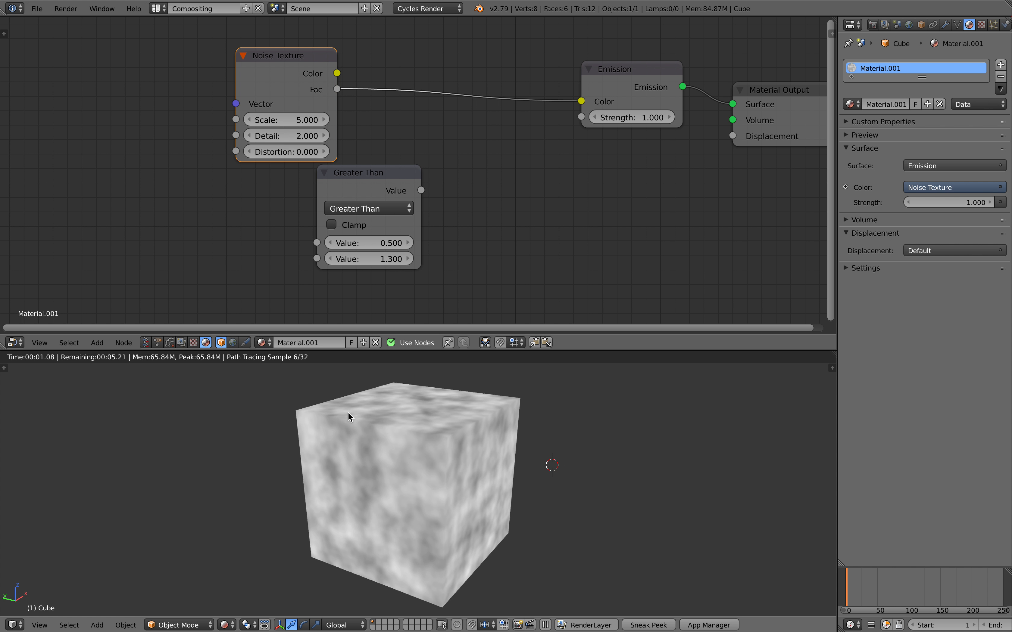
Step: Examine the noise pattern on the rendered cube from several angles and distances
middle_drag(356, 471, 420, 464)
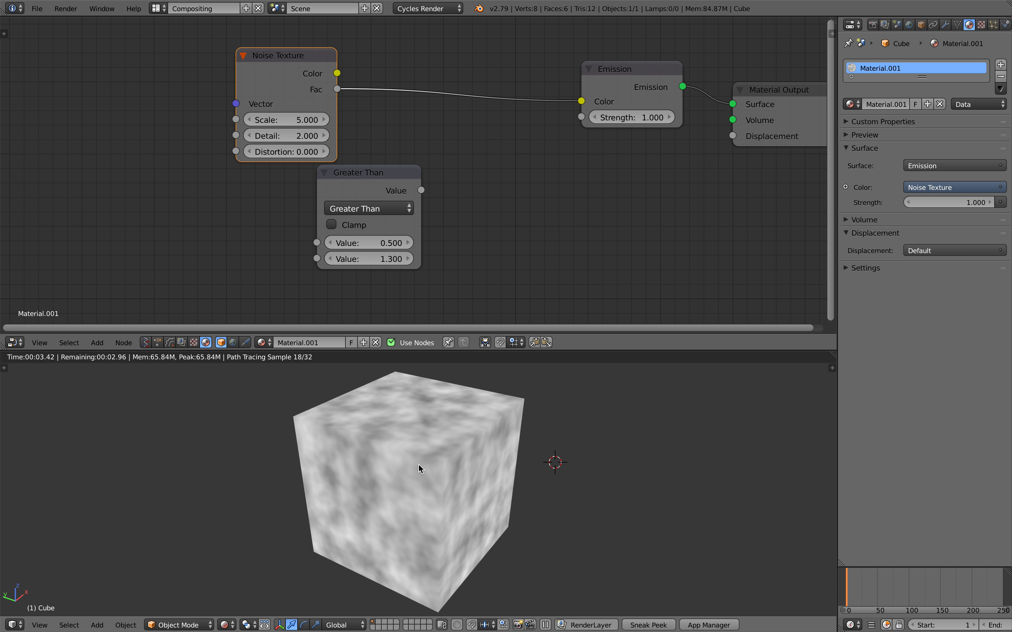
middle_drag(418, 465, 423, 459)
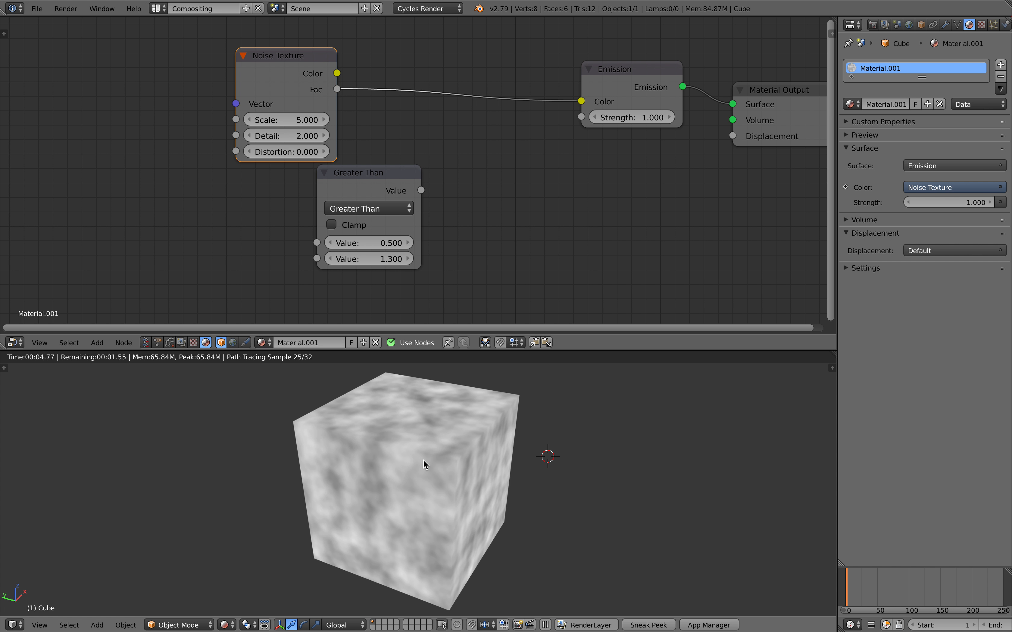
middle_drag(388, 468, 352, 480)
scroll(372, 446, up, 2)
scroll(372, 446, down, 2)
scroll(390, 450, up, 3)
scroll(351, 479, down, 1)
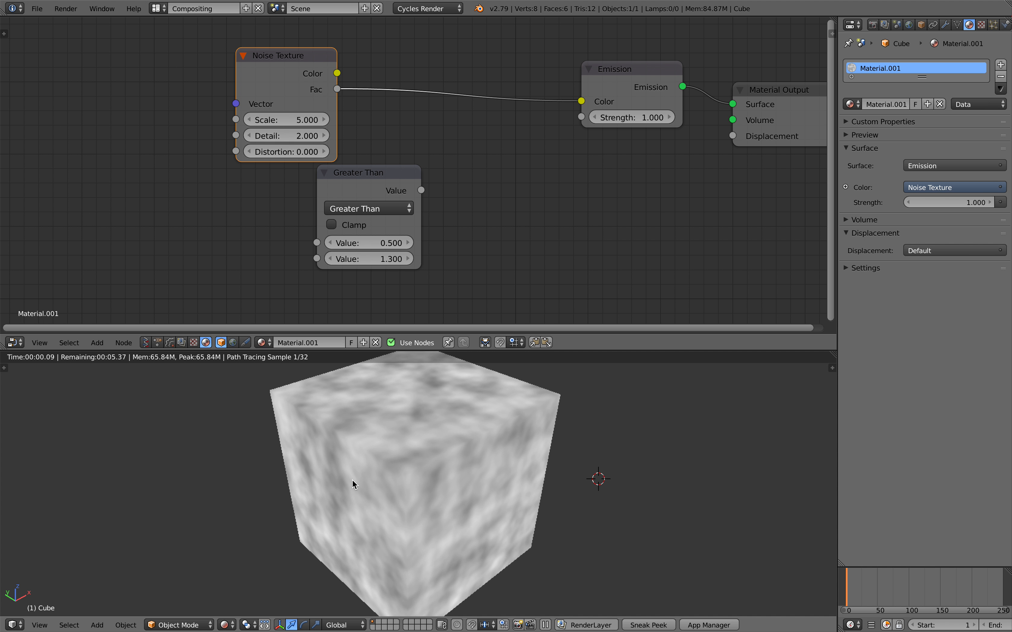
mouse_move(413, 427)
middle_down()
mouse_move(442, 420)
mouse_move(416, 423)
middle_up()
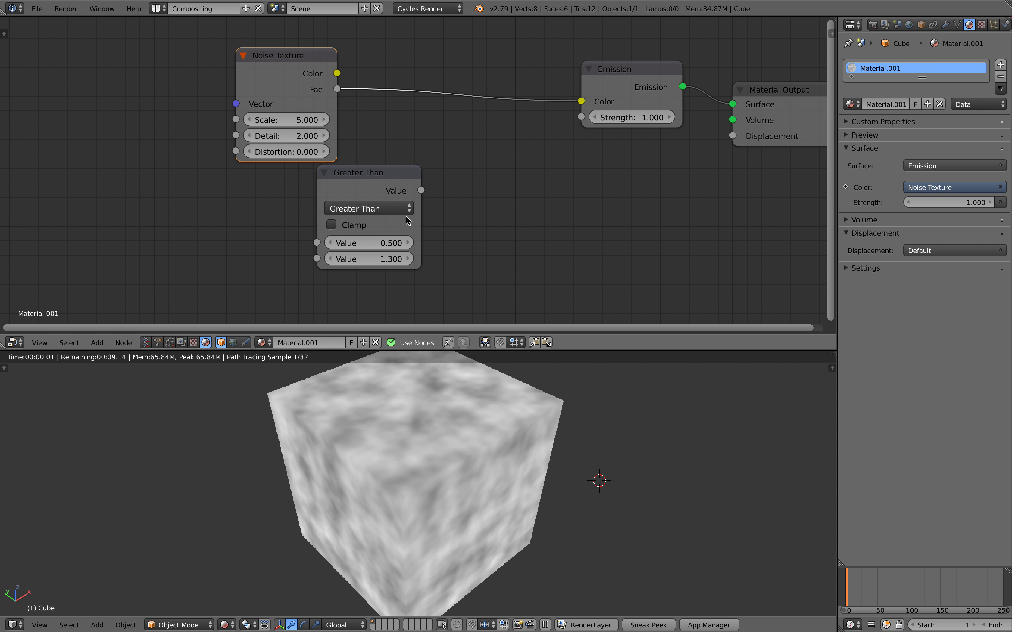
Step: Reposition the two nodes and route the Noise Texture's Fac through the Greater Than node's first value into the Emission color
drag(382, 183, 444, 153)
drag(316, 74, 318, 110)
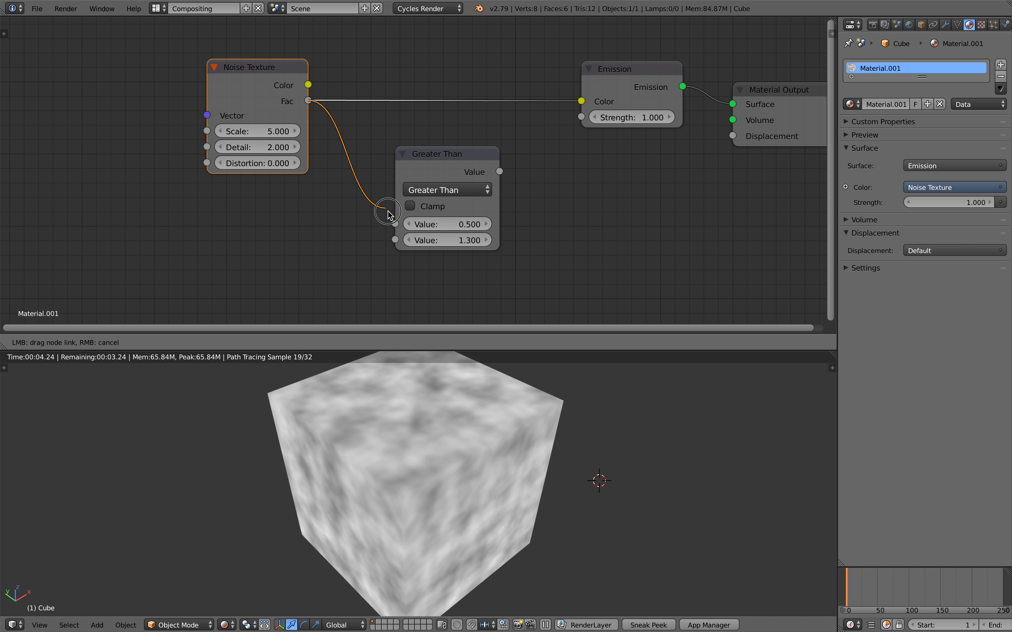
drag(394, 224, 395, 224)
drag(500, 171, 513, 164)
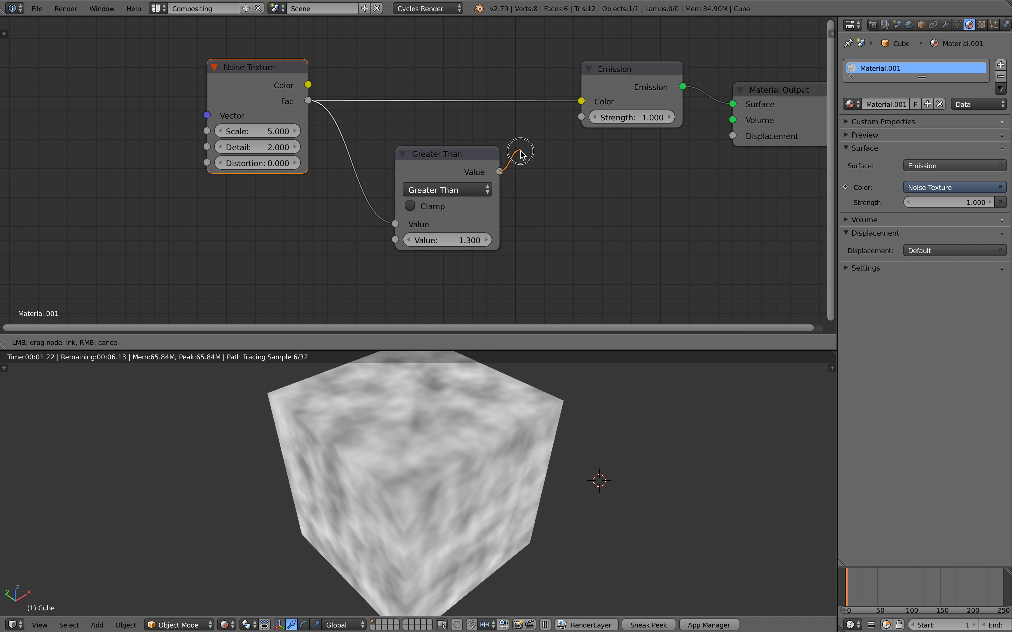
drag(573, 110, 564, 110)
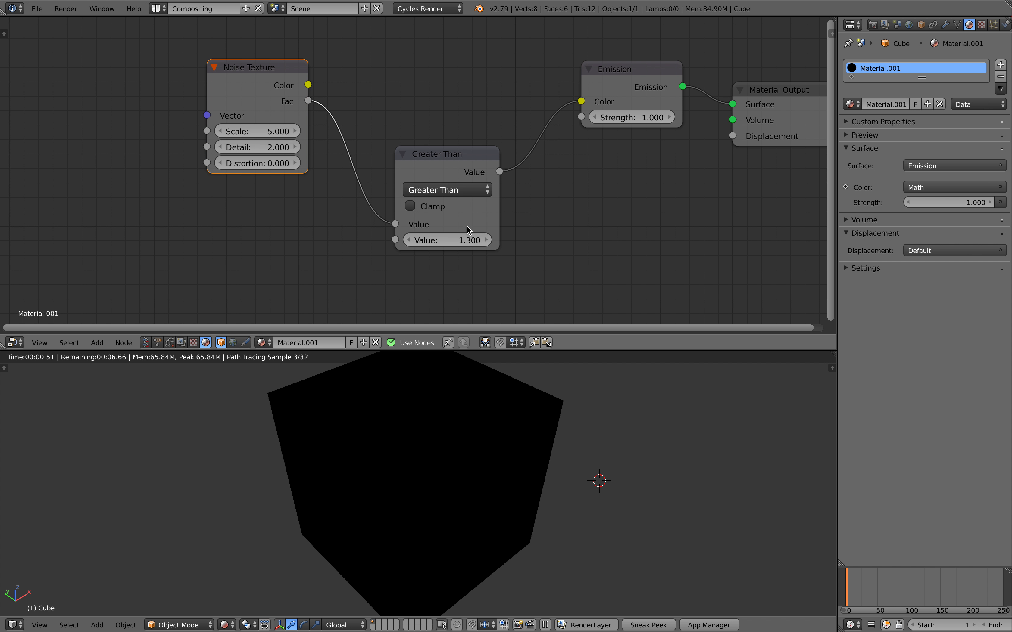
Step: Lower the Greater Than threshold and compare its result with the raw noise fed directly into the Emission color
drag(451, 239, 453, 240)
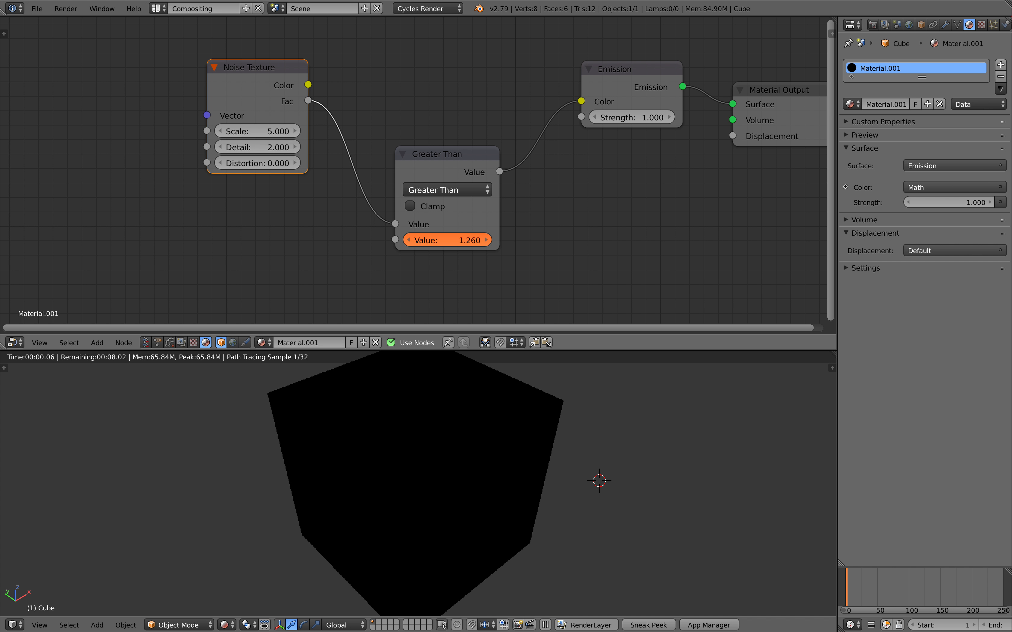
drag(452, 240, 448, 240)
drag(309, 101, 581, 102)
drag(459, 166, 561, 120)
Step: Set the Greater Than node's threshold to 0.560 while inspecting the cube, and save over the current file
mouse_move(452, 232)
mouse_down()
mouse_move(439, 232)
mouse_move(447, 233)
mouse_up()
middle_drag(389, 456, 410, 401)
mouse_move(448, 233)
mouse_down()
mouse_move(429, 232)
mouse_move(472, 232)
mouse_move(453, 232)
mouse_up()
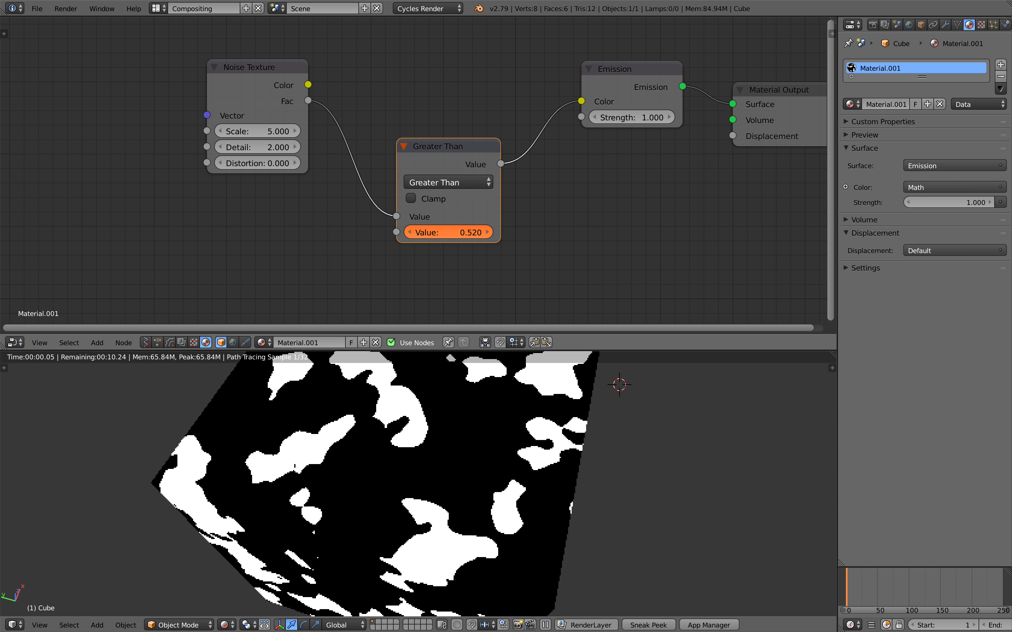
scroll(518, 438, down, 3)
middle_drag(518, 438, 519, 428)
key(ctrl+s)
click(518, 428)
mouse_move(472, 237)
mouse_down()
mouse_move(452, 236)
mouse_move(482, 236)
mouse_move(474, 237)
mouse_up()
middle_drag(526, 460, 472, 468)
key(ctrl+s)
click(454, 450)
Step: Move the Noise Texture and Greater Than nodes farther from the Emission node to make room between them
scroll(402, 242, down, 2)
drag(429, 152, 385, 143)
drag(292, 103, 226, 97)
drag(370, 140, 345, 119)
key(Home)
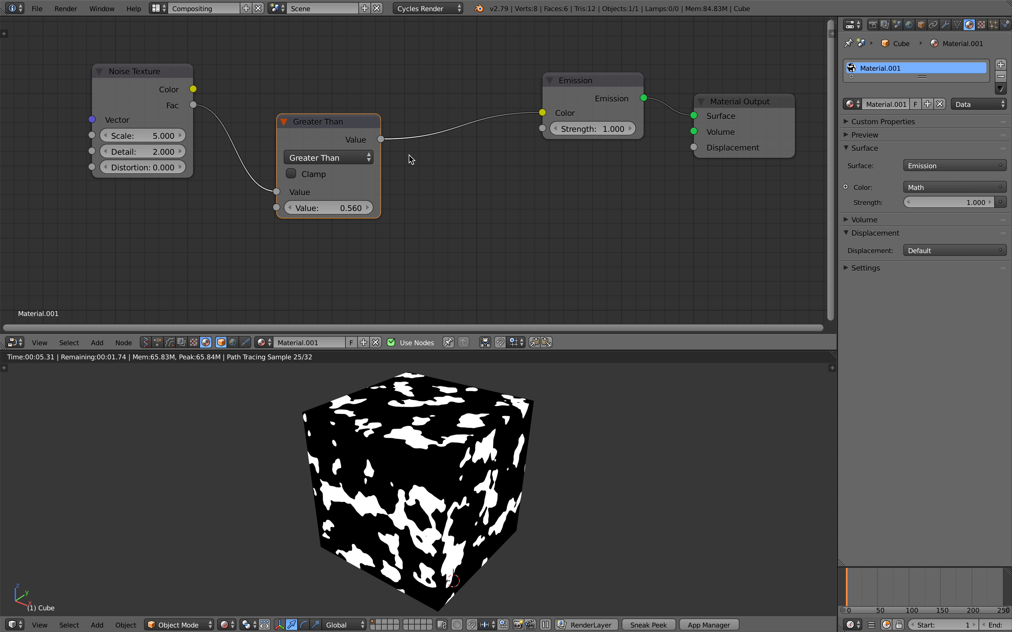
Step: Add a MixRGB node below the Emission node
middle_drag(442, 183, 404, 178)
key(shift+a)
click(457, 192)
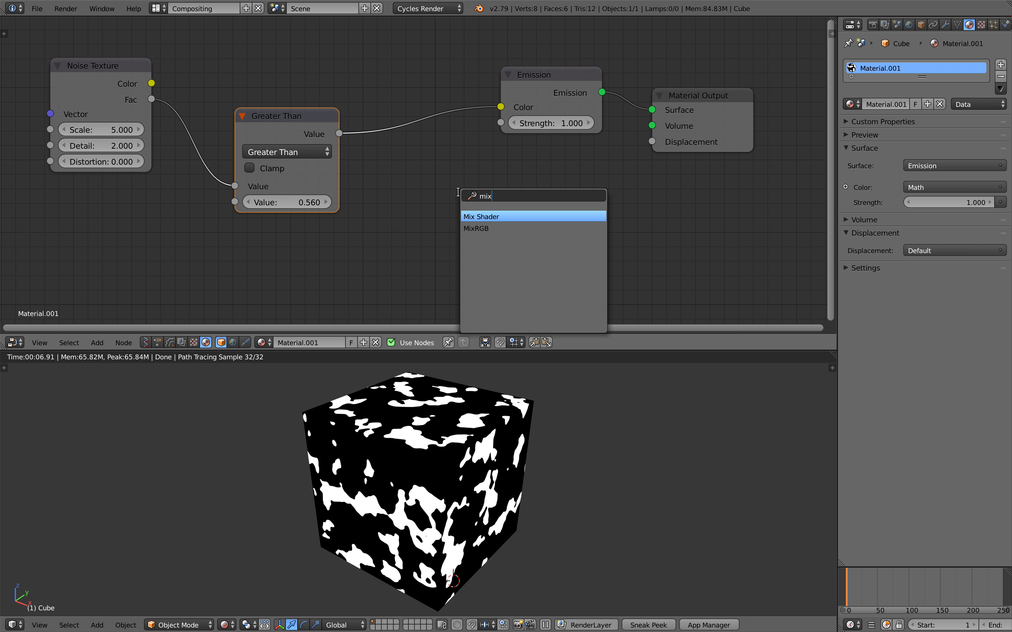
text(mixrgb)
key(Return)
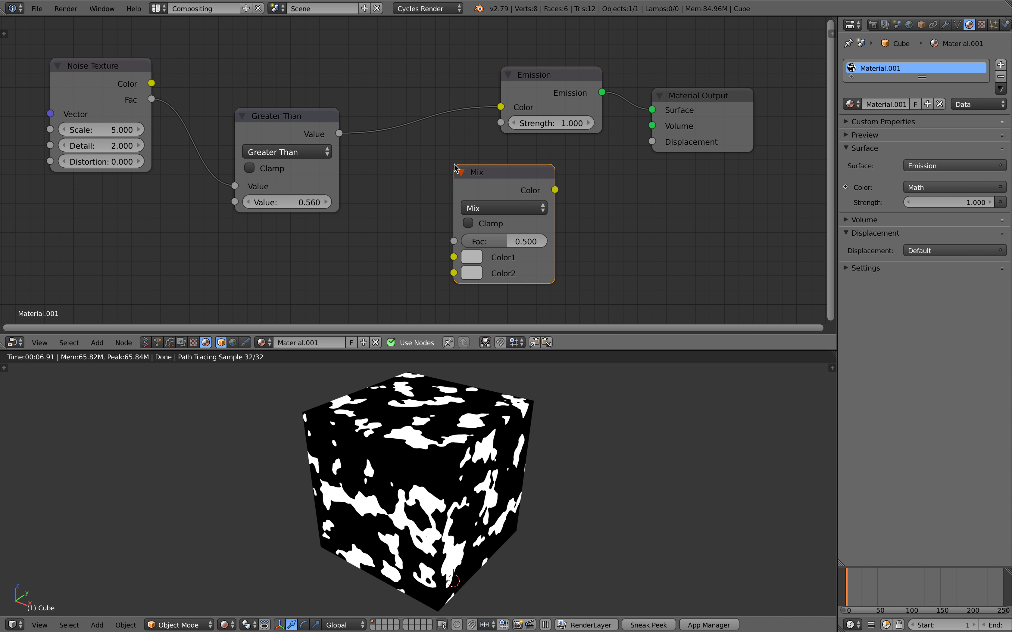
Step: Spread the Greater Than, Emission and Material Output nodes around the Mix node and save over the file
drag(322, 121, 324, 82)
drag(544, 74, 576, 70)
drag(710, 96, 750, 123)
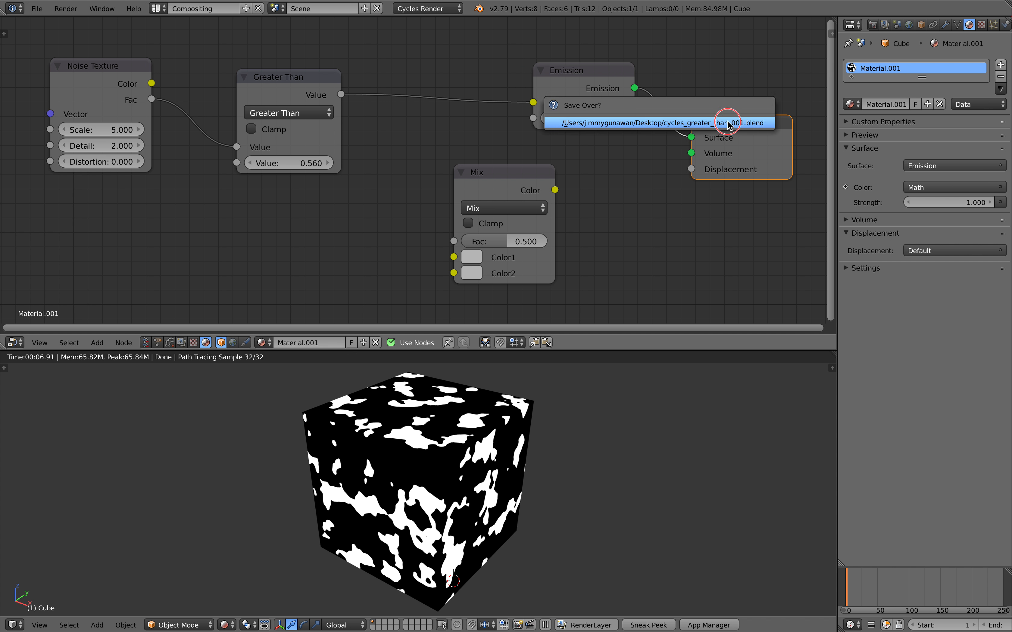
Step: Set the Mix node's Color1 to red and Color2 to yellow, and wire it between the Greater Than value and Emission color
click(474, 257)
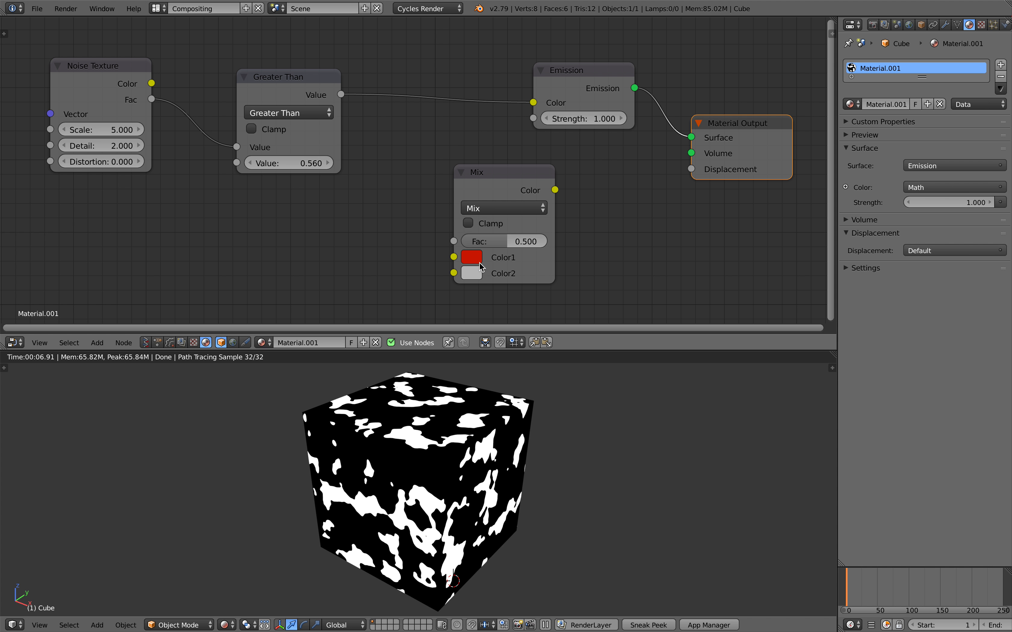
click(472, 273)
drag(342, 95, 370, 133)
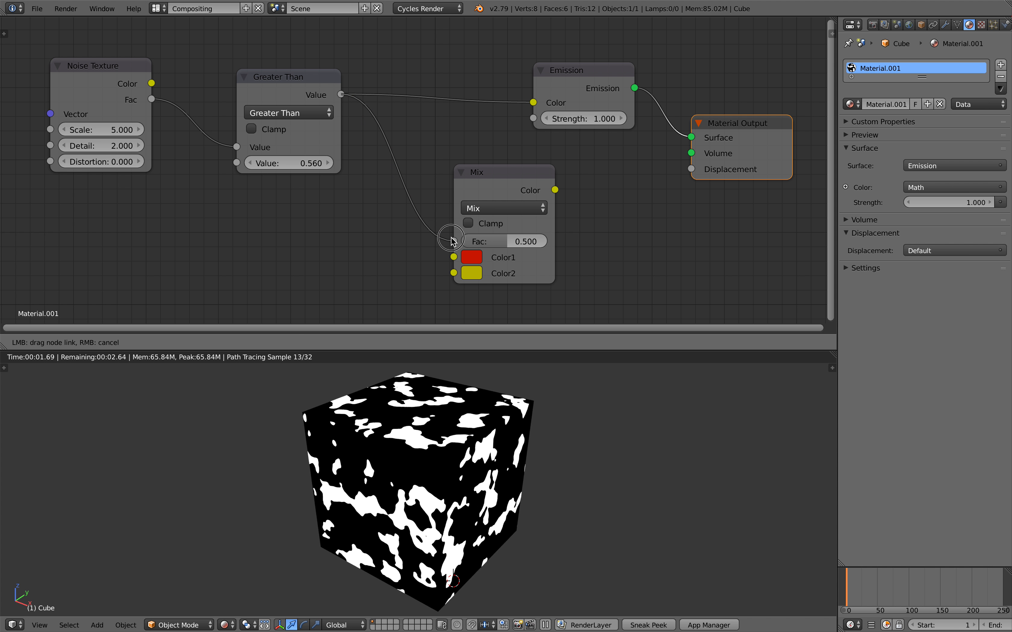
drag(451, 241, 451, 242)
drag(508, 197, 533, 103)
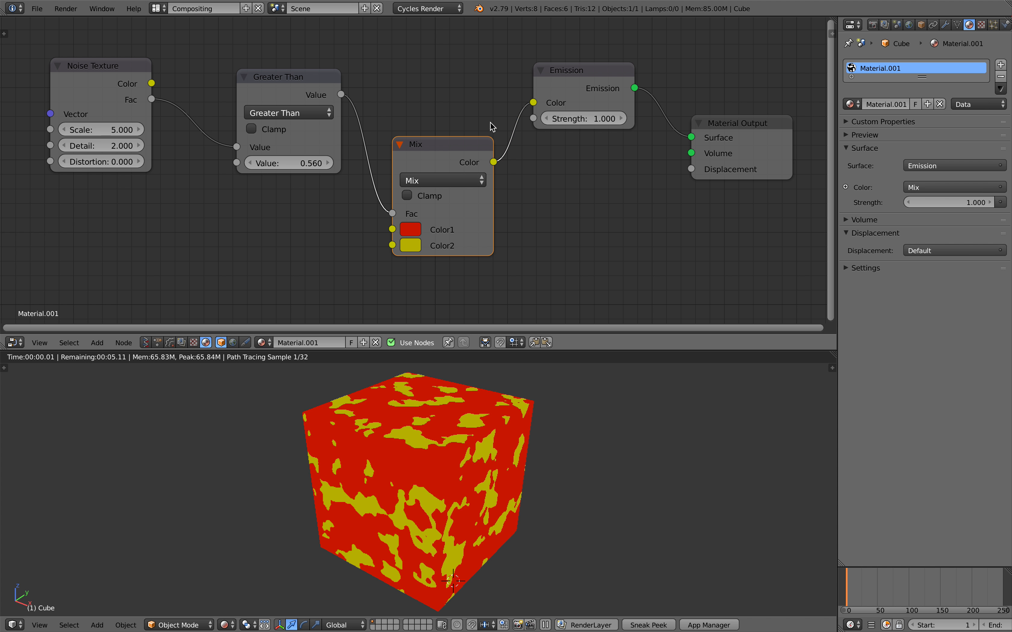
Step: Raise the Mix node and change its Color2 to blue (R 0.000, G 0.005, B 0.500)
drag(463, 146, 463, 110)
click(408, 210)
mouse_move(462, 276)
mouse_down()
mouse_move(504, 244)
mouse_move(511, 257)
mouse_up()
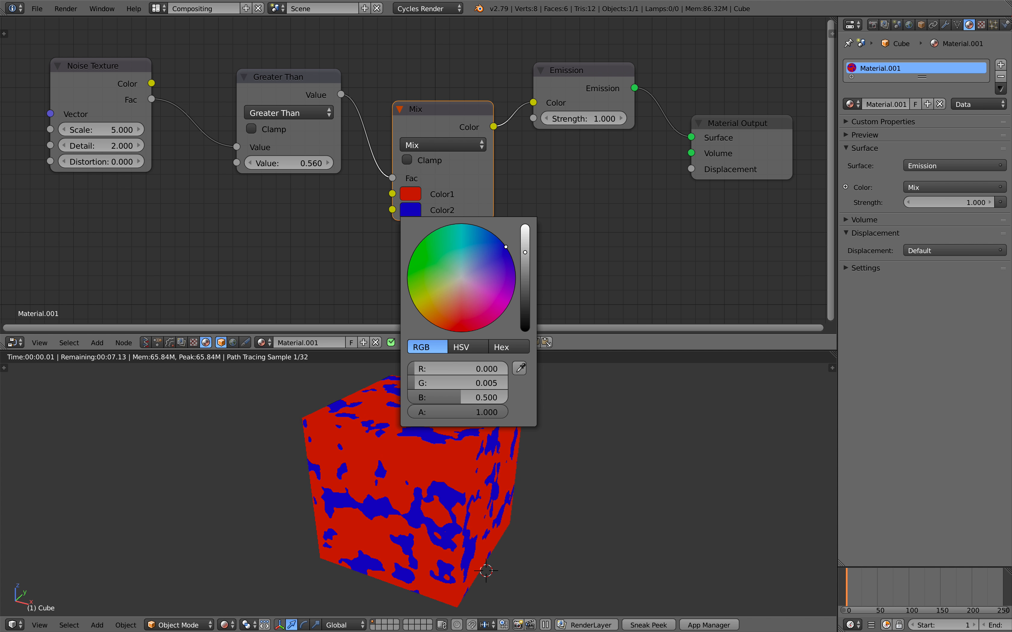
Step: Set the Greater Than threshold to 0.400 and save over the file
mouse_move(289, 163)
mouse_down()
mouse_move(268, 164)
mouse_move(297, 163)
mouse_move(266, 163)
mouse_move(293, 163)
mouse_move(279, 164)
mouse_up()
scroll(365, 175, up, 3)
key(ctrl+s)
click(365, 175)
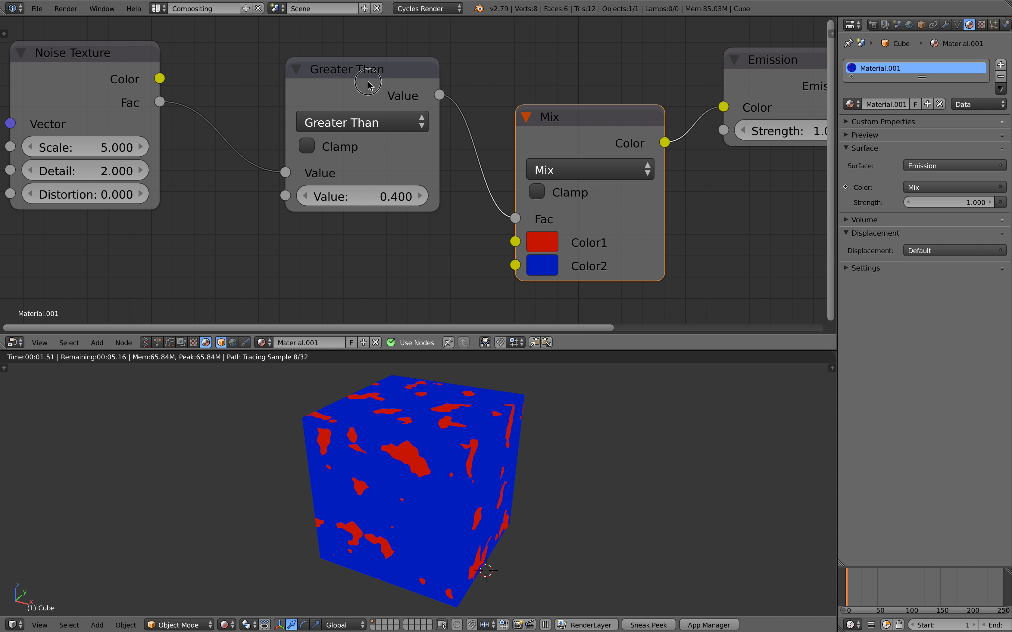
Step: Shift the Greater Than node closer to the Noise Texture and set its threshold to 0.500
drag(372, 79, 325, 62)
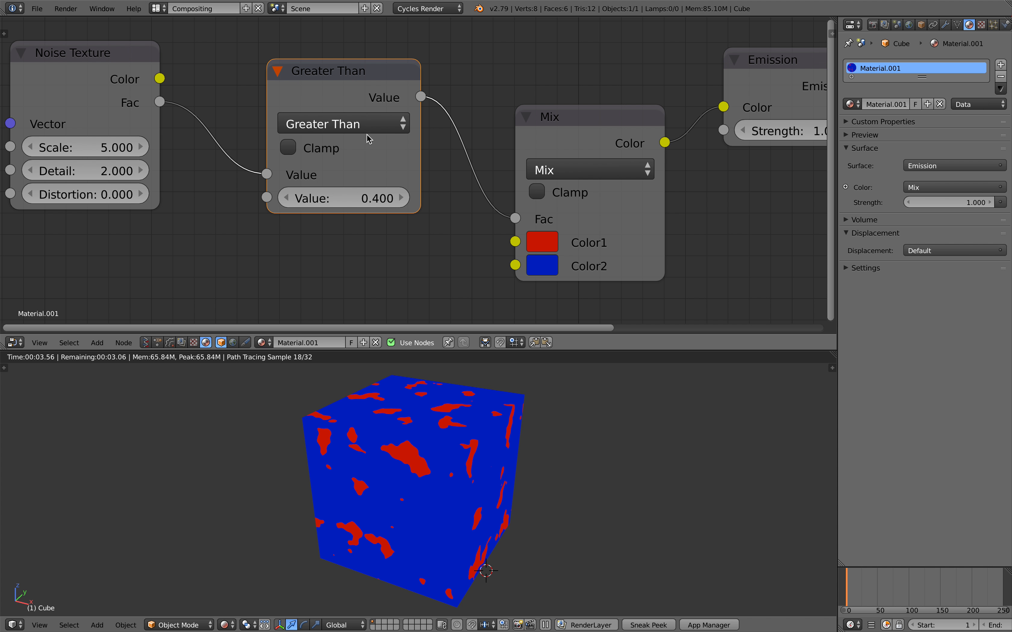
scroll(404, 129, down, 1)
drag(382, 128, 373, 114)
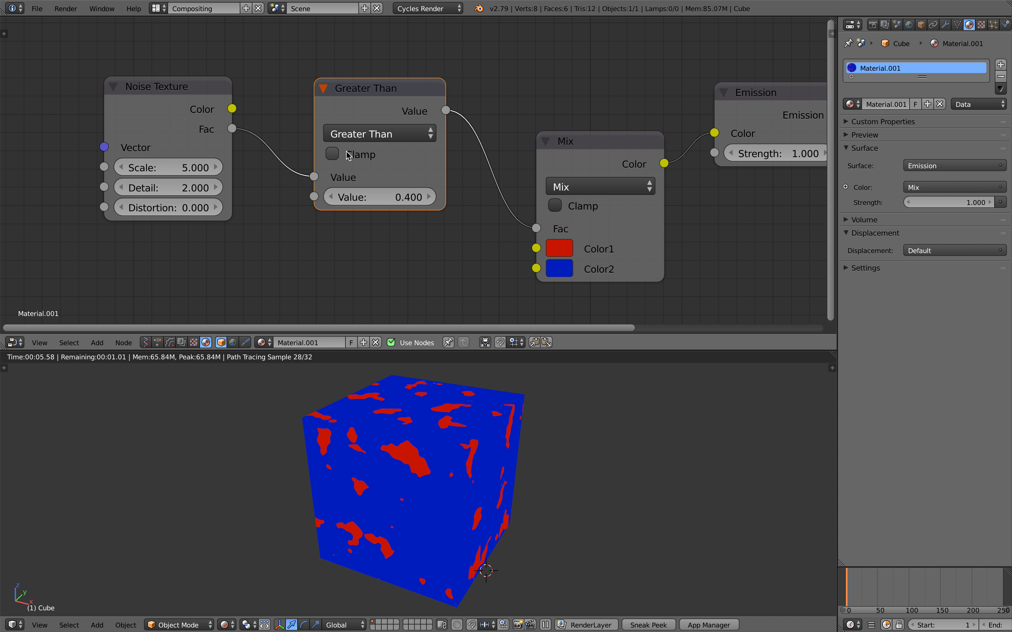
mouse_move(384, 203)
mouse_down()
mouse_move(414, 197)
mouse_move(391, 197)
mouse_up()
Step: Try other blend types such as Value on the Mix node and return it to Mix
click(591, 190)
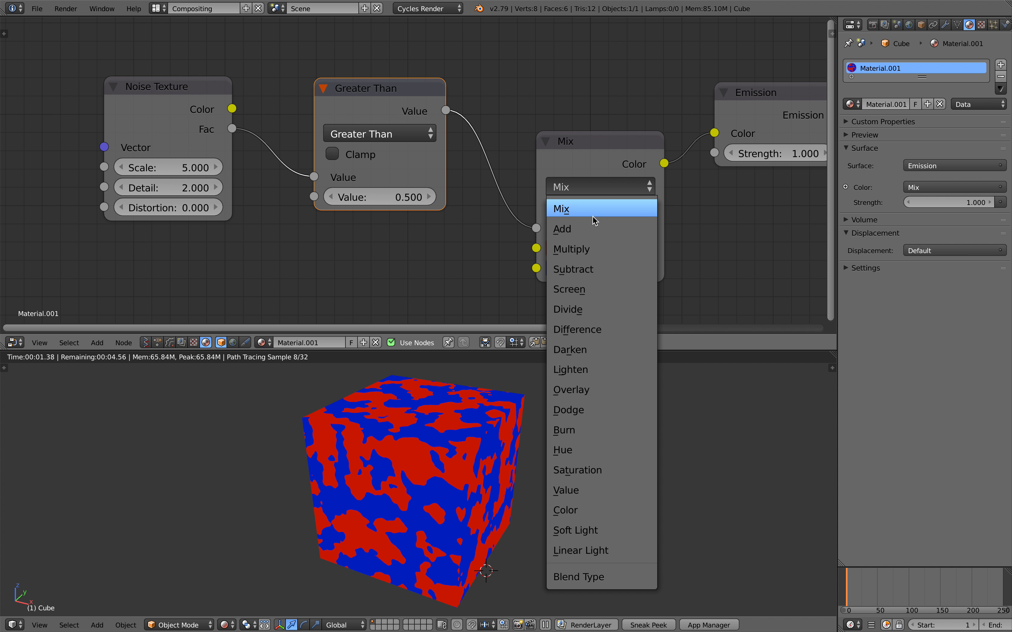
click(595, 229)
ctrl+scroll(604, 193, up, 5)
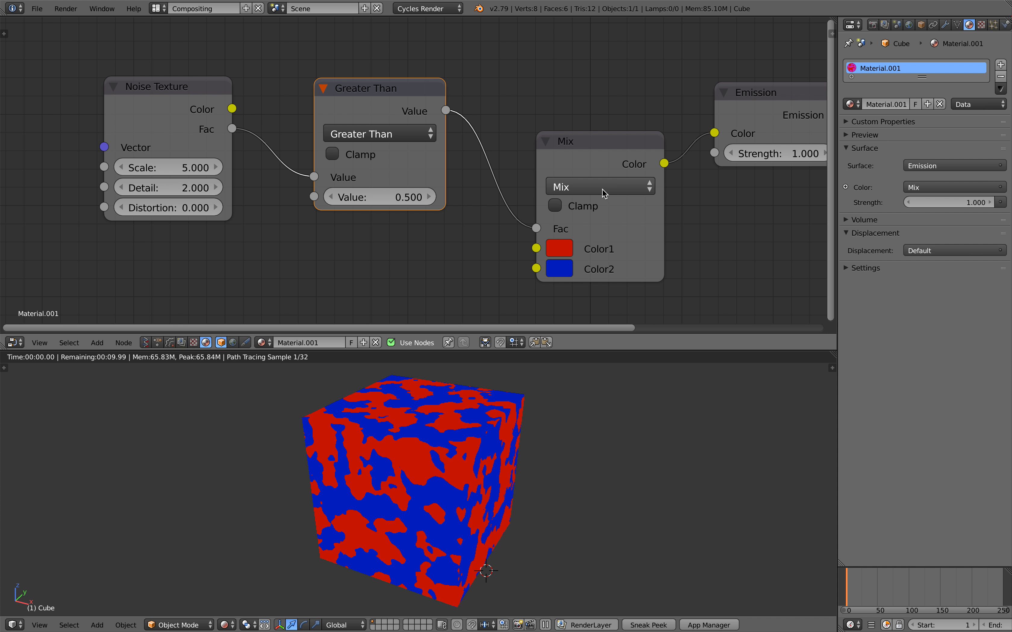
click(604, 194)
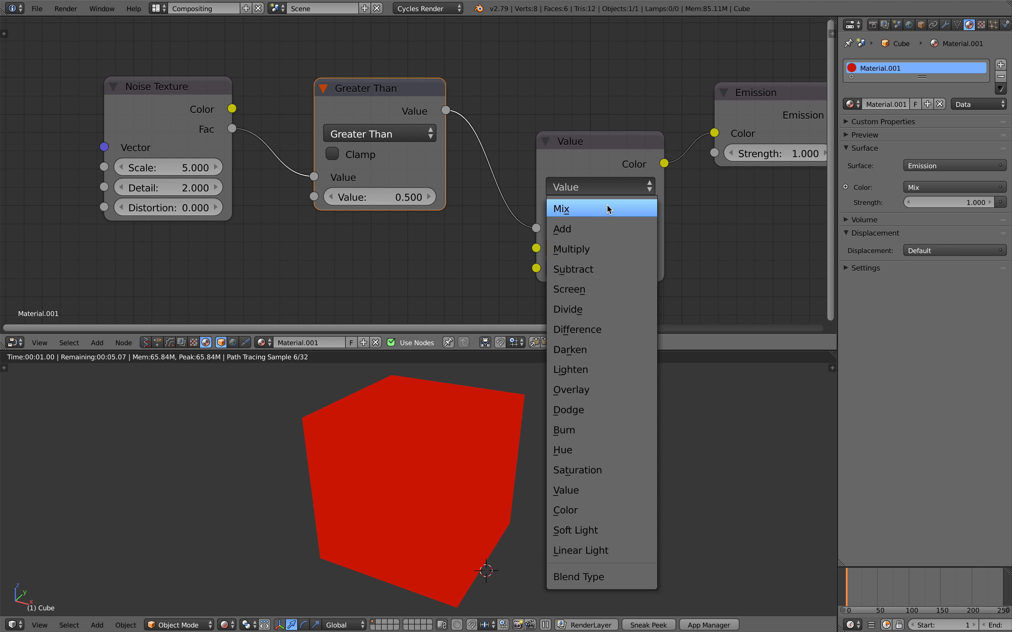
click(608, 209)
Step: Reposition the Mix node and raise the Emission node above the rest of the node chain
drag(586, 160, 544, 163)
scroll(575, 148, down, 1)
scroll(579, 179, down, 1)
mouse_move(407, 190)
mouse_down()
mouse_move(377, 190)
mouse_move(422, 191)
mouse_move(407, 191)
mouse_up()
scroll(448, 207, down, 1)
middle_drag(439, 226, 409, 248)
drag(622, 143, 609, 81)
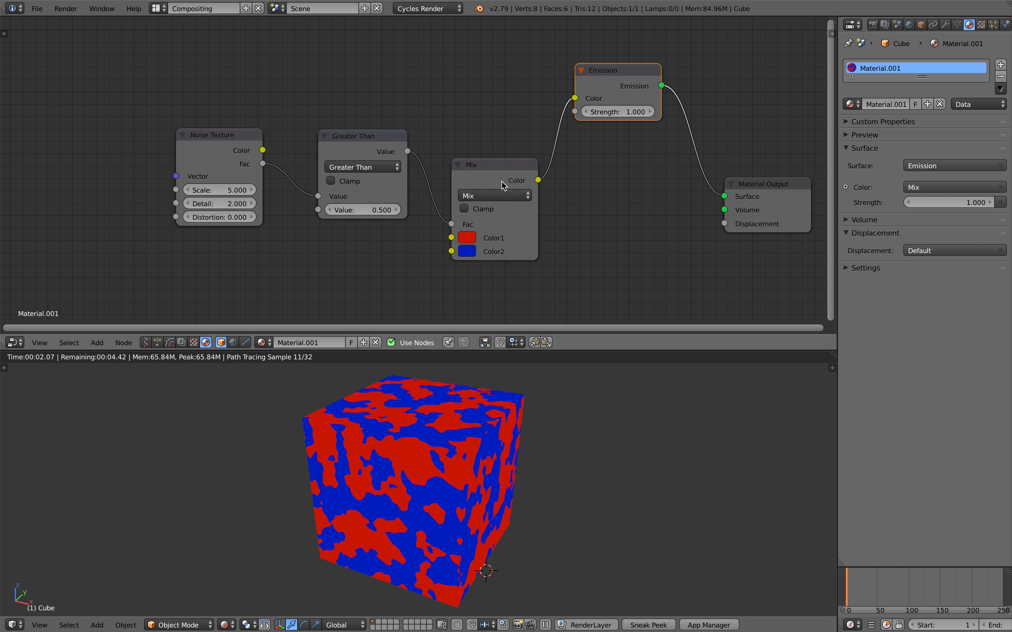
drag(507, 180, 499, 144)
Step: Space out the Noise Texture, Greater Than, Mix, Emission and Material Output nodes, and save over the file
drag(186, 136, 131, 127)
drag(355, 136, 314, 119)
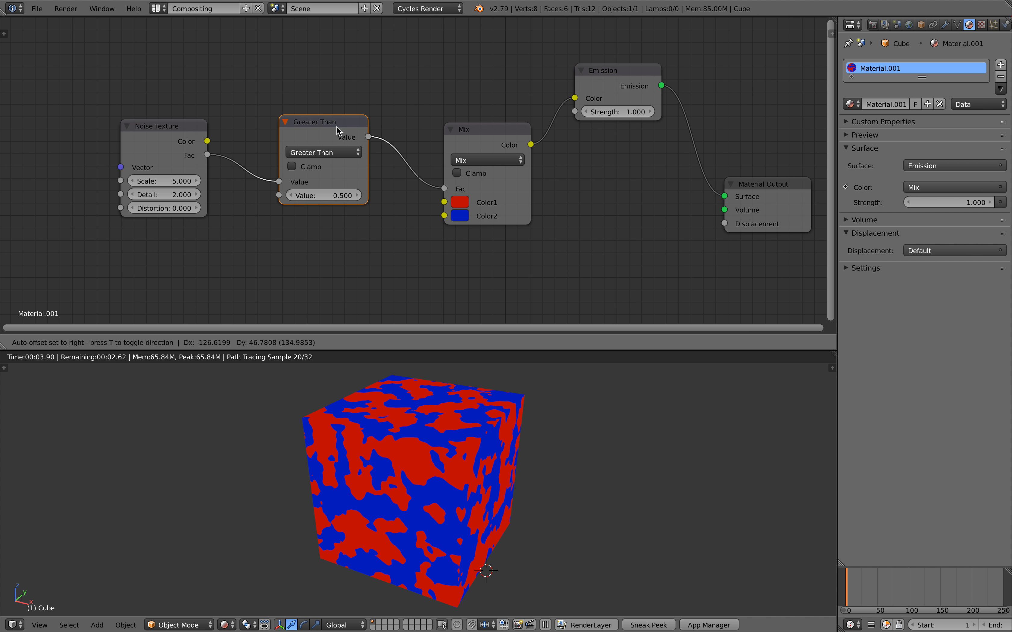
drag(473, 130, 455, 113)
drag(611, 73, 607, 71)
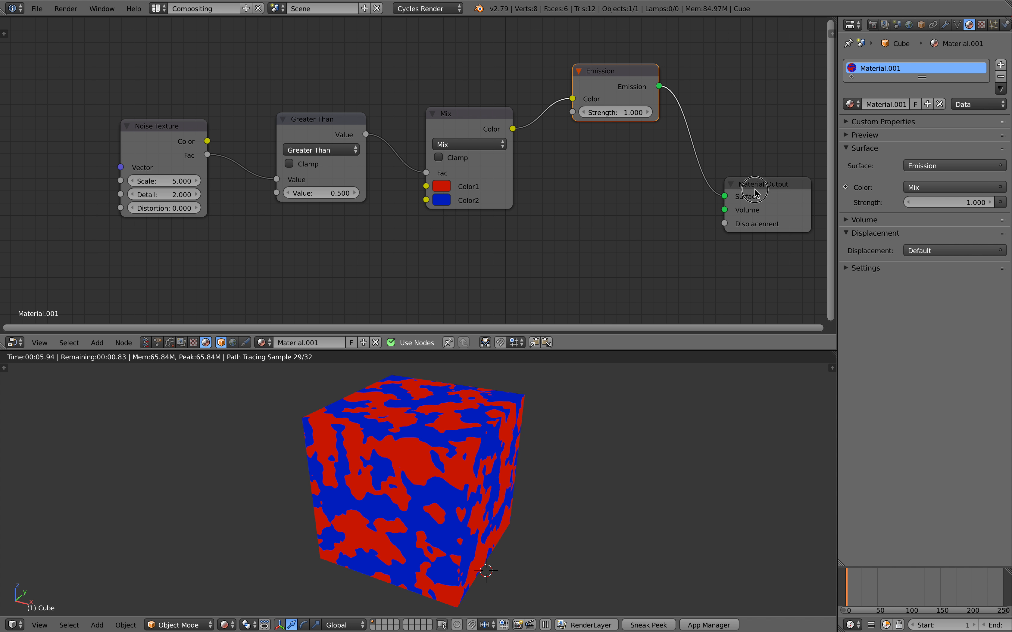
drag(754, 187, 766, 194)
key(ctrl+s)
click(689, 190)
Step: Disconnect the Mix node from the Emission color and move the Material Output, Mix and Emission nodes apart
middle_drag(688, 190, 568, 178)
drag(655, 180, 703, 202)
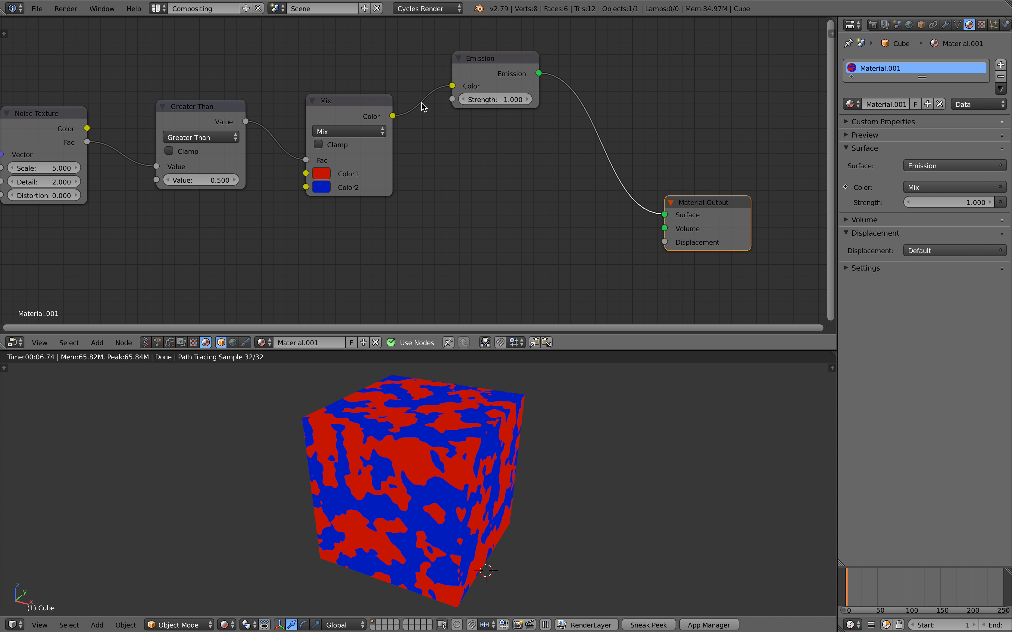
drag(452, 86, 420, 95)
drag(354, 106, 346, 63)
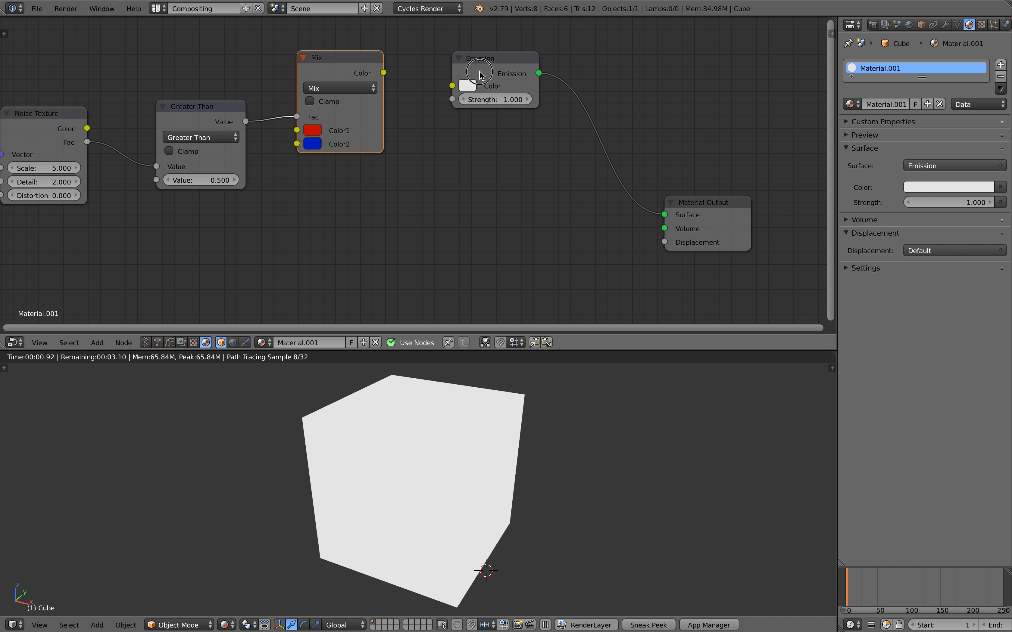
drag(480, 72, 470, 118)
Step: Add a Transparent BSDF node below the Emission node and save over the file
middle_drag(471, 214, 474, 180)
key(shift+a)
click(468, 181)
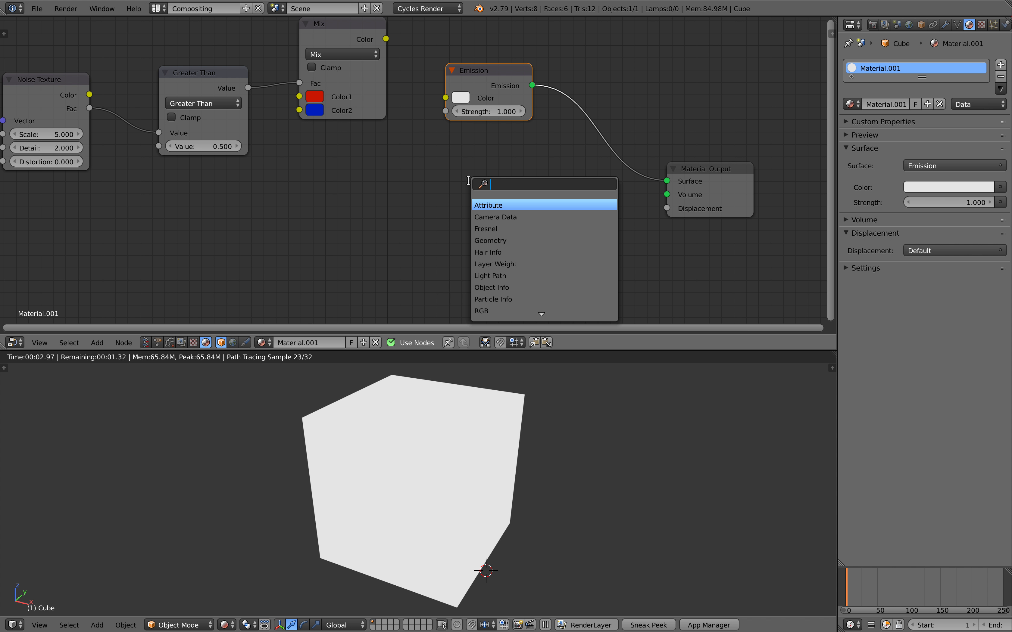
text(a)
key(BackSpace)
text(trans)
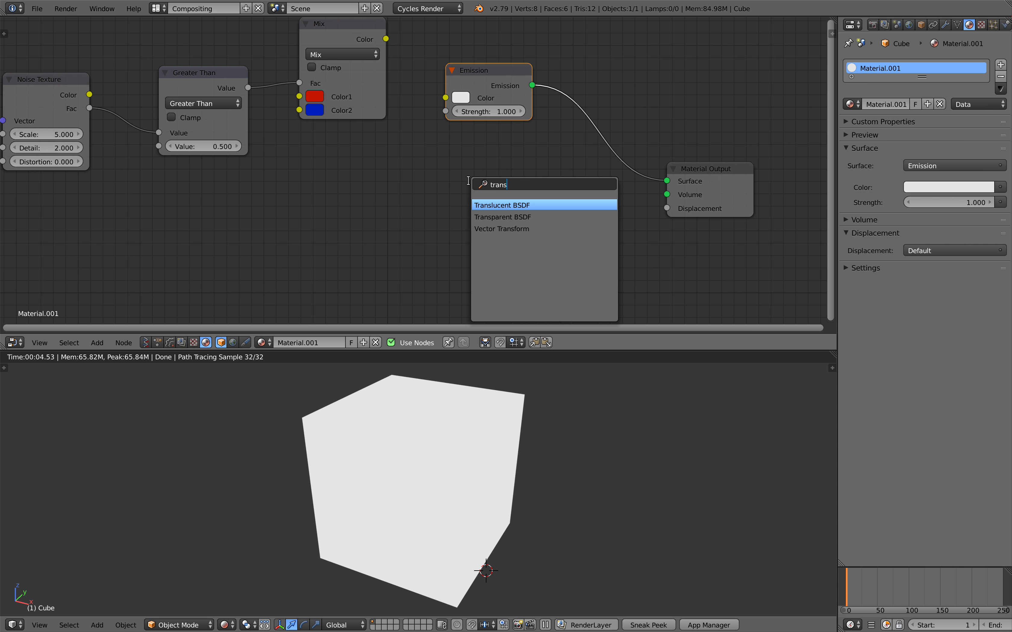
key(Down)
key(Return)
click(423, 210)
key(ctrl+s)
click(454, 207)
Step: Add a Mix Shader node above the Material Output node
middle_drag(656, 84, 618, 132)
key(shift+a)
click(618, 133)
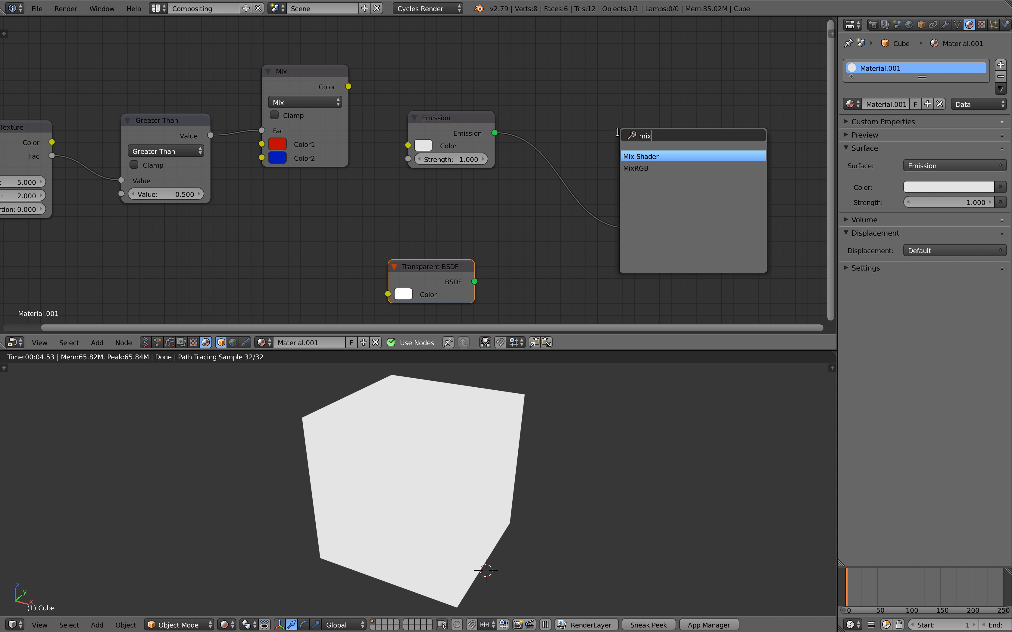
text(mix)
key(Return)
click(590, 104)
Step: Link Emission and Transparent BSDF to the Mix Shader's first and second shader inputs, and the Greater Than value to its Fac
drag(495, 133, 532, 213)
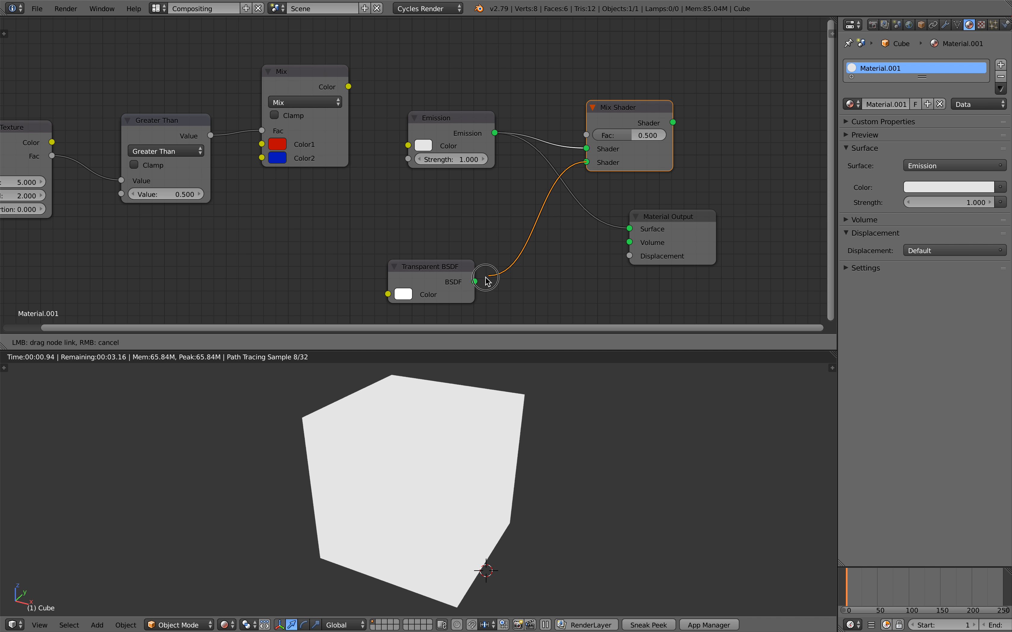
drag(479, 286, 476, 282)
drag(212, 135, 359, 105)
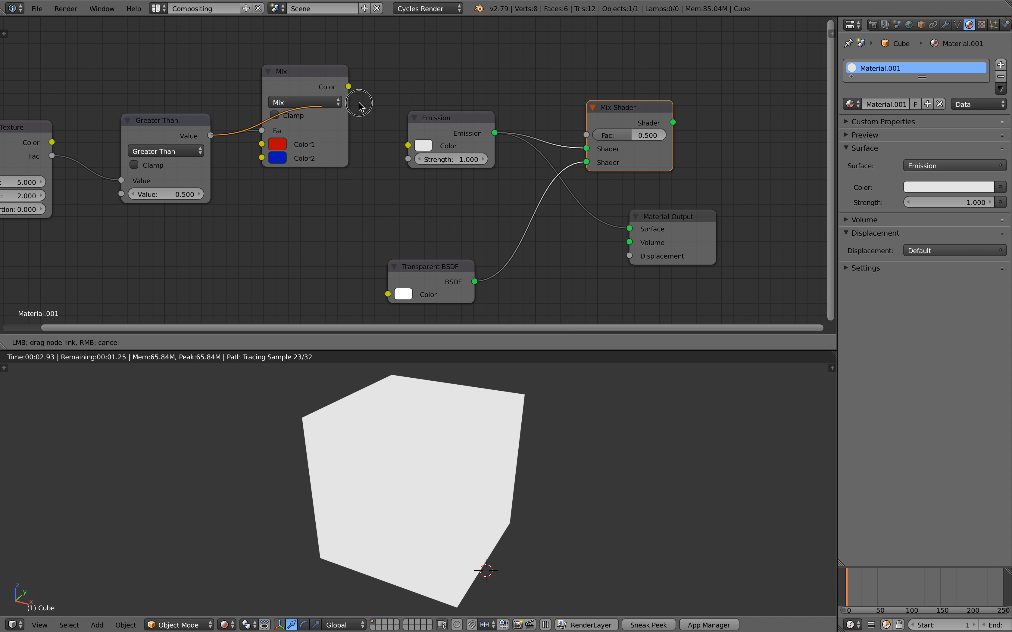
drag(586, 139, 586, 136)
Step: Move the Mix node up and space out the Noise Texture and Greater Than nodes
drag(317, 83, 311, 39)
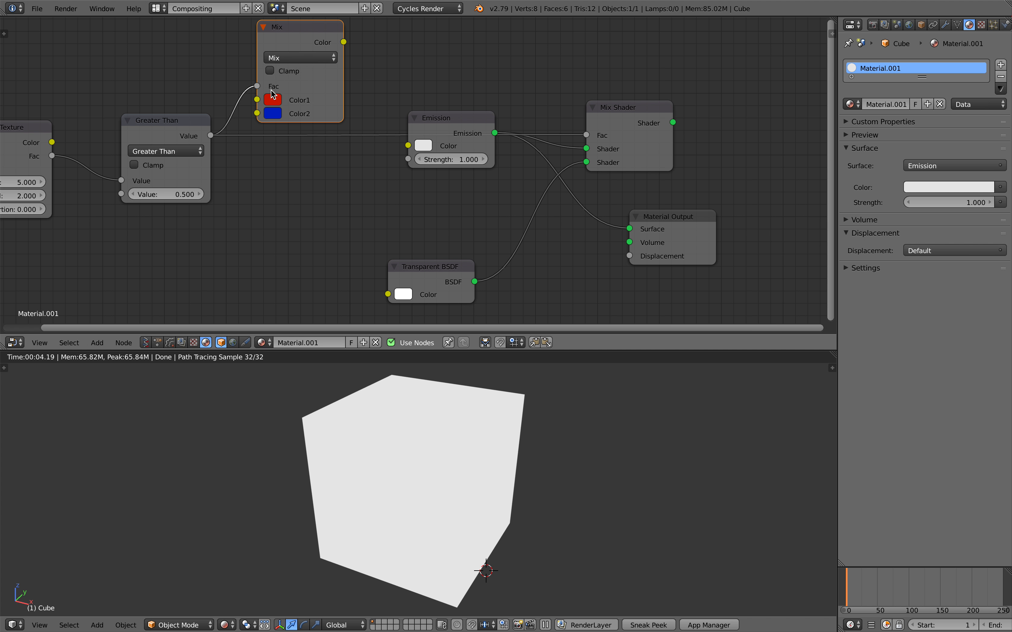
middle_drag(129, 85, 251, 97)
scroll(250, 97, up, 1)
drag(86, 129, 69, 138)
drag(253, 126, 217, 164)
scroll(323, 166, down, 2)
middle_drag(323, 166, 248, 150)
Step: Link the Mix Shader to the Material Output's Surface, place it between the shaders and the output, and save over the file
drag(645, 125, 639, 130)
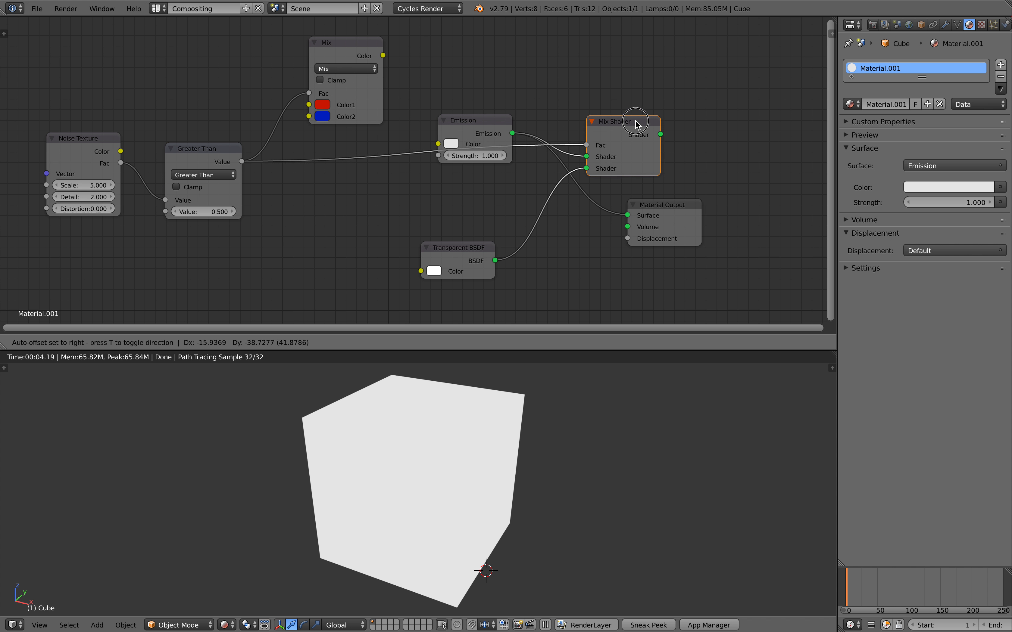
drag(652, 204, 686, 205)
drag(659, 129, 665, 214)
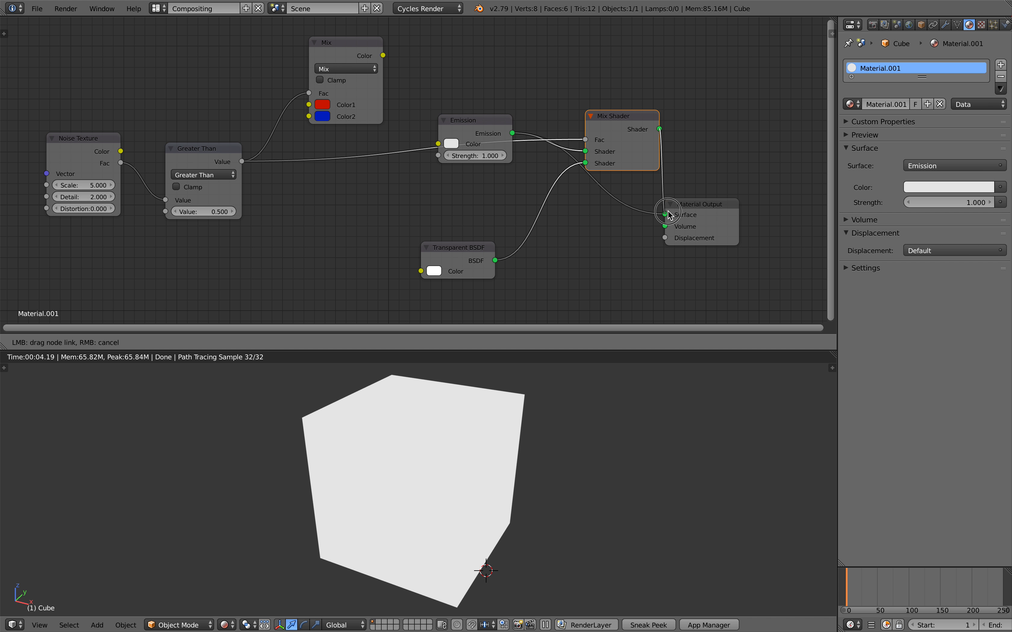
drag(621, 128, 605, 178)
key(ctrl+s)
click(605, 178)
Step: Save the file and align the Transparent BSDF node directly below the Emission node
scroll(530, 467, up, 3)
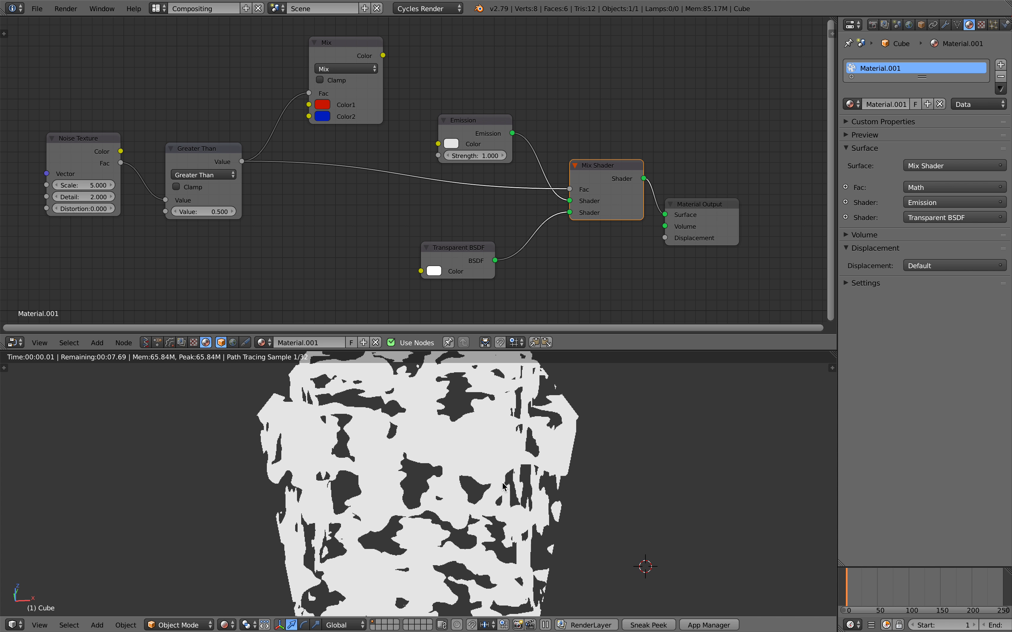
scroll(544, 462, down, 3)
scroll(562, 469, up, 3)
key(ctrl+s)
scroll(502, 460, up, 2)
drag(472, 249, 488, 238)
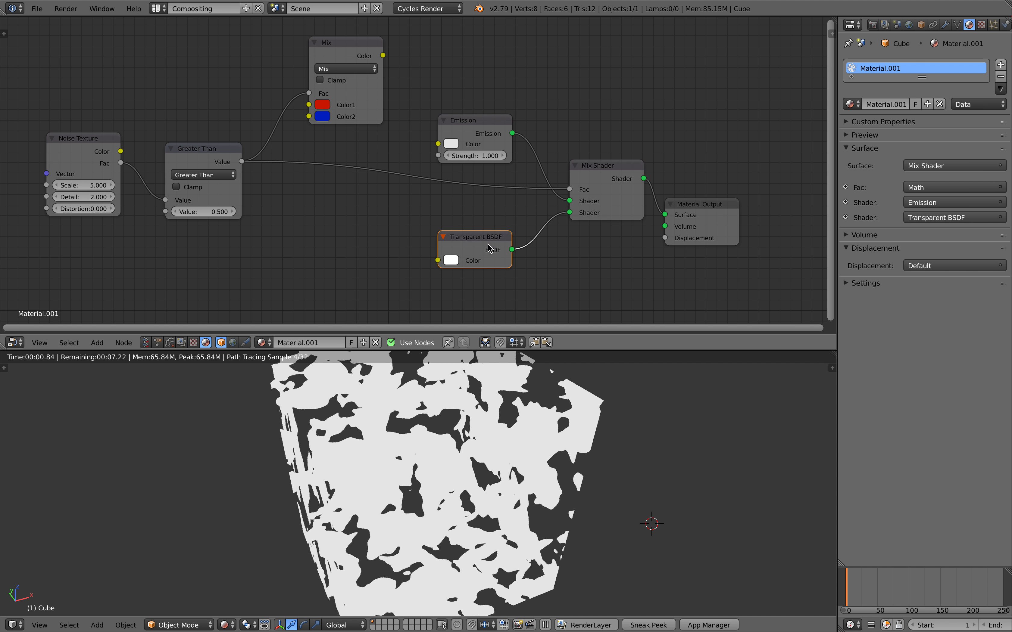
scroll(455, 268, up, 1)
middle_drag(456, 262, 404, 252)
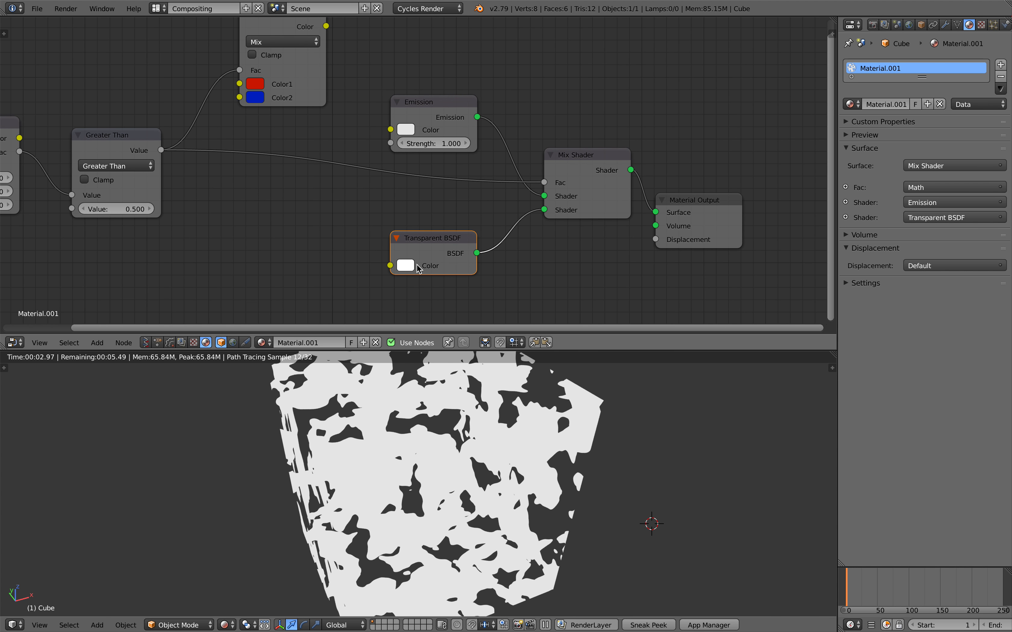
Step: Orbit around the cut-out cube to inspect it and delete the Emission node
middle_drag(463, 401, 460, 439)
scroll(460, 439, down, 5)
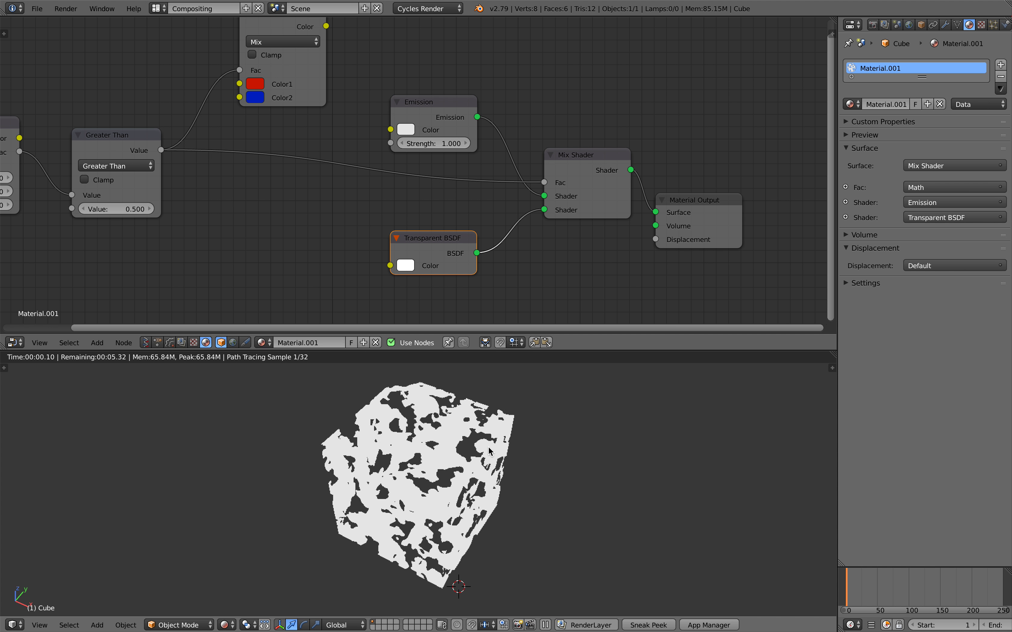
click(411, 132)
drag(443, 165, 416, 140)
scroll(415, 141, up, 1)
middle_drag(422, 452, 408, 434)
key(x)
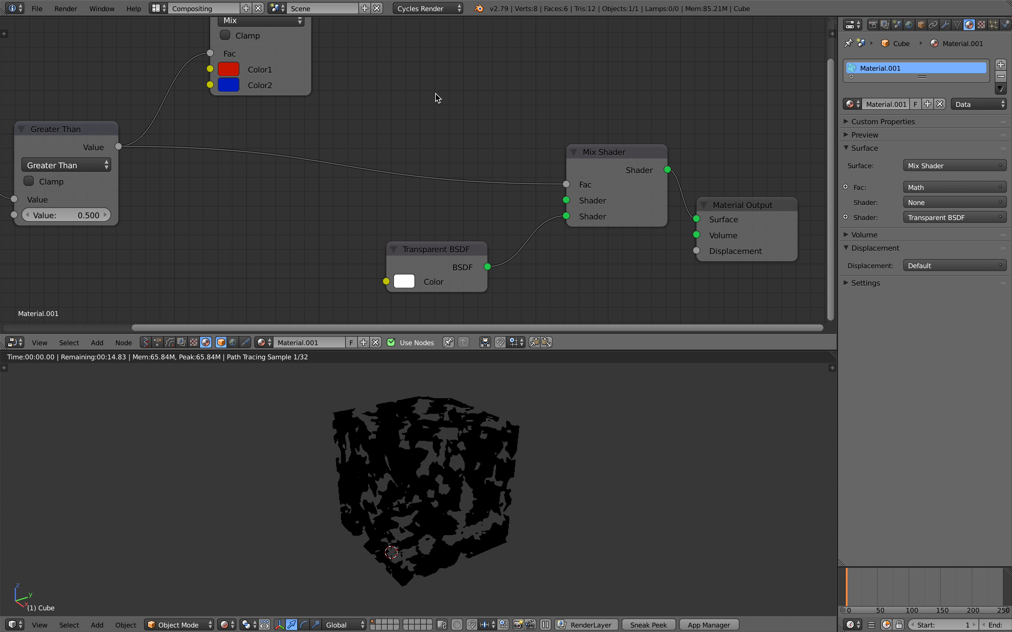
Step: Add a Diffuse BSDF linked to the Mix Shader's first shader input and set its color to turquoise (R 0.189, G 0.800, B 0.725)
key(shift+a)
click(434, 93)
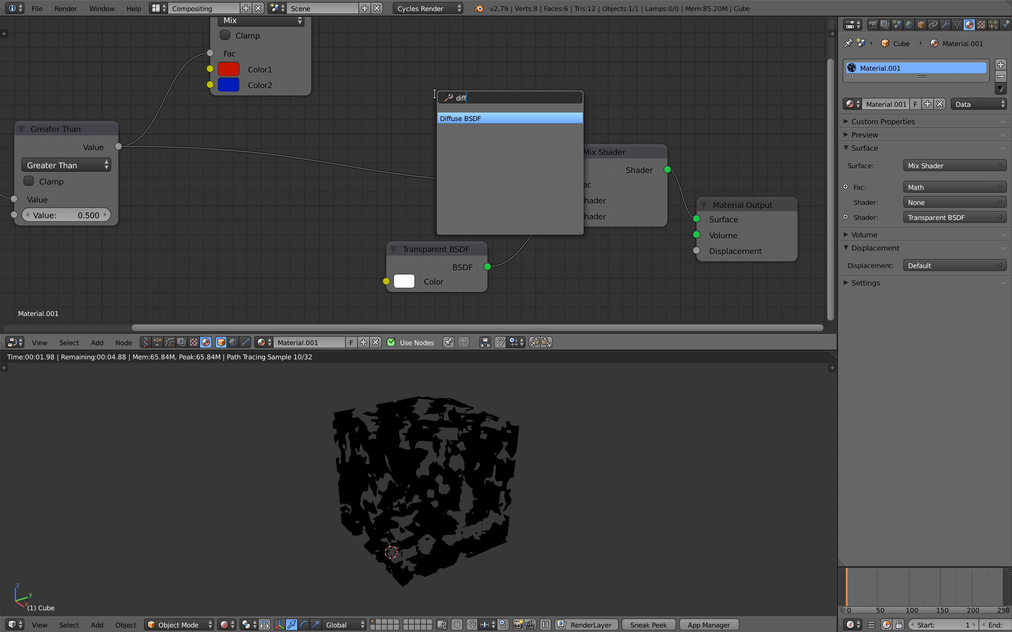
key(Return)
click(411, 75)
drag(521, 102, 566, 200)
drag(494, 91, 479, 91)
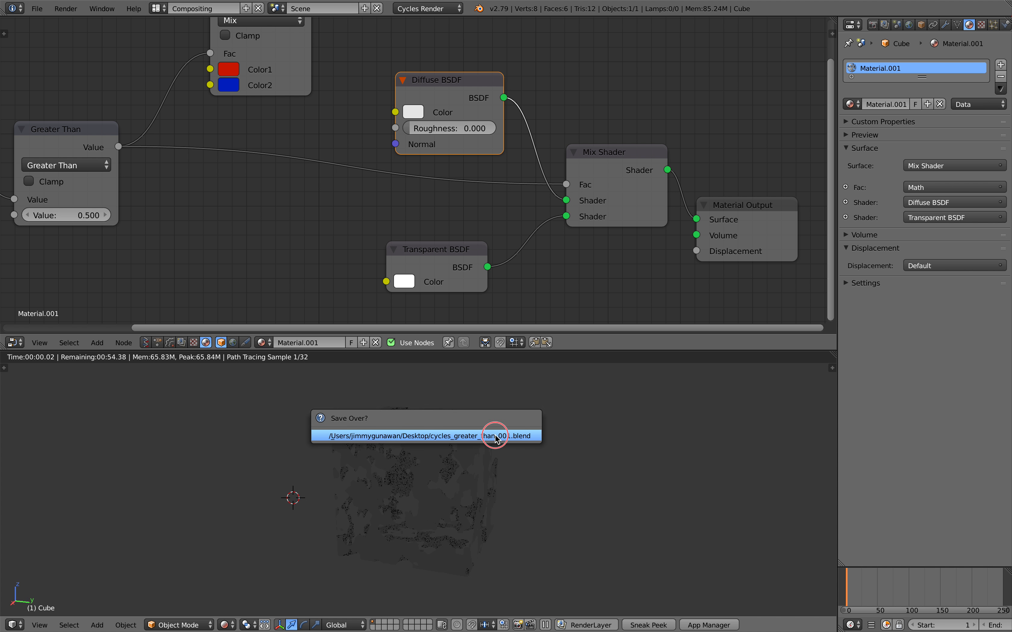
click(414, 112)
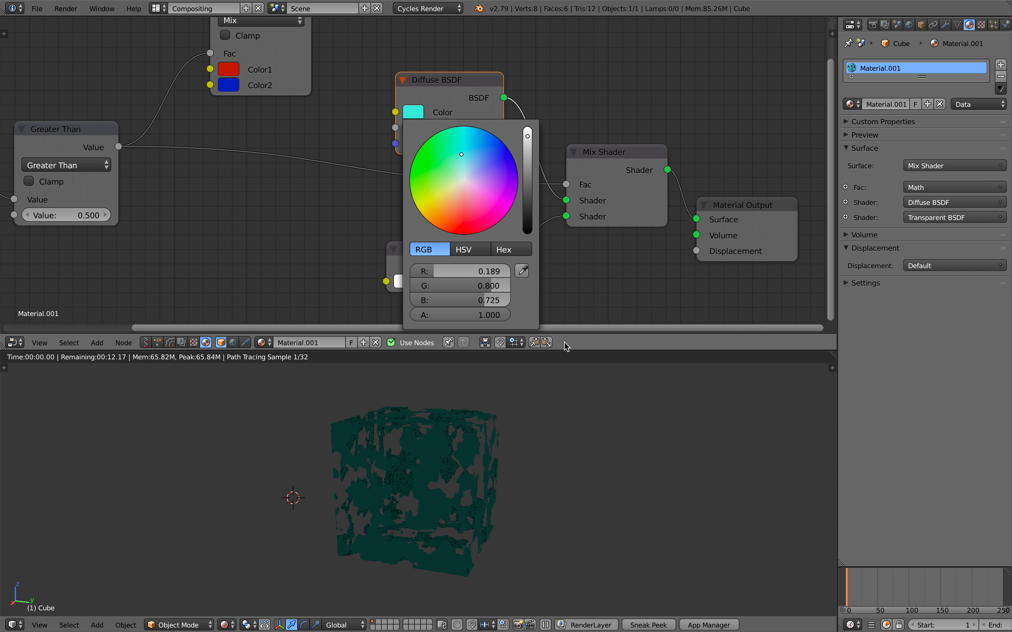
Step: Set the World surface color to pure white (RGB 1.000)
click(910, 25)
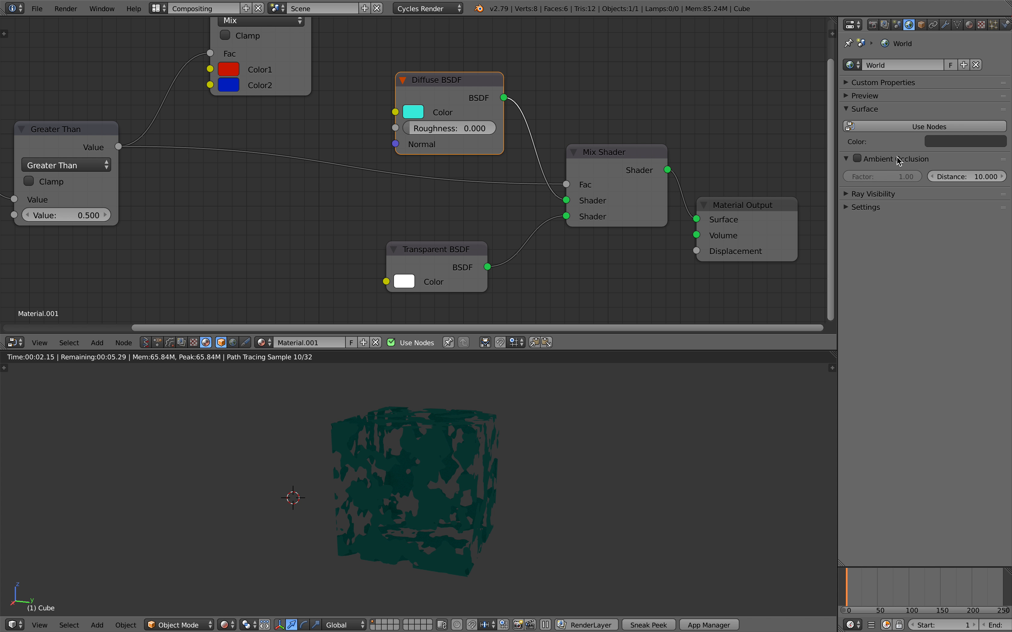
click(937, 142)
click(997, 172)
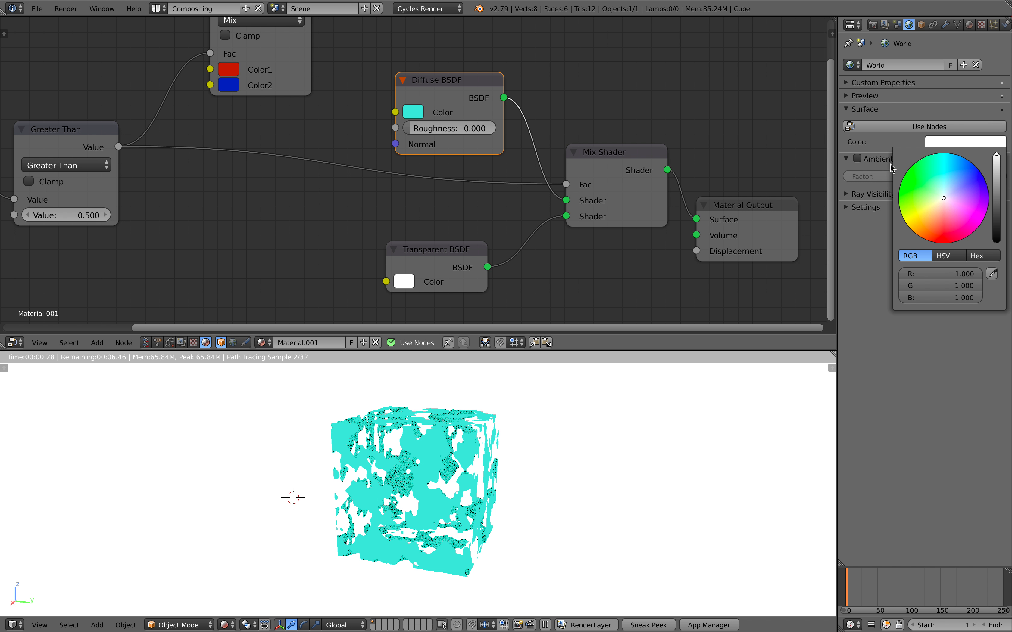
Step: Try Ambient Occlusion in the World settings on the turquoise cube
click(857, 158)
key(a)
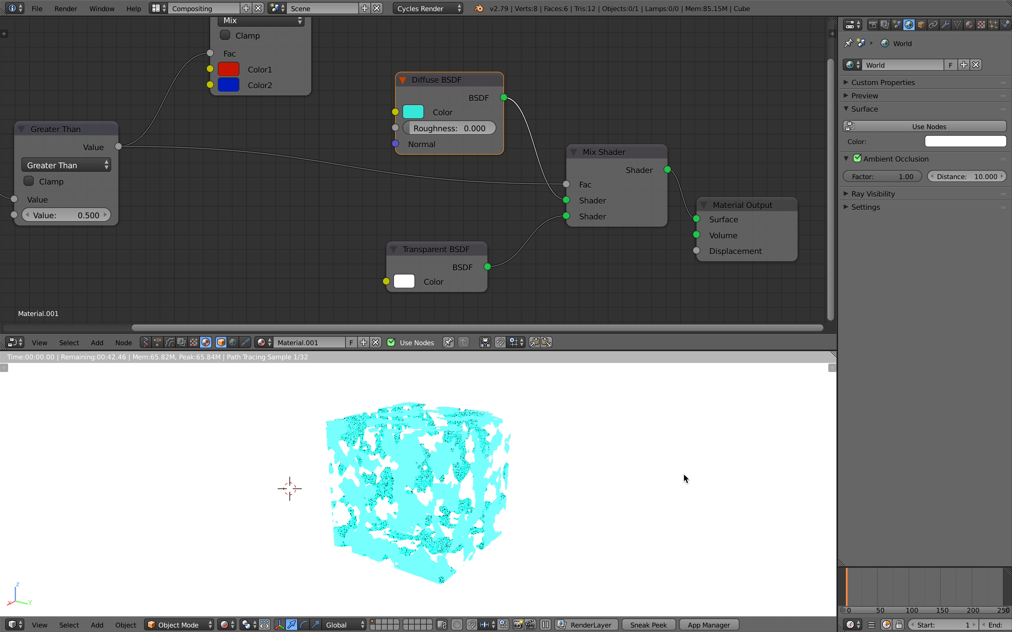
scroll(683, 473, up, 3)
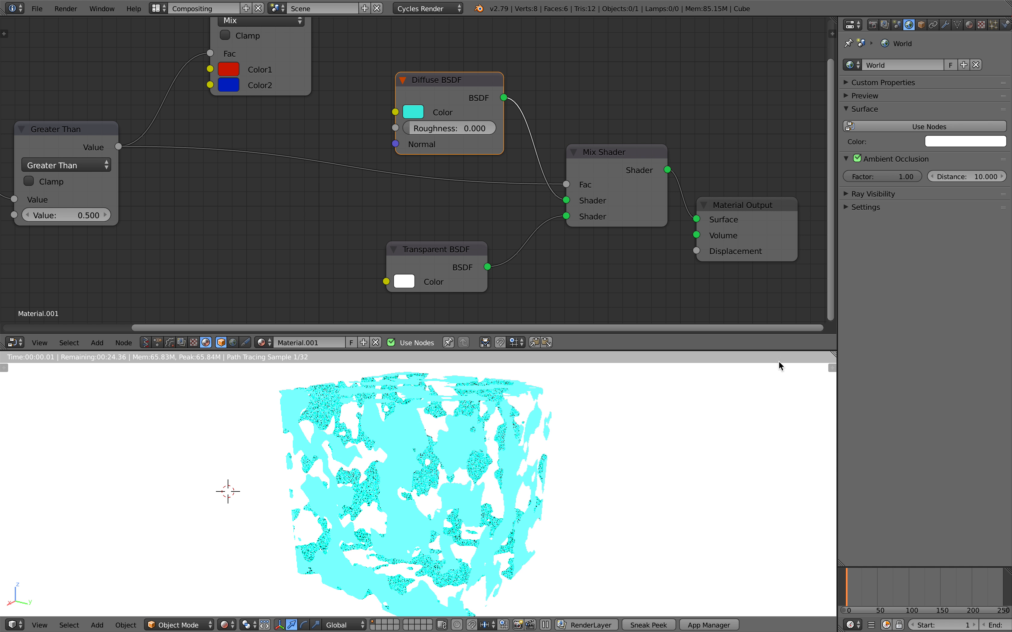
click(859, 159)
Step: Enlarge the 3D view, orbit the cube and move the Transparent BSDF node up closer to the Diffuse BSDF
drag(667, 350, 668, 281)
middle_drag(580, 397, 575, 417)
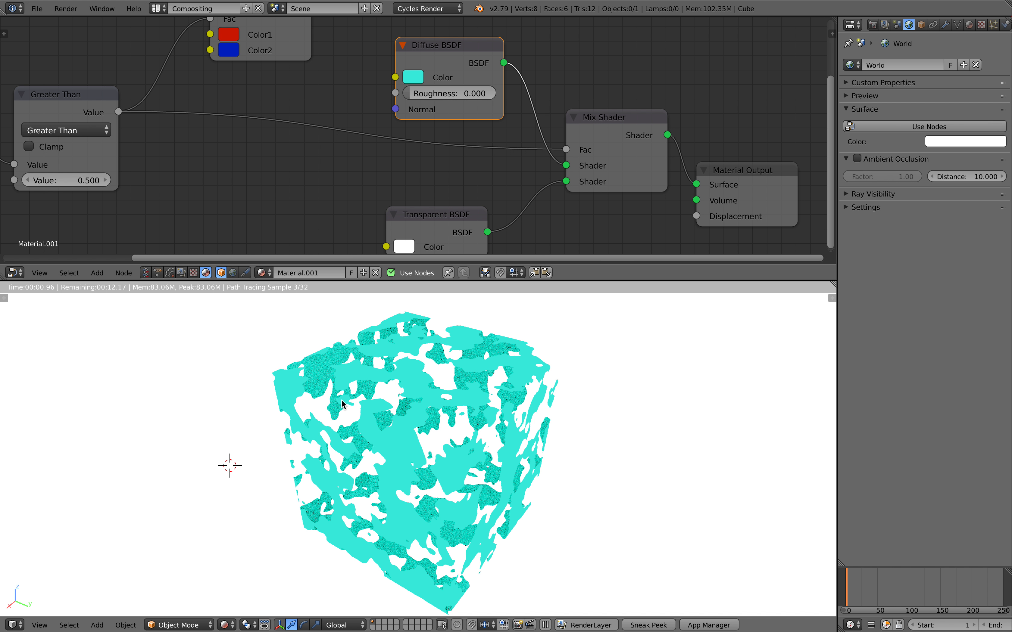
middle_drag(415, 412, 464, 419)
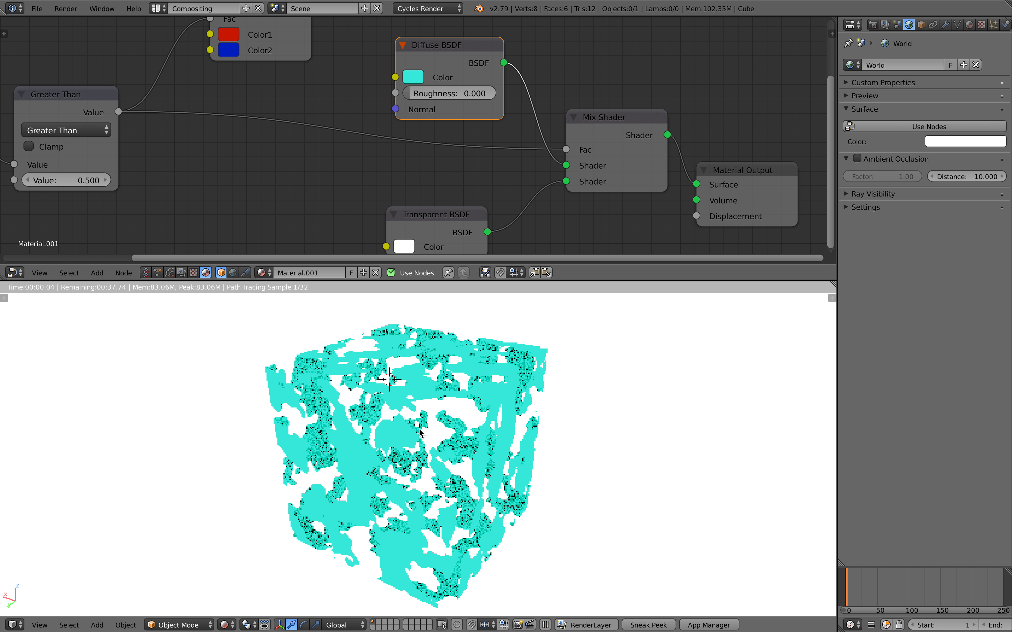
drag(438, 216, 445, 192)
Step: Add an Emission node above the Diffuse BSDF node
middle_drag(307, 183, 356, 192)
scroll(355, 191, down, 2)
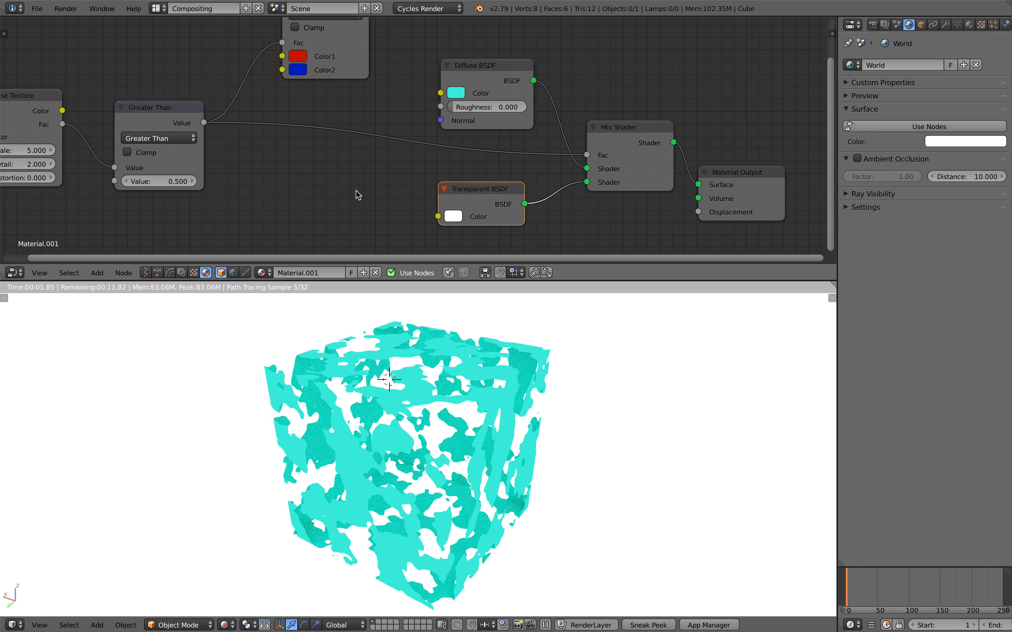
middle_drag(433, 185, 463, 188)
mouse_move(316, 161)
middle_down()
mouse_move(326, 185)
mouse_move(326, 163)
middle_up()
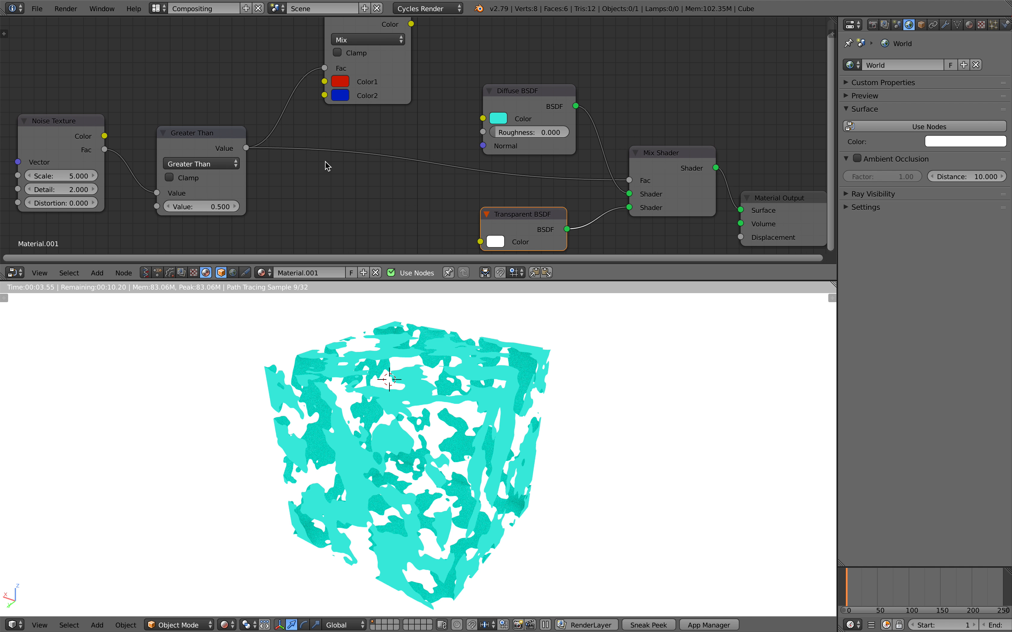
scroll(325, 162, down, 1)
middle_drag(429, 143, 407, 130)
scroll(423, 150, down, 1)
scroll(420, 131, down, 1)
key(shift+a)
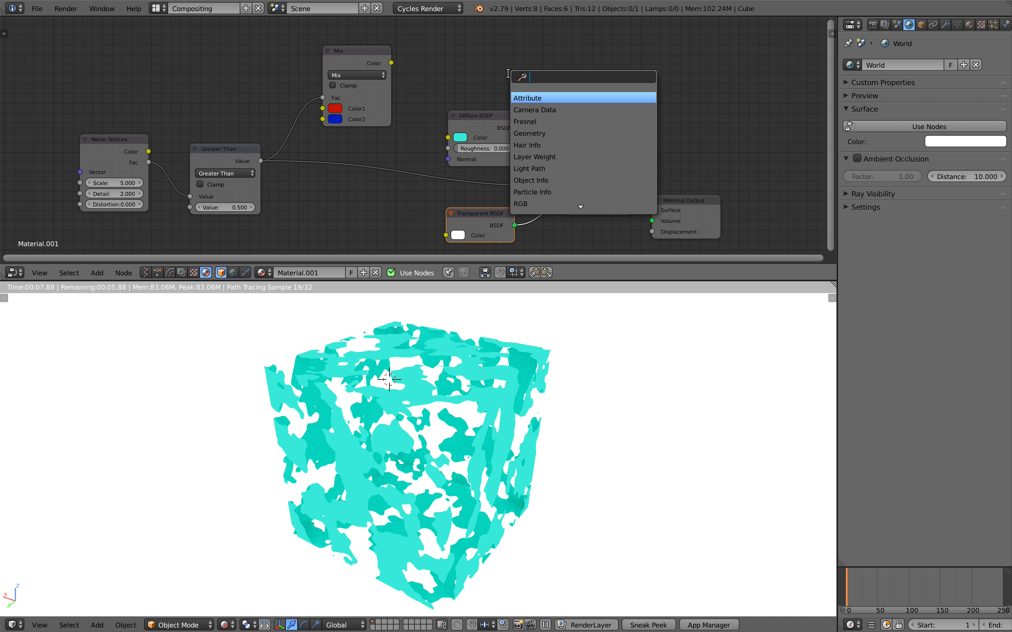
text(emis)
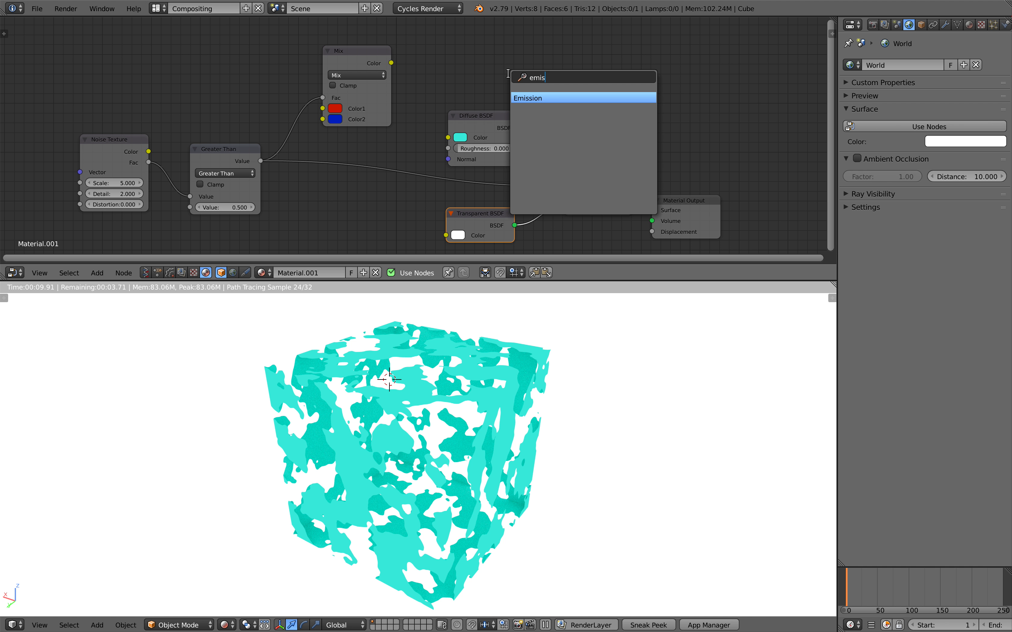
key(Return)
click(477, 55)
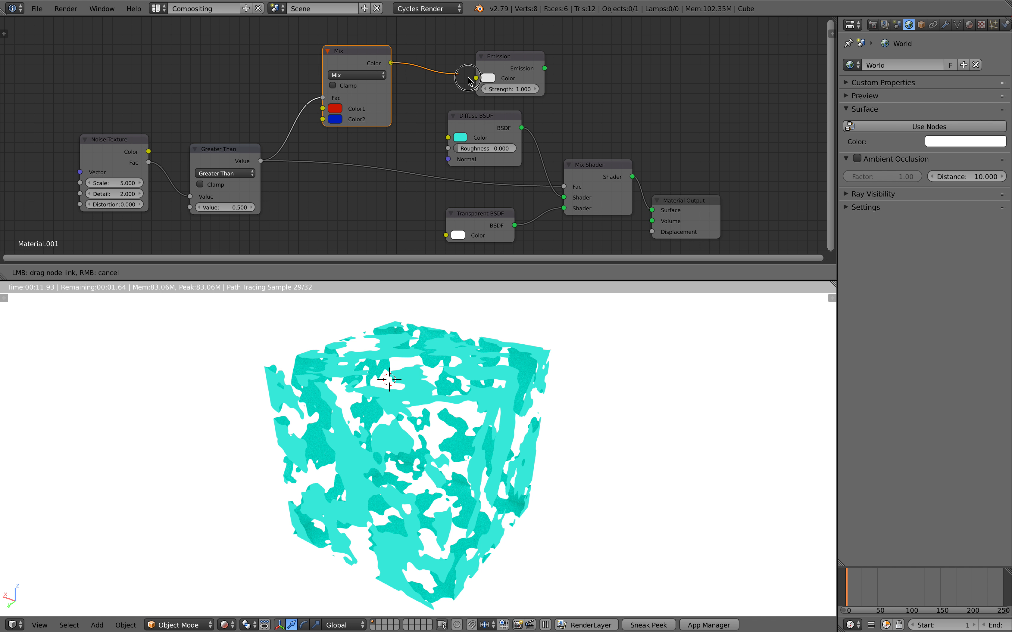
Step: Link the Mix node's Color to the new Emission's Color, move the Material Output node up and save over the file
drag(391, 64, 485, 50)
key(ctrl+s)
click(486, 51)
middle_drag(652, 151, 614, 131)
drag(666, 182, 693, 88)
key(ctrl+s)
click(695, 90)
Step: Preview the red and blue Emission on the Material Output's Surface and switch the link back to the Mix Shader
drag(488, 39, 589, 82)
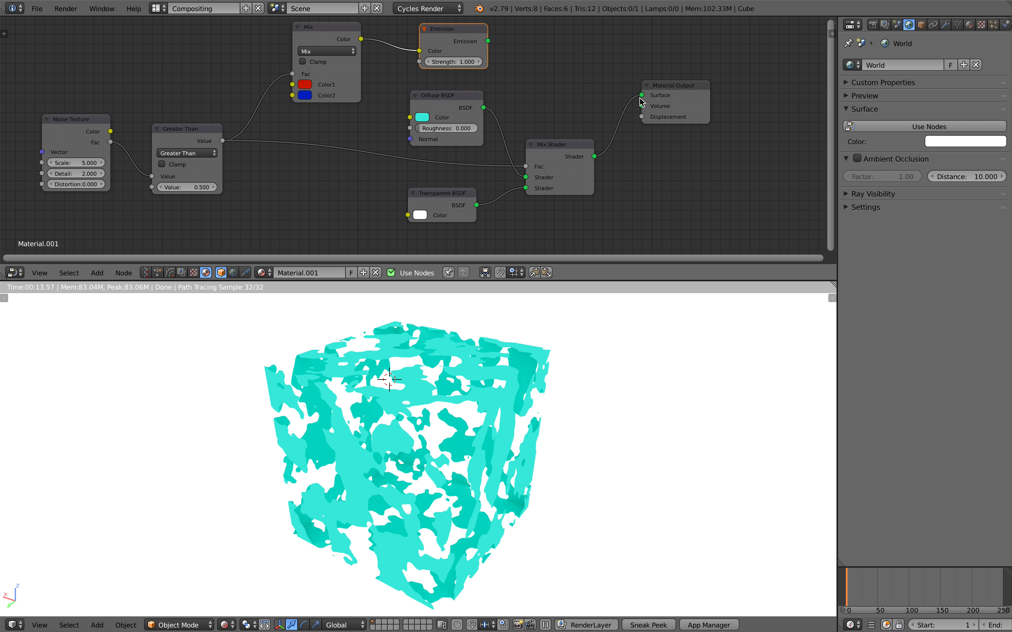
drag(487, 40, 642, 95)
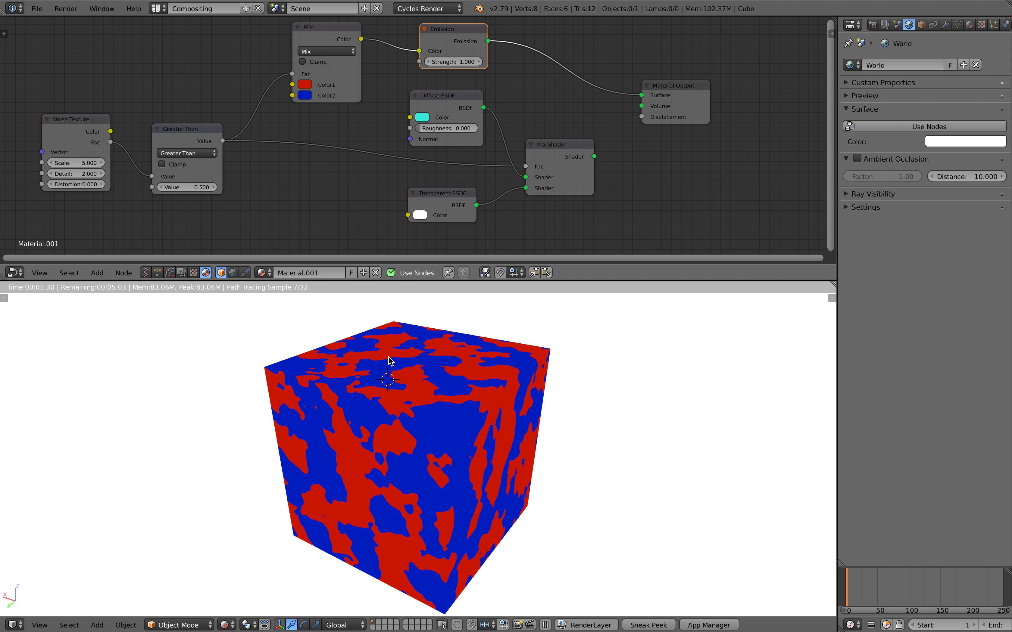
click(356, 452)
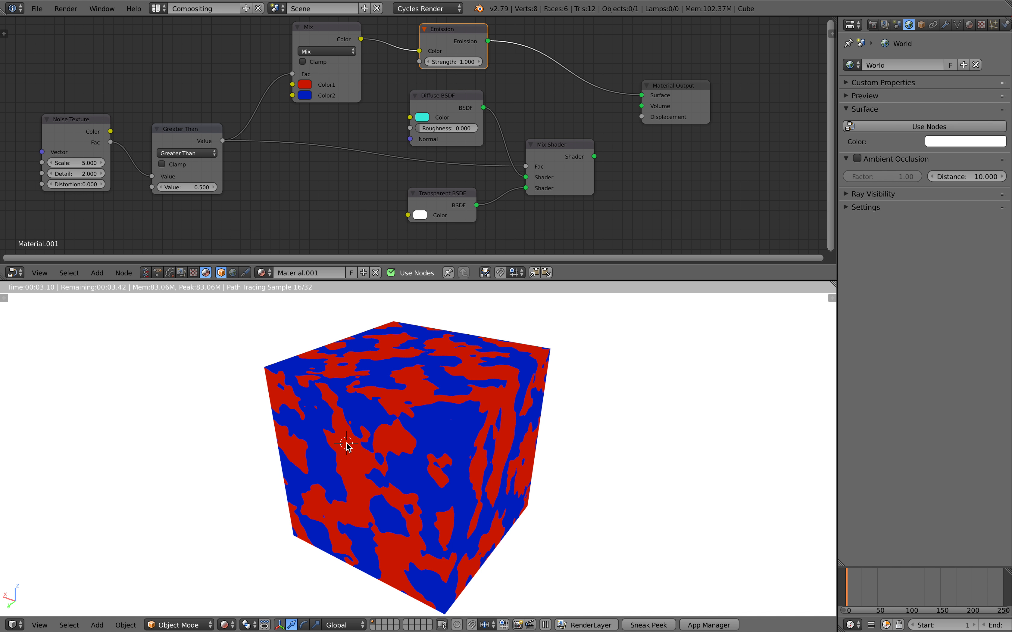
drag(594, 156, 643, 96)
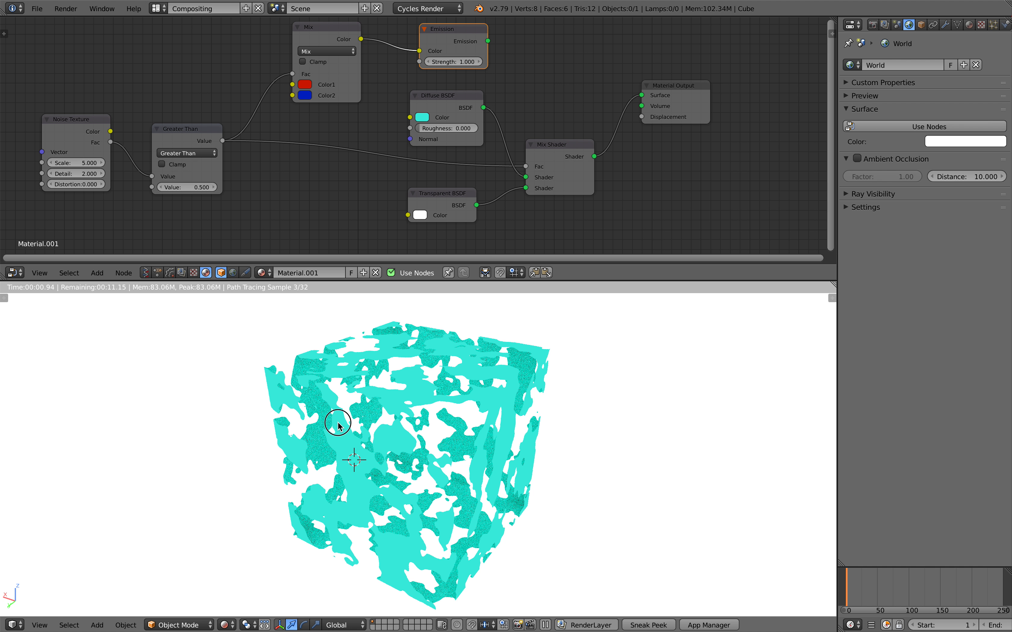
click(347, 436)
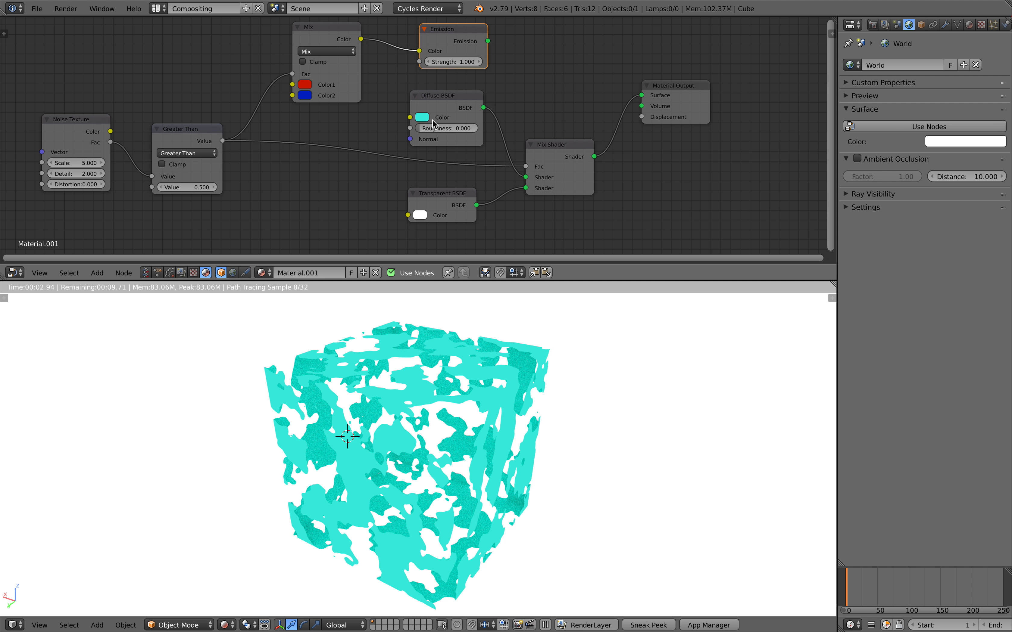
Step: Link the Greater Than value straight to the Material Output's Surface and move the Greater Than node lower
drag(440, 105, 433, 103)
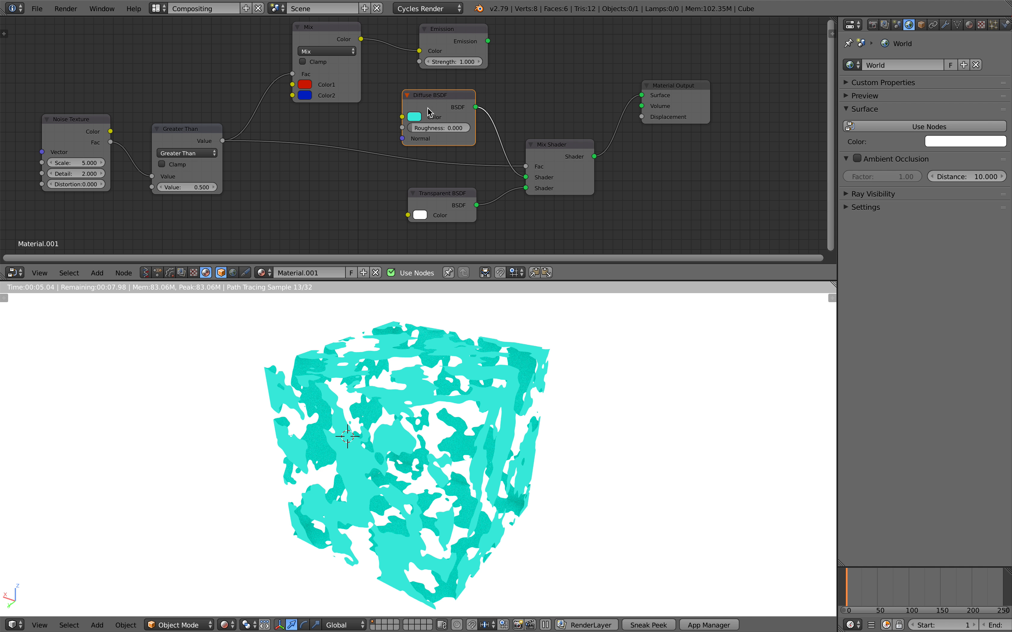
middle_drag(295, 117, 315, 114)
drag(215, 134, 667, 92)
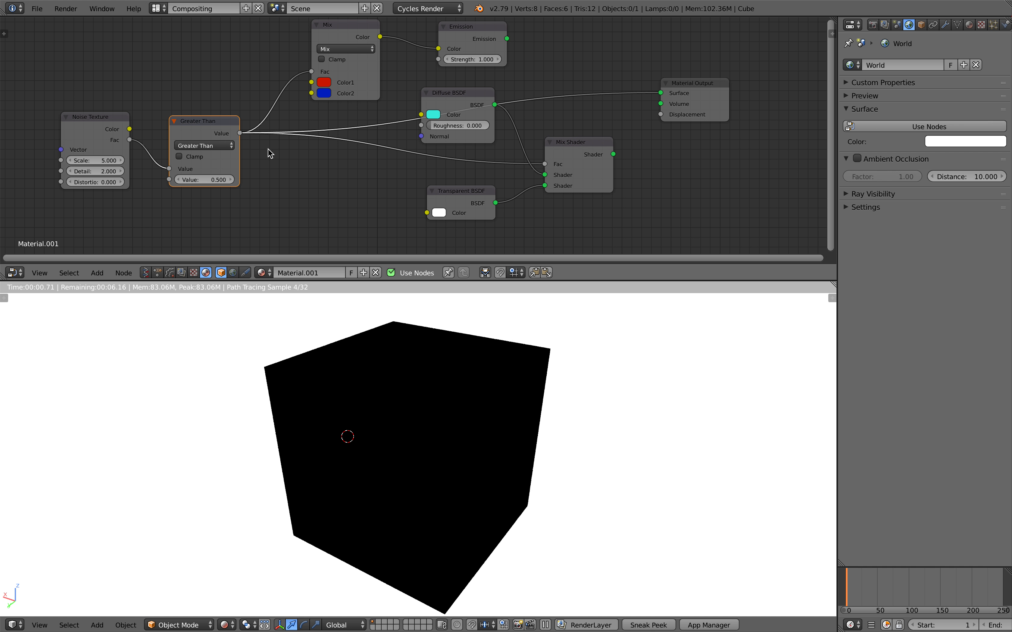
drag(197, 150, 195, 155)
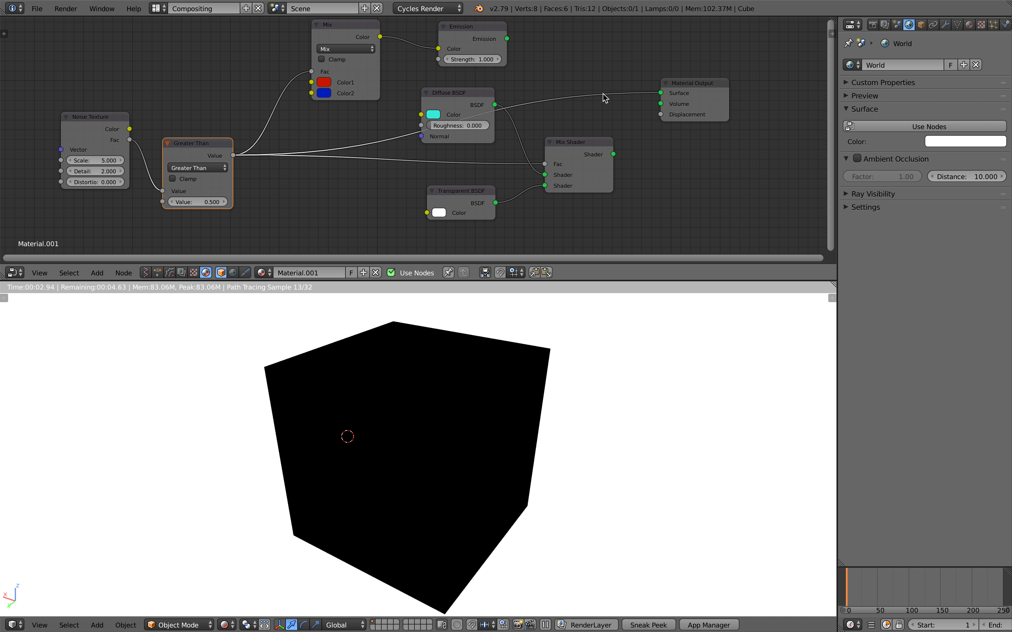
Step: Duplicate the Emission node, feed its Color from the Greater Than value and link it to the Material Output's Surface
drag(659, 92, 459, 52)
click(481, 33)
key(shift+d)
click(596, 50)
drag(548, 66, 233, 155)
drag(618, 60, 658, 92)
click(417, 461)
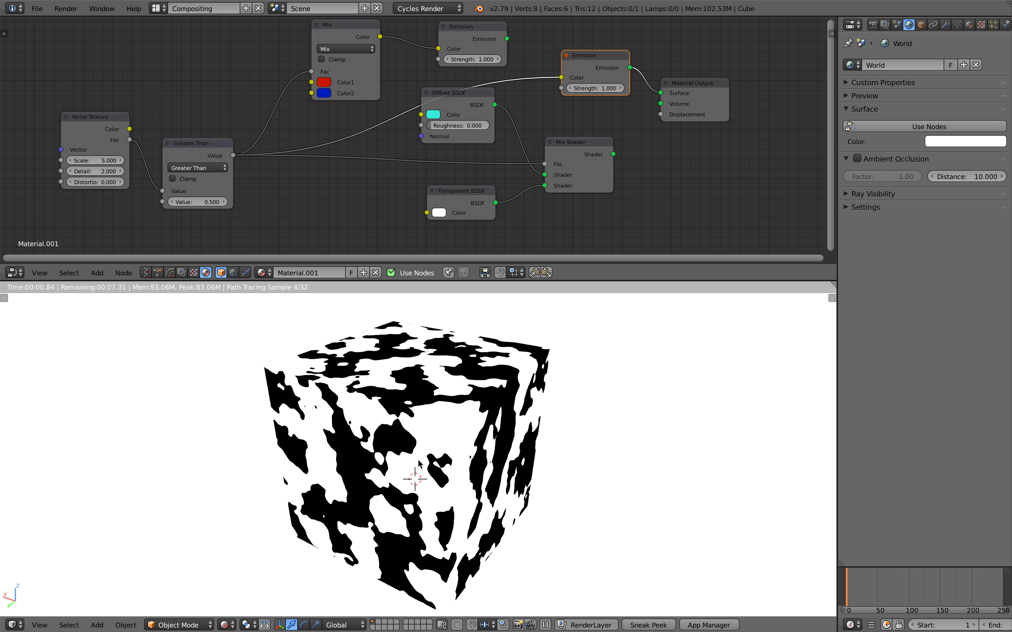
click(351, 463)
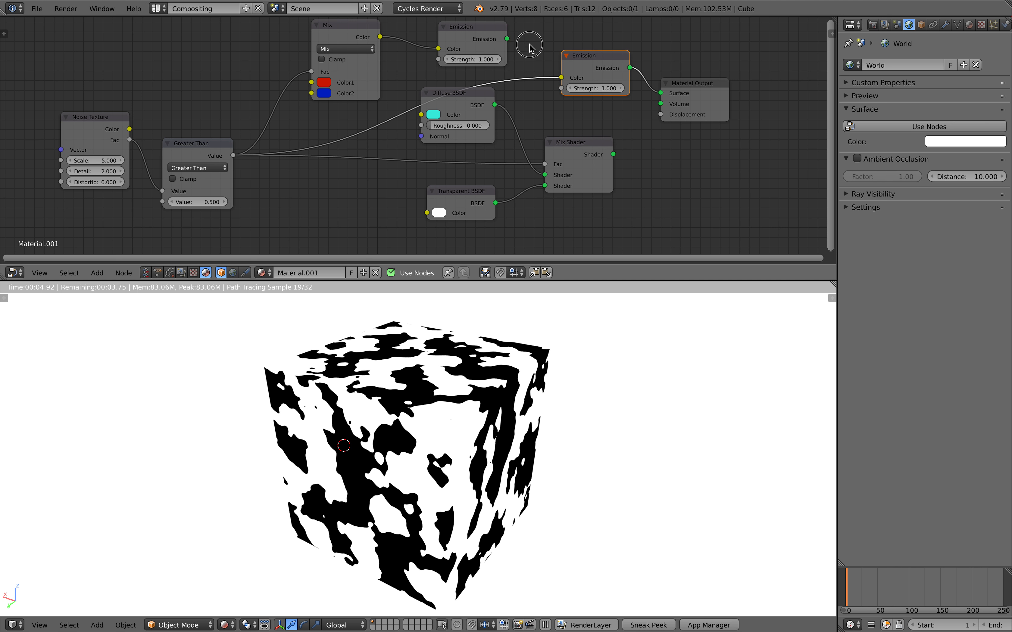
Step: Compare the Mix-colored Emission on the Material Output's Surface, finishing with the Mix Shader linked there
drag(508, 39, 658, 95)
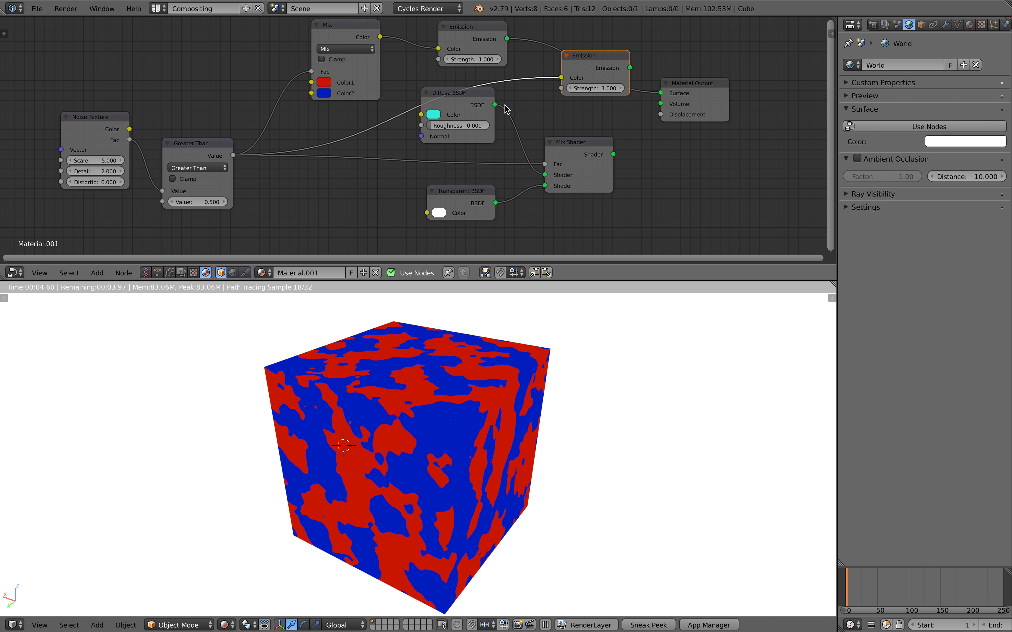
click(496, 108)
drag(613, 154, 660, 93)
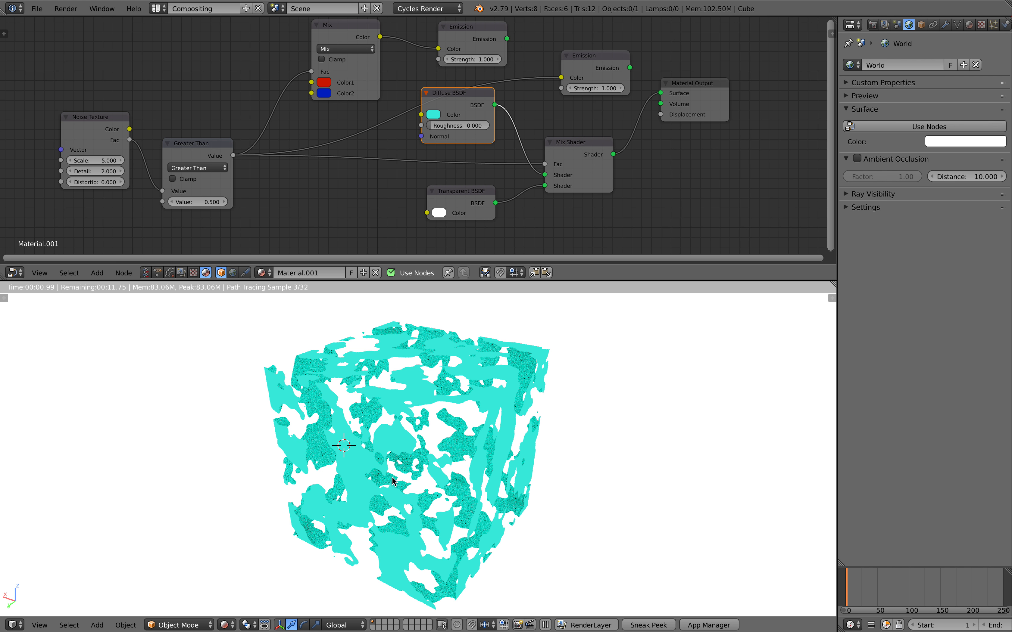
Step: Orbit the cube slightly and align the Transparent BSDF node under the Diffuse BSDF node
mouse_move(408, 424)
middle_down()
mouse_move(418, 409)
mouse_move(410, 409)
middle_up()
drag(452, 191, 447, 186)
scroll(467, 191, up, 2)
scroll(481, 213, down, 1)
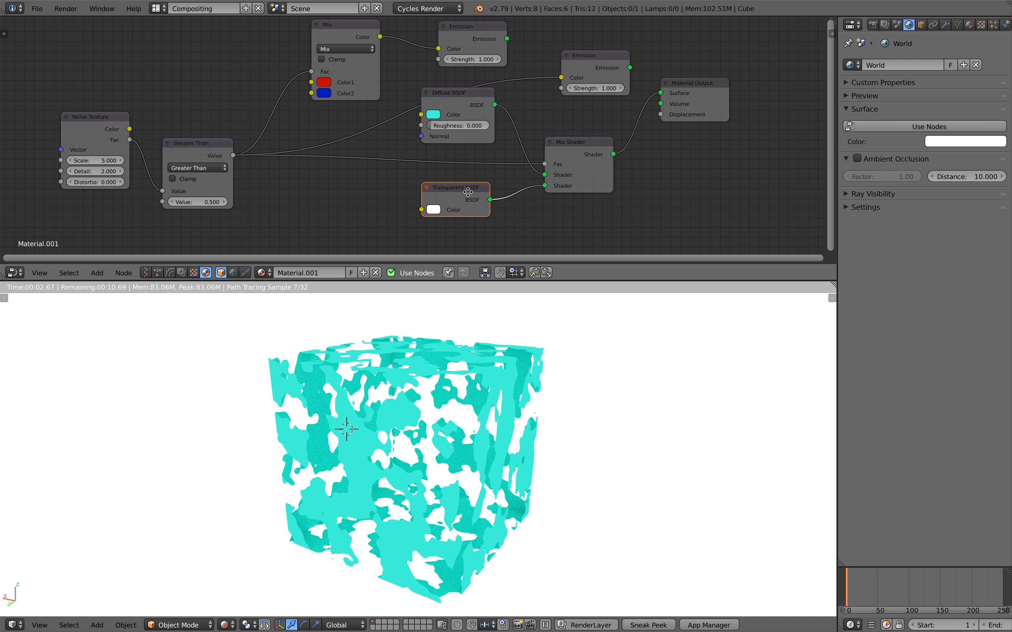
Step: Move the Noise Texture and Greater Than nodes farther away from the Mix and shader nodes
middle_drag(262, 172, 425, 170)
drag(275, 127, 203, 114)
drag(378, 163, 341, 134)
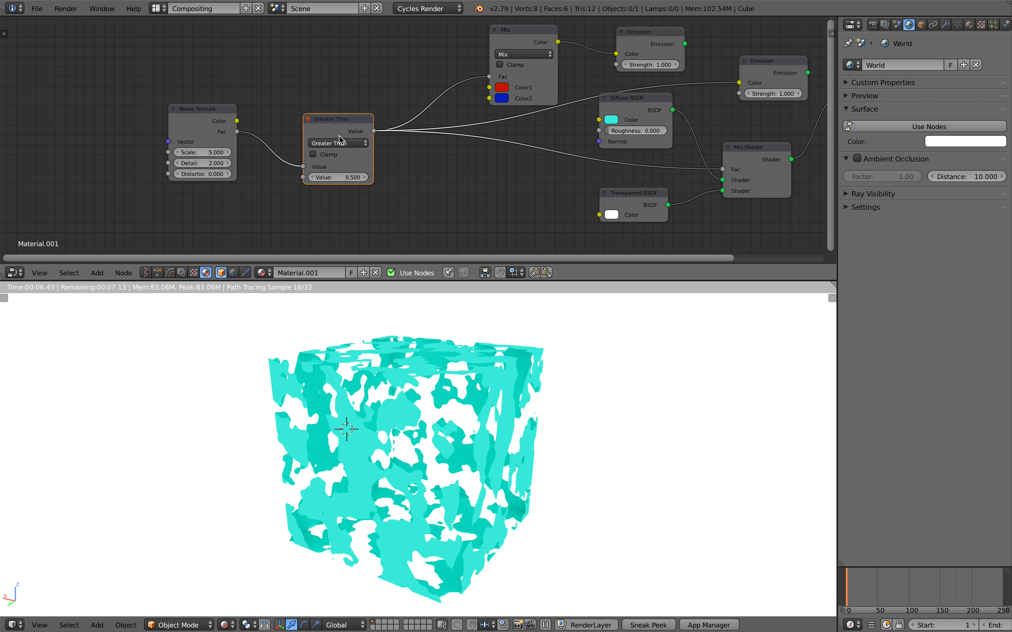
Step: Try a Scale of 4.66 and a Detail of 0.26 on the Noise Texture node
middle_drag(463, 406, 455, 431)
scroll(420, 448, up, 3)
scroll(481, 417, down, 2)
drag(202, 157, 195, 152)
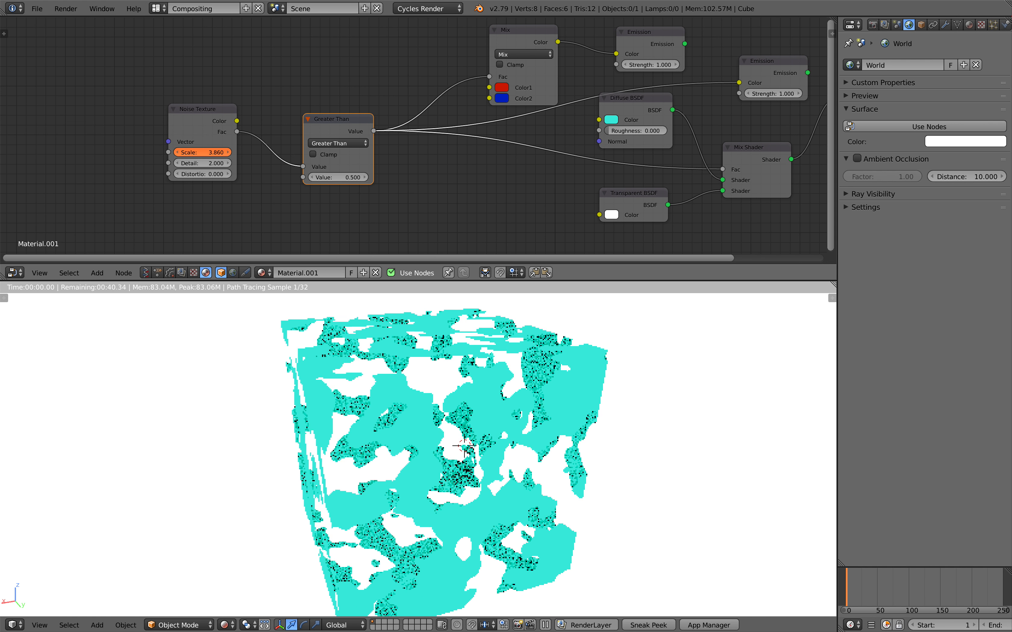
drag(207, 153, 203, 152)
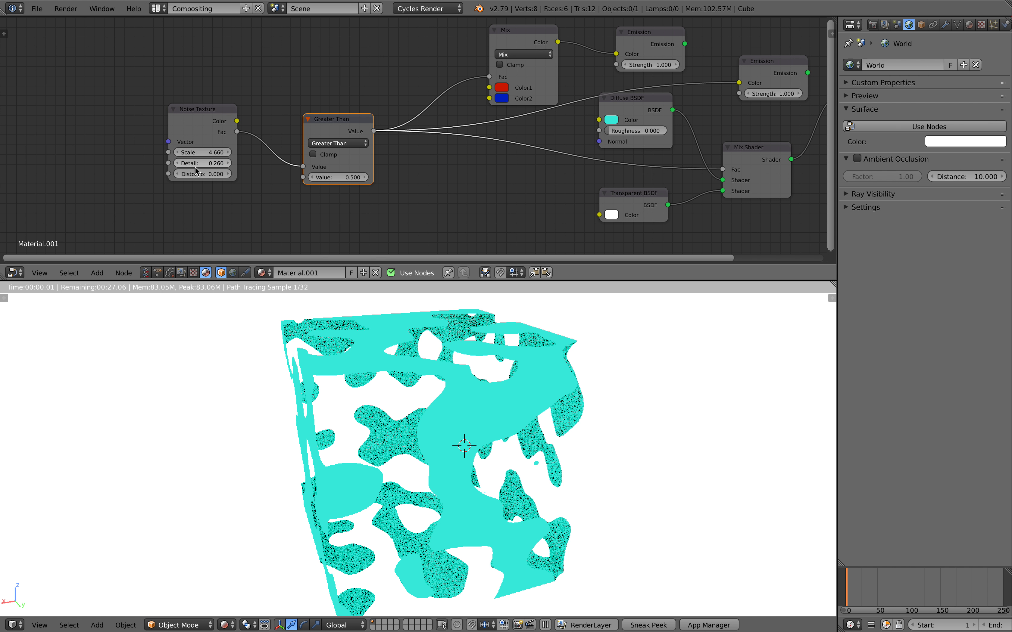
Step: Set the Noise Texture's Detail to 0.94 and its Scale to 5.02
scroll(209, 169, up, 2)
click(256, 177)
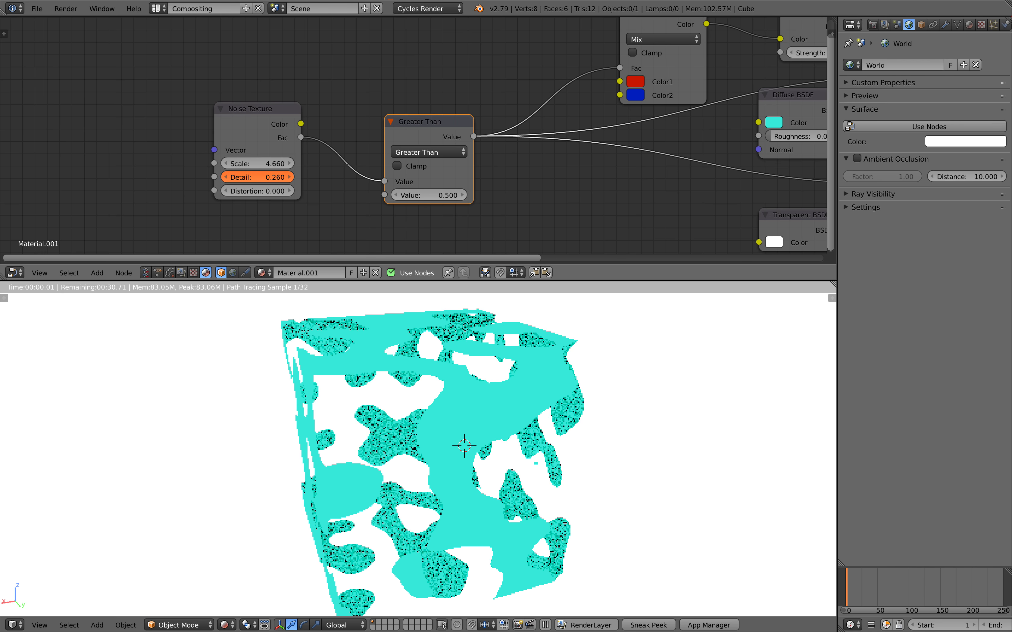
drag(256, 177, 271, 177)
click(256, 163)
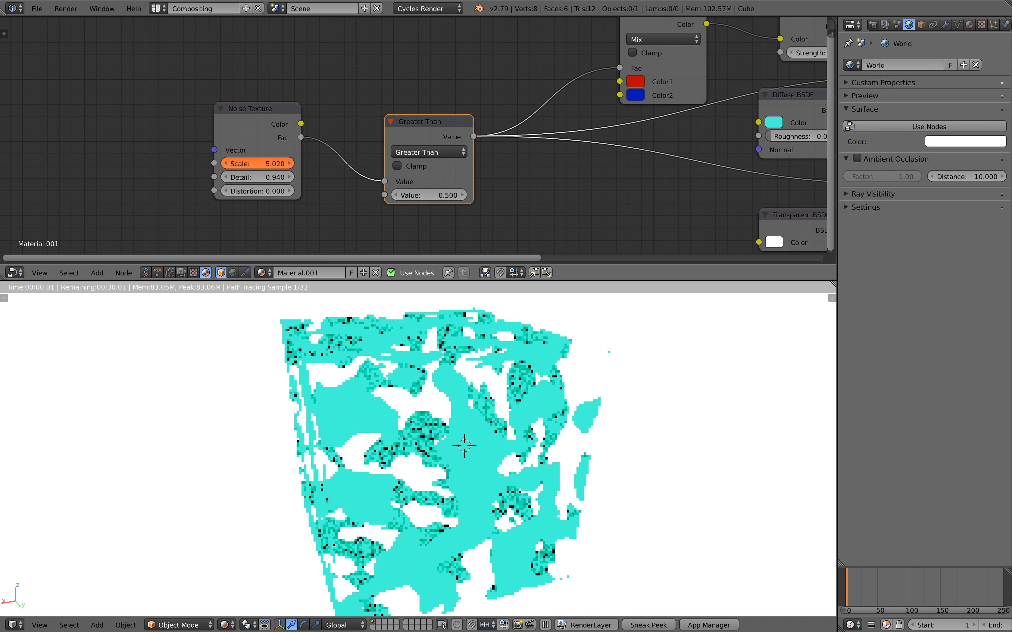
Step: Try a Distortion of 2.7 on the Noise Texture, returning it to 0, and save over the blend file
drag(256, 191, 276, 191)
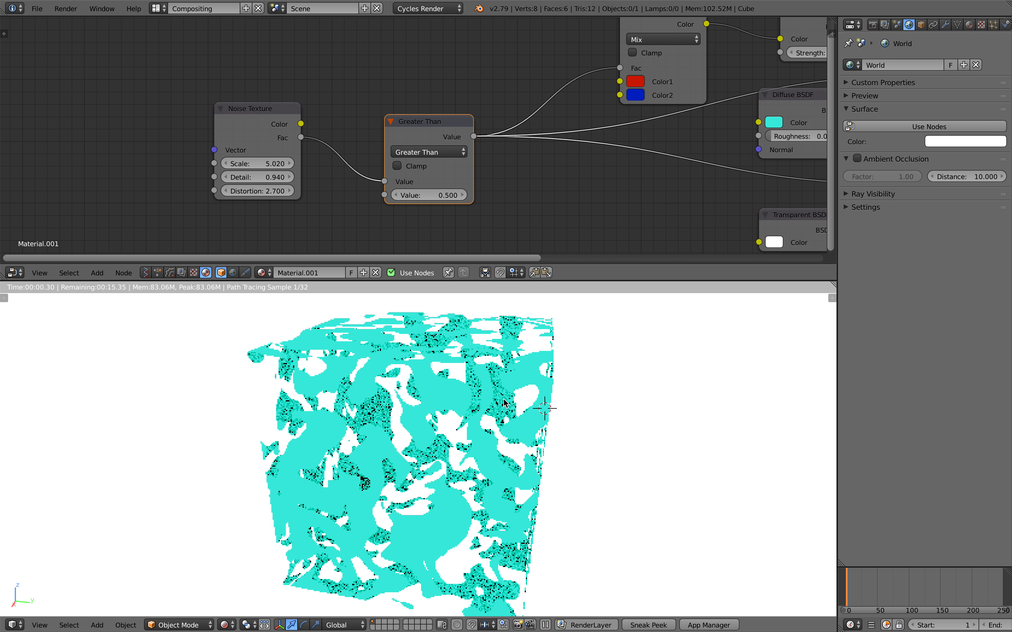
key(ctrl+s)
drag(274, 191, 265, 191)
key(ctrl+s)
click(266, 192)
Step: Split the node editor in two and create a new Animation Nodes tree in the second one
scroll(323, 198, down, 3)
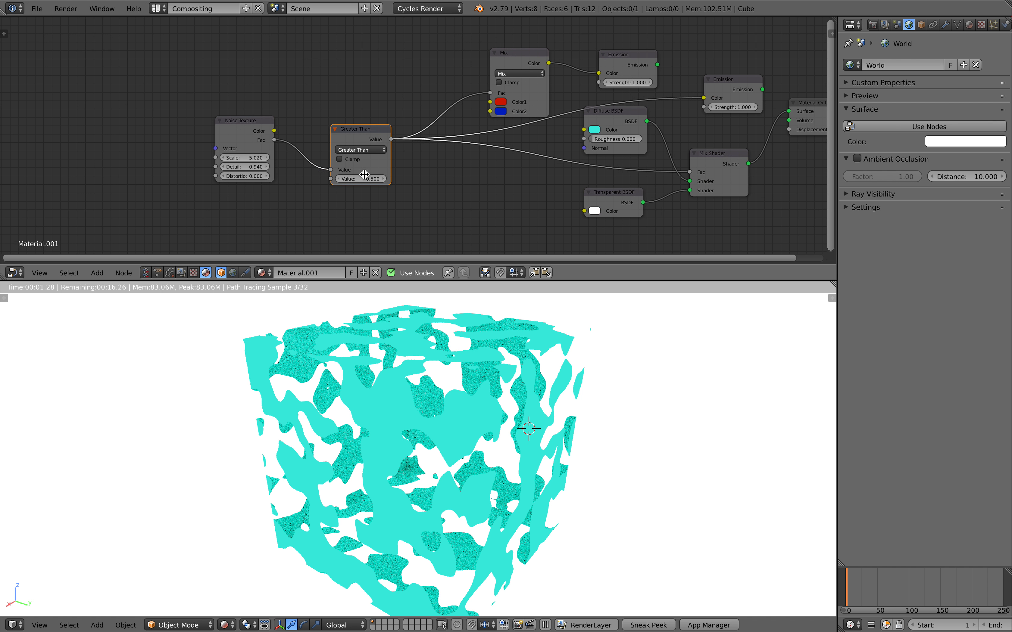
drag(832, 20, 487, 76)
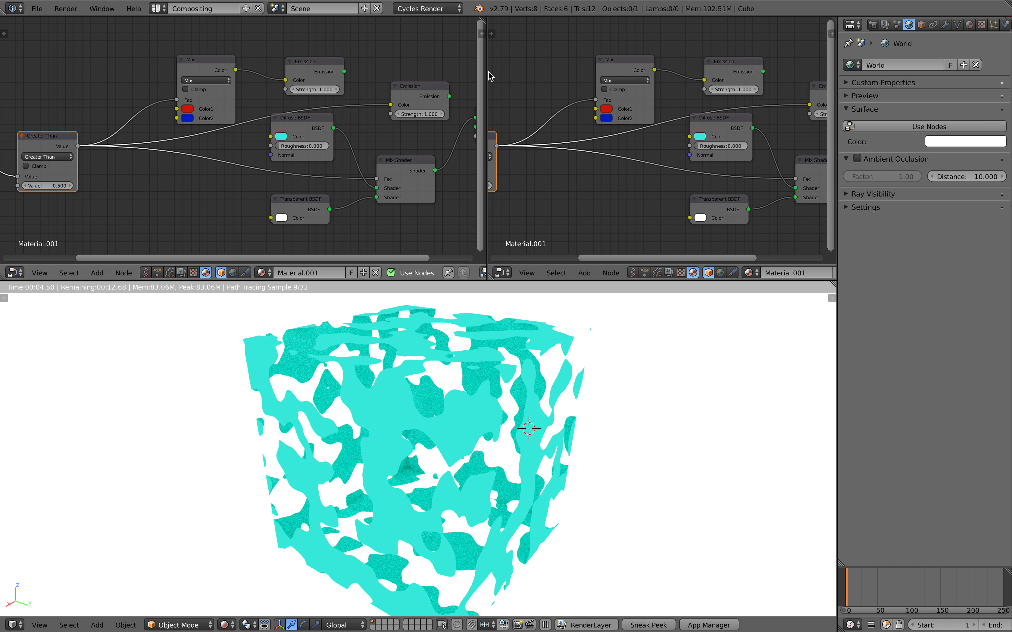
click(644, 274)
click(732, 273)
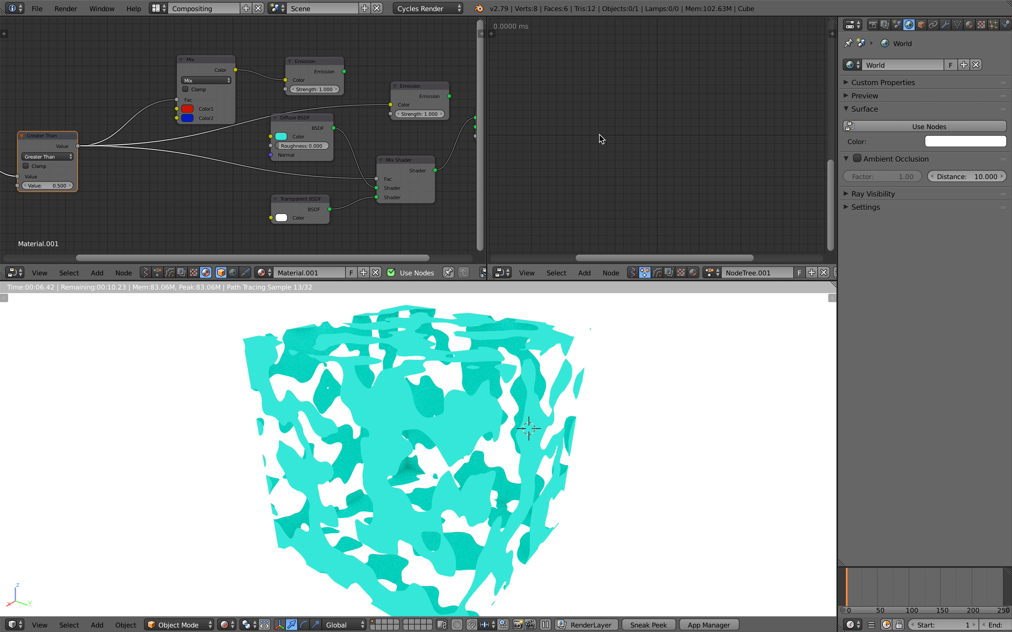
Step: Add a Cycles Material Output node to the Animation Nodes tree
key(shift+a)
click(610, 122)
key(shift+a)
click(597, 100)
text(cyc)
key(Return)
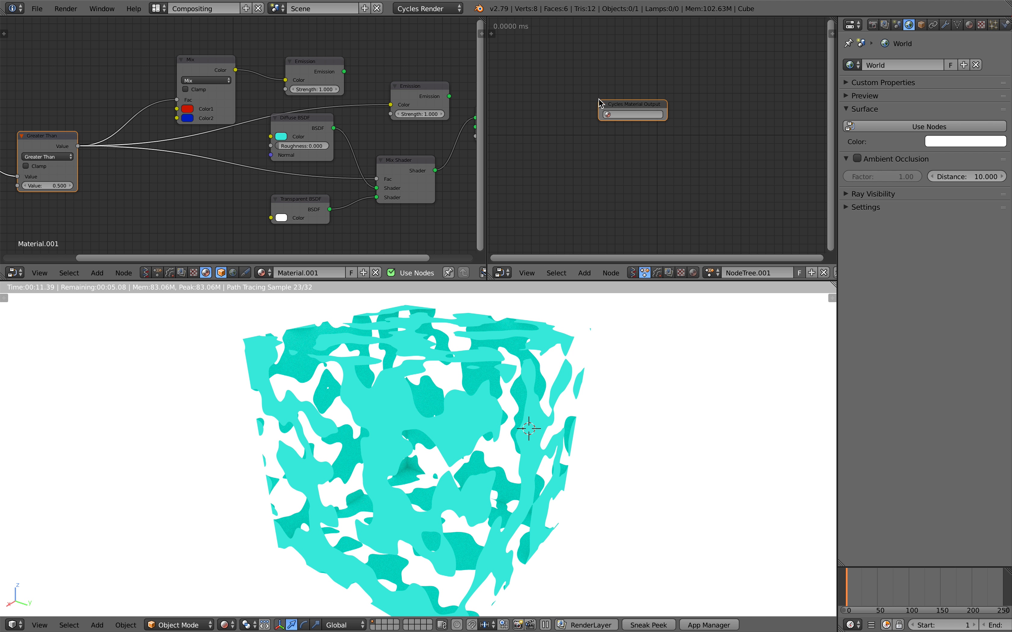
Step: Assign Material.001 as the material of the Cycles Material Output node
click(635, 107)
click(636, 109)
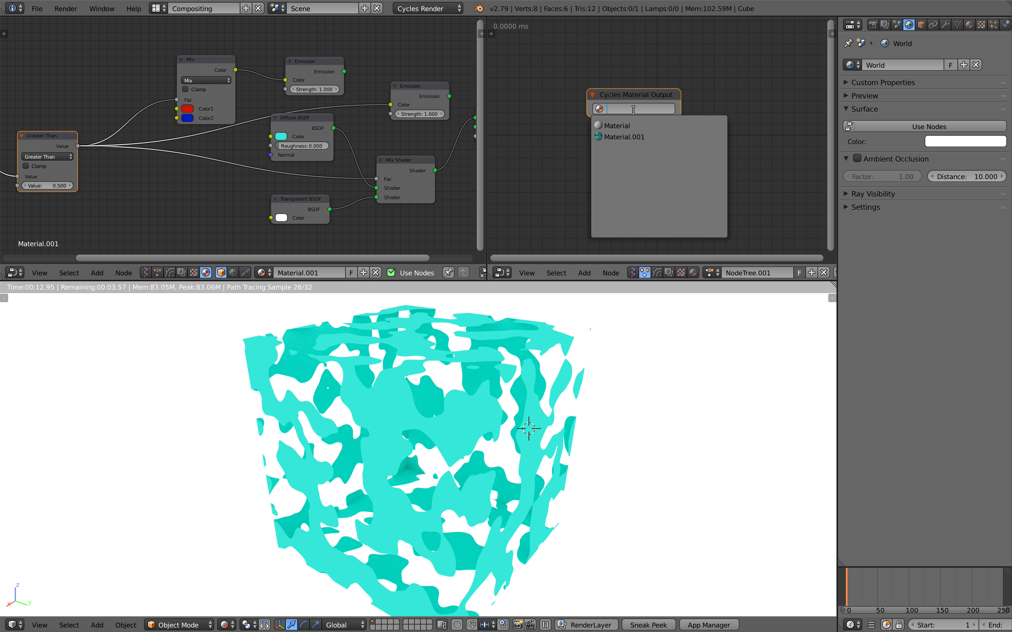
click(634, 136)
Step: Target the Math node's Value socket in the Cycles Material Output node
click(632, 151)
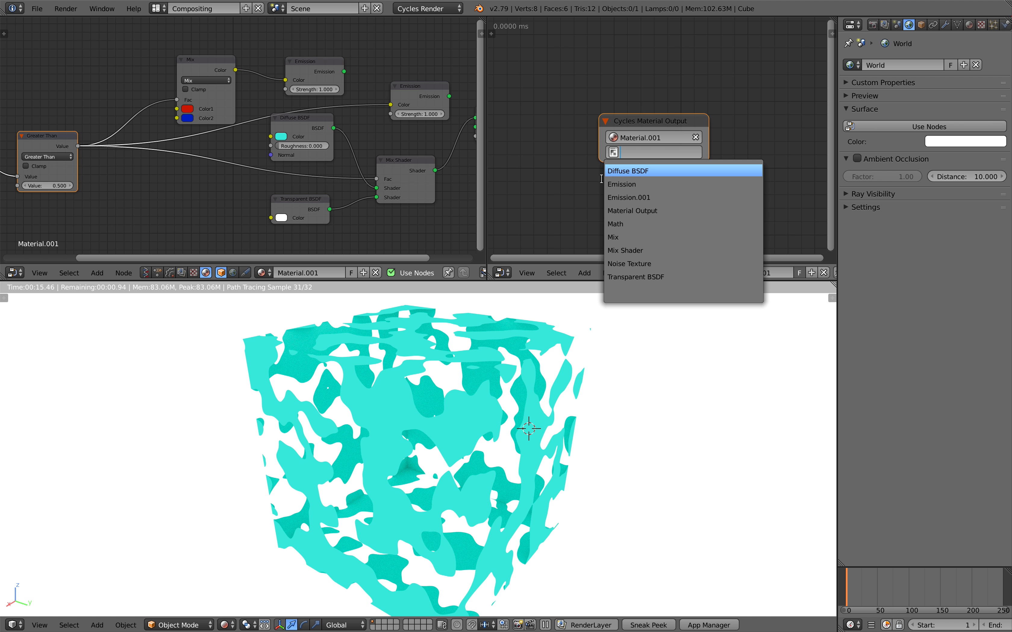
middle_drag(68, 161, 245, 157)
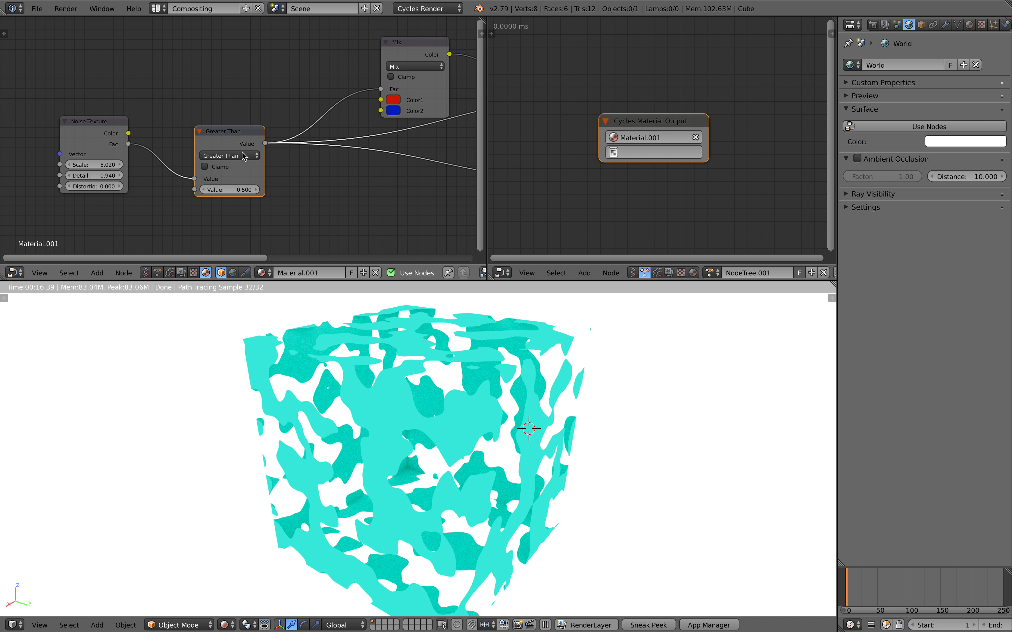
scroll(204, 151, up, 1)
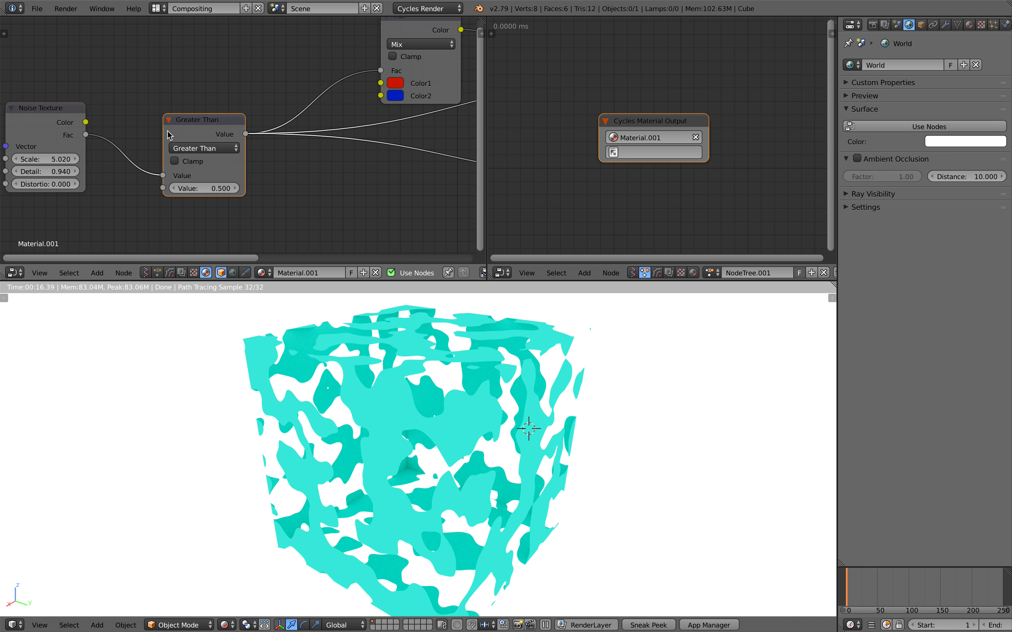
click(641, 152)
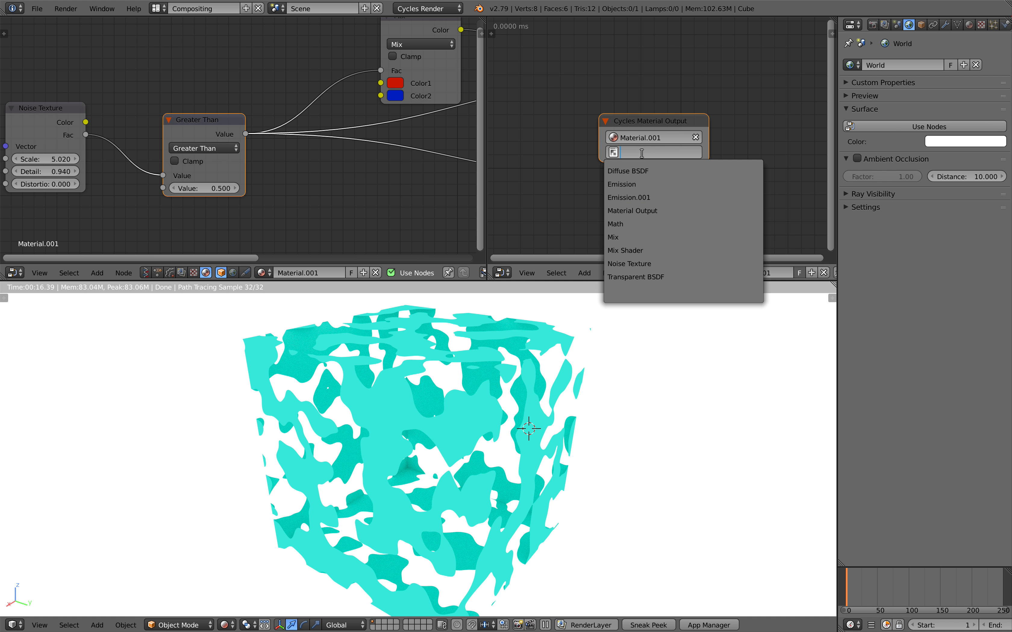
click(649, 236)
click(651, 169)
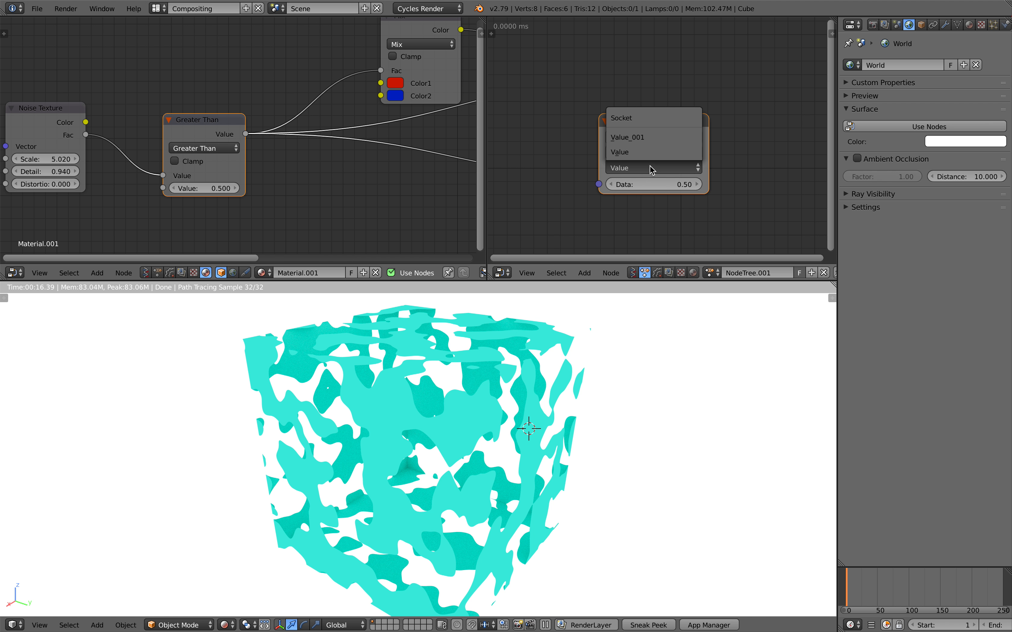
click(637, 152)
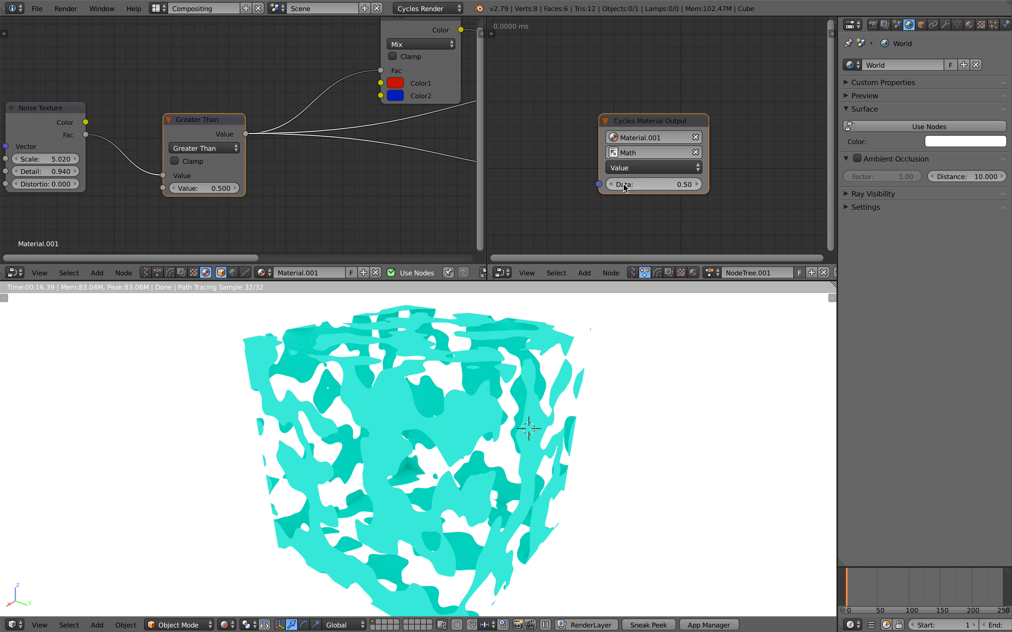
Step: Set the Cycles Material Output's Data to 0.55 and show the Animation Nodes execution settings
drag(690, 188, 682, 188)
drag(653, 126, 686, 118)
click(481, 33)
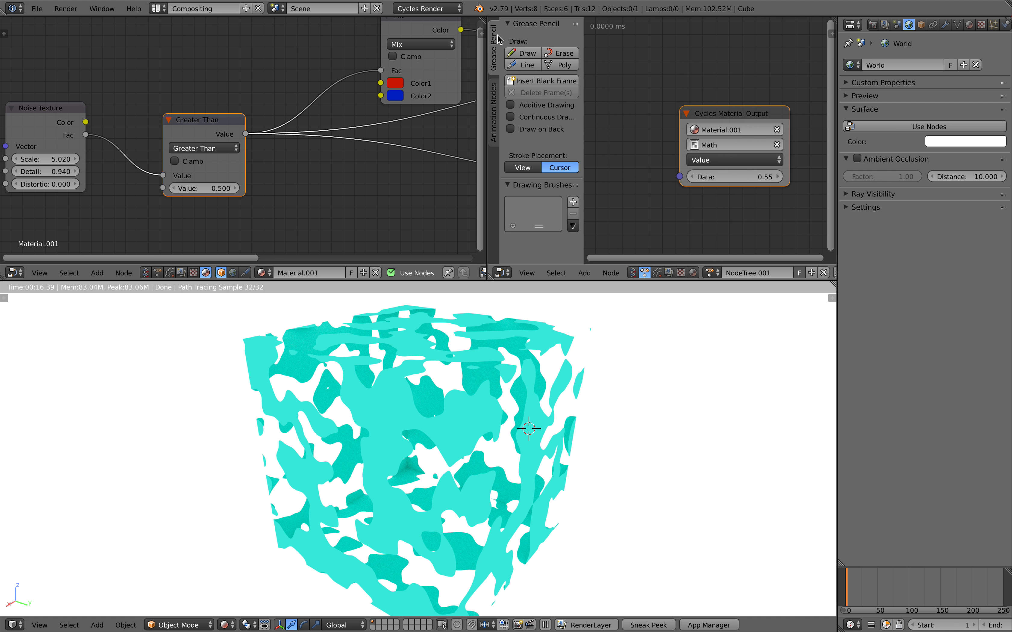
scroll(513, 63, up, 1)
drag(510, 56, 510, 83)
Step: Raise the Cycles Material Output's Data to 3.55 and widen the Animation Nodes editor
drag(723, 175, 832, 176)
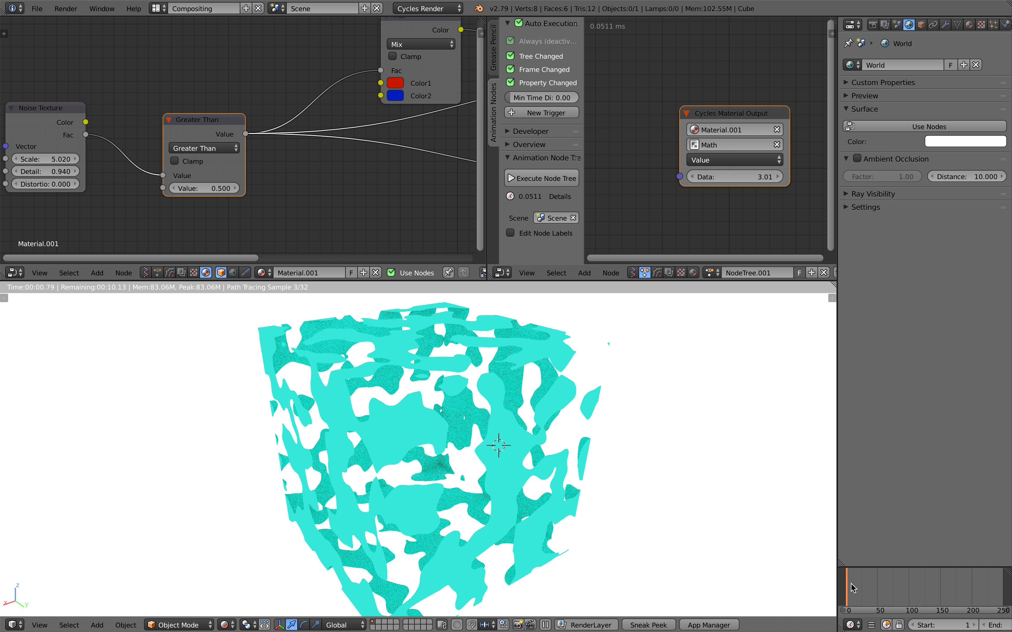
scroll(628, 166, down, 2)
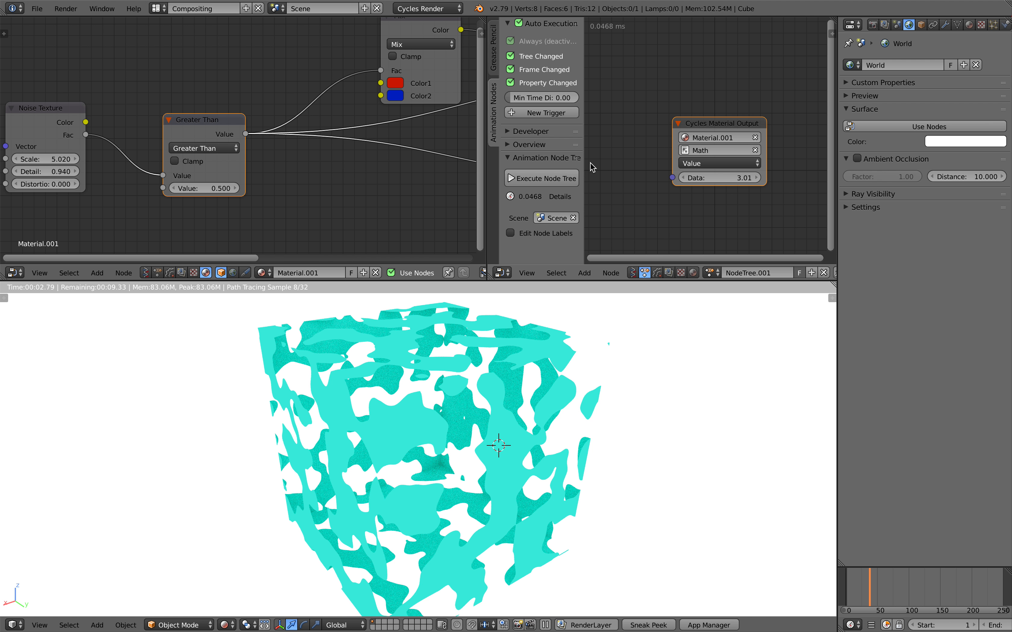
drag(488, 125, 423, 125)
drag(677, 178, 707, 177)
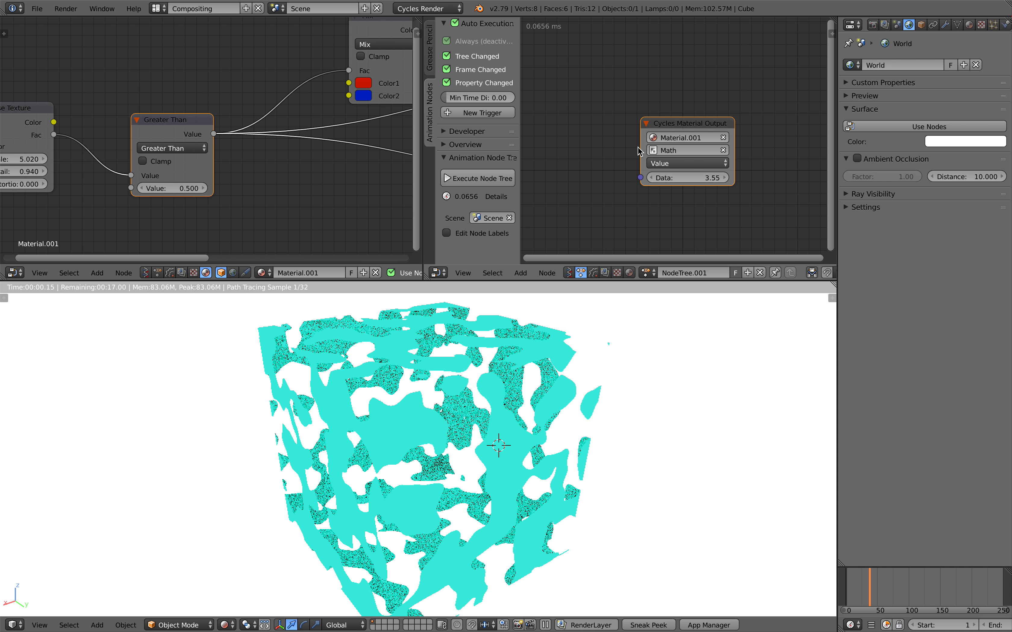
Step: Save over the existing blend file
scroll(285, 133, down, 1)
middle_drag(283, 129, 319, 127)
key(ctrl+s)
click(320, 127)
Step: Add a Value node below the Noise Texture and link it to the Greater Than node's second Value input
middle_drag(617, 141, 638, 142)
scroll(618, 142, down, 1)
scroll(124, 120, down, 2)
middle_drag(125, 120, 175, 112)
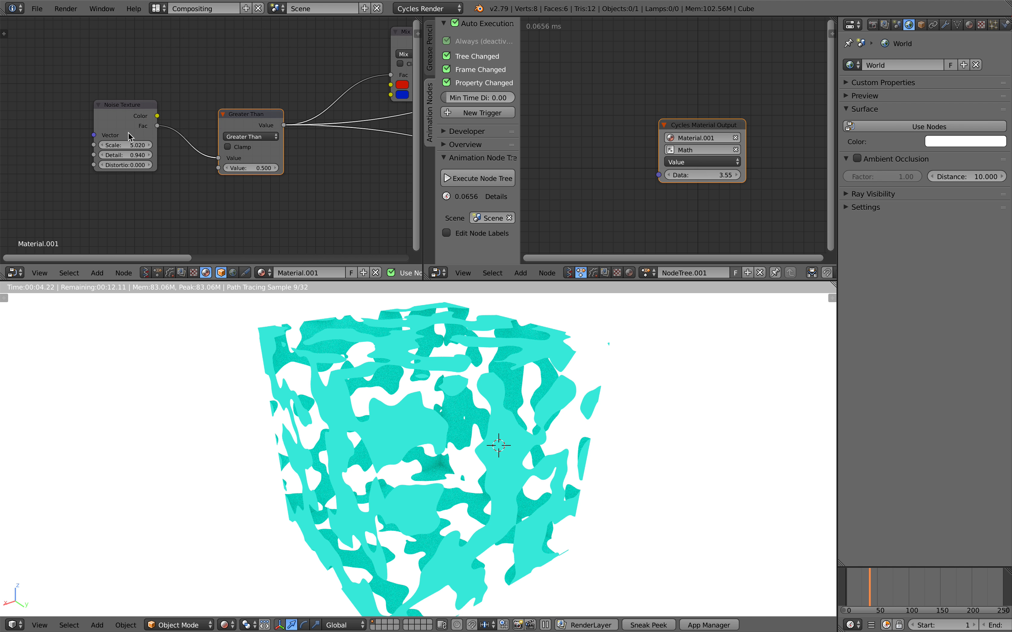
scroll(162, 177, up, 1)
key(shift+a)
click(163, 177)
text(flo)
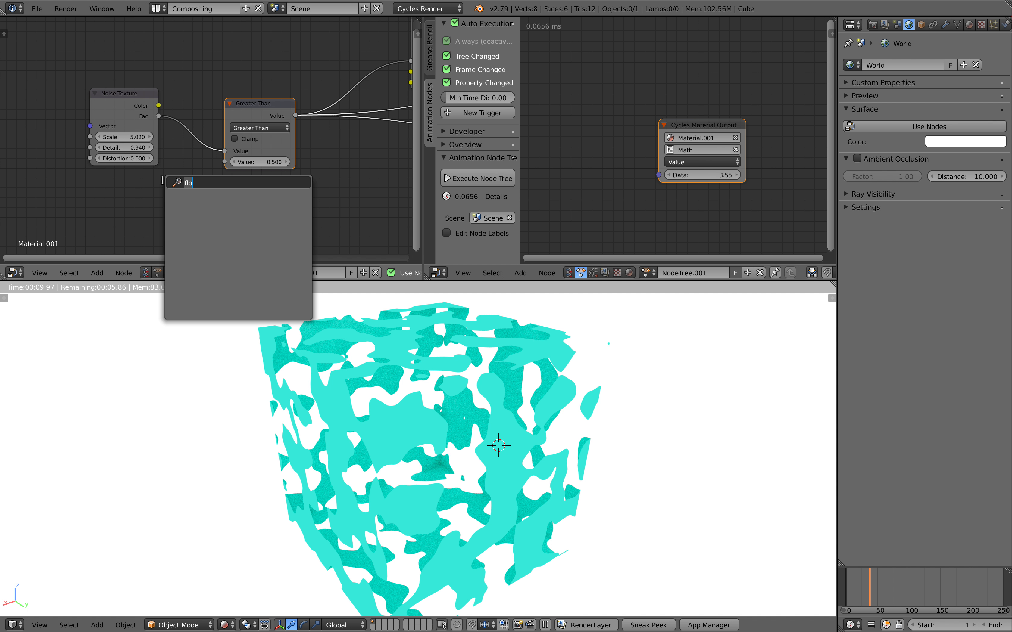
text(valu)
key(Return)
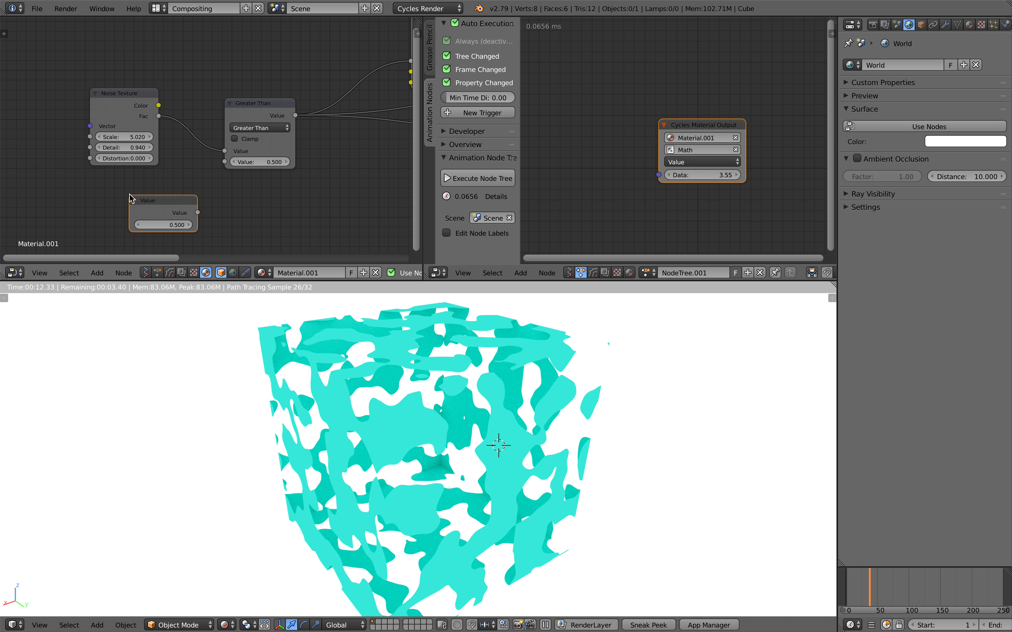
drag(198, 213, 224, 162)
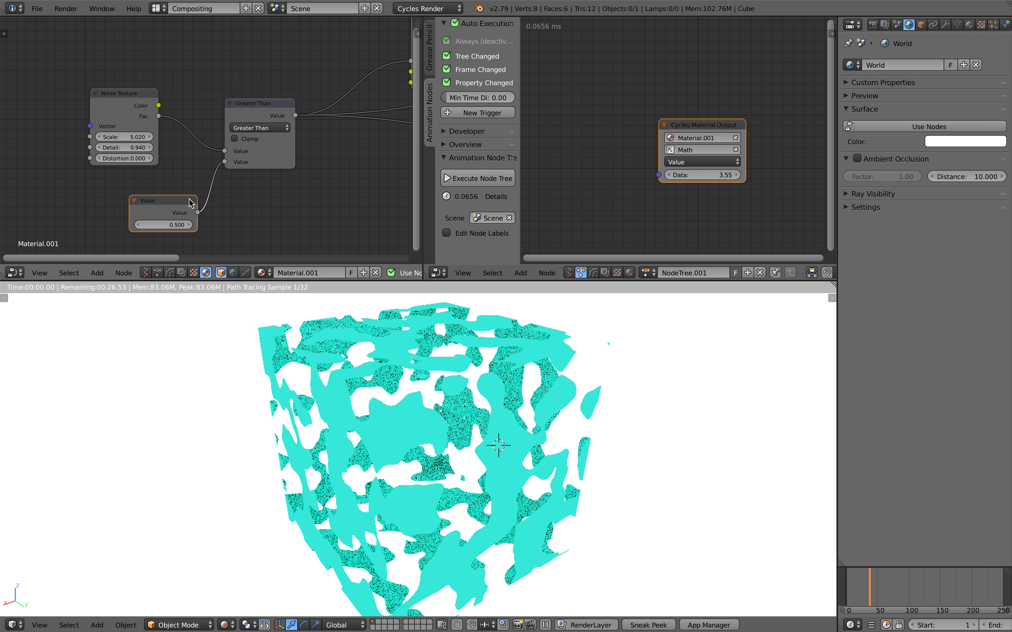
drag(182, 204, 175, 202)
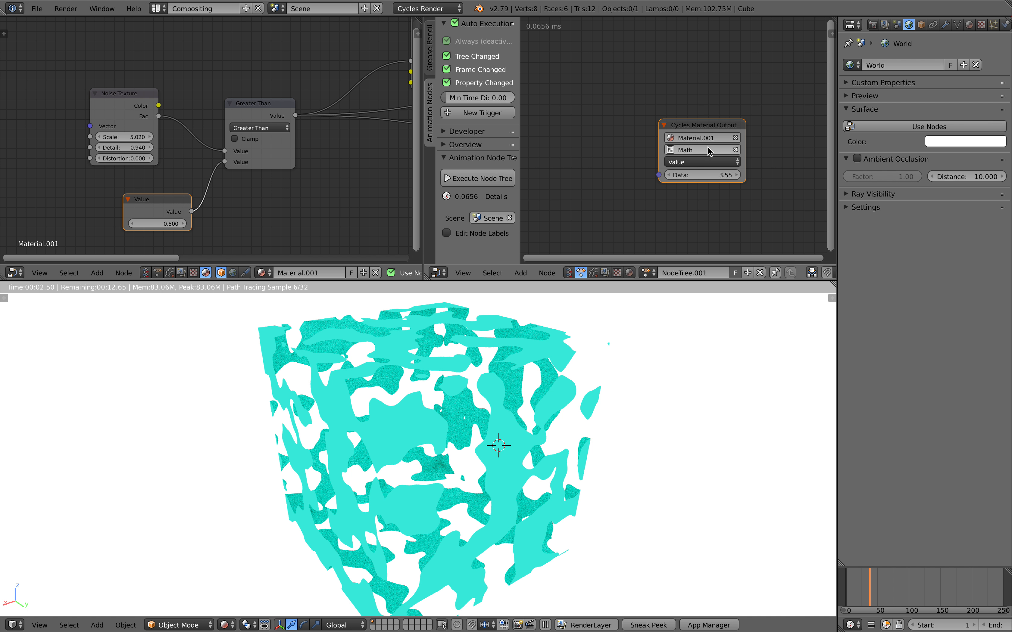
Step: Try the Value node as the target of the Cycles Material Output node
scroll(604, 143, up, 2)
scroll(604, 142, up, 1)
drag(158, 205, 155, 200)
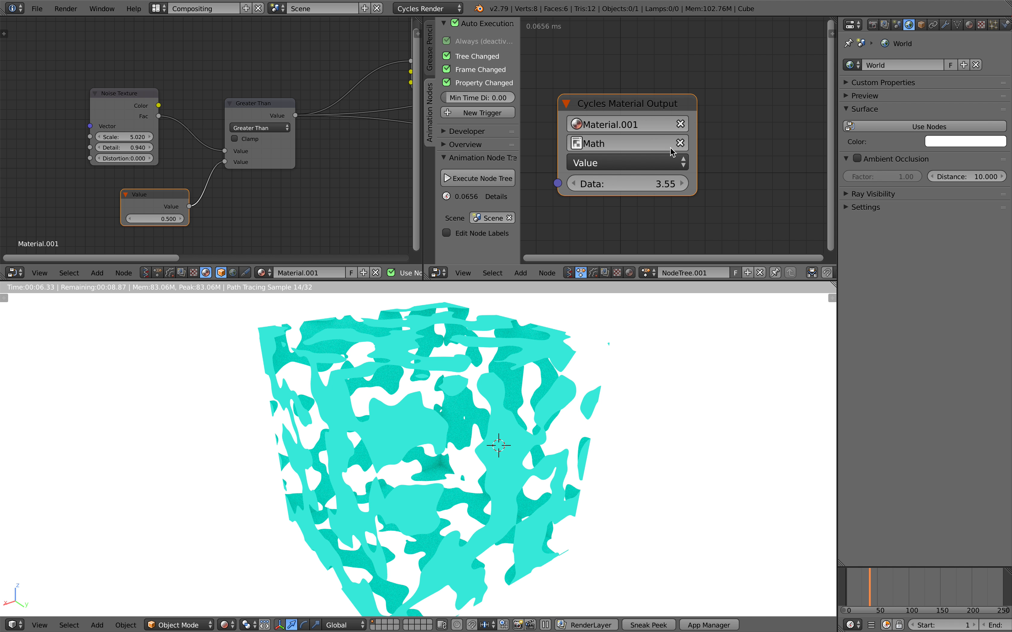
click(670, 152)
click(628, 321)
click(753, 164)
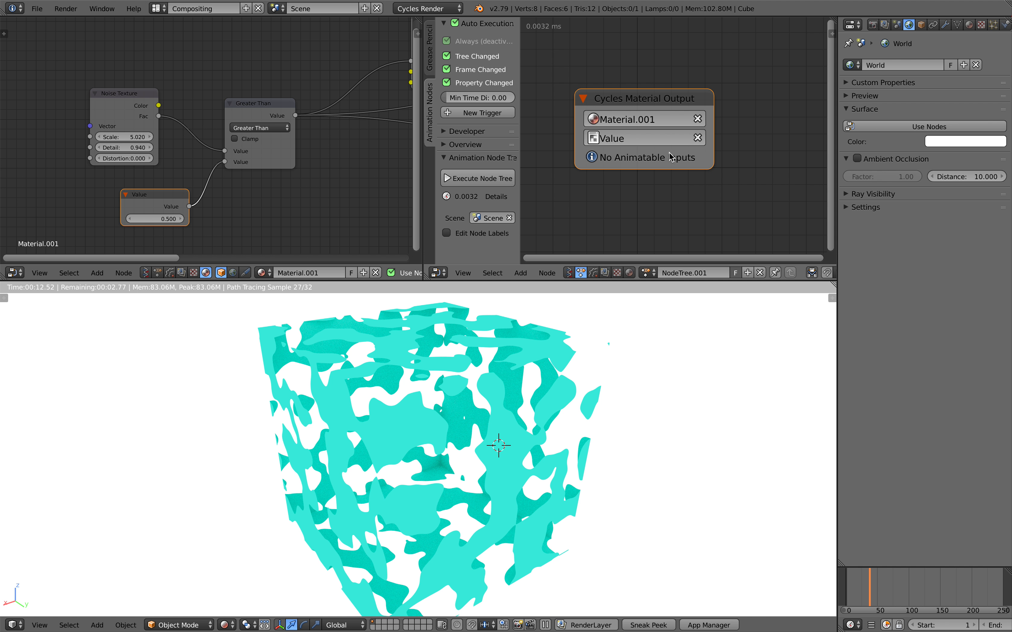
Step: Add a Combine XYZ node and link its Vector output to the Greater Than node's second Value input
middle_drag(262, 199, 276, 164)
key(shift+a)
click(260, 175)
text(vecto)
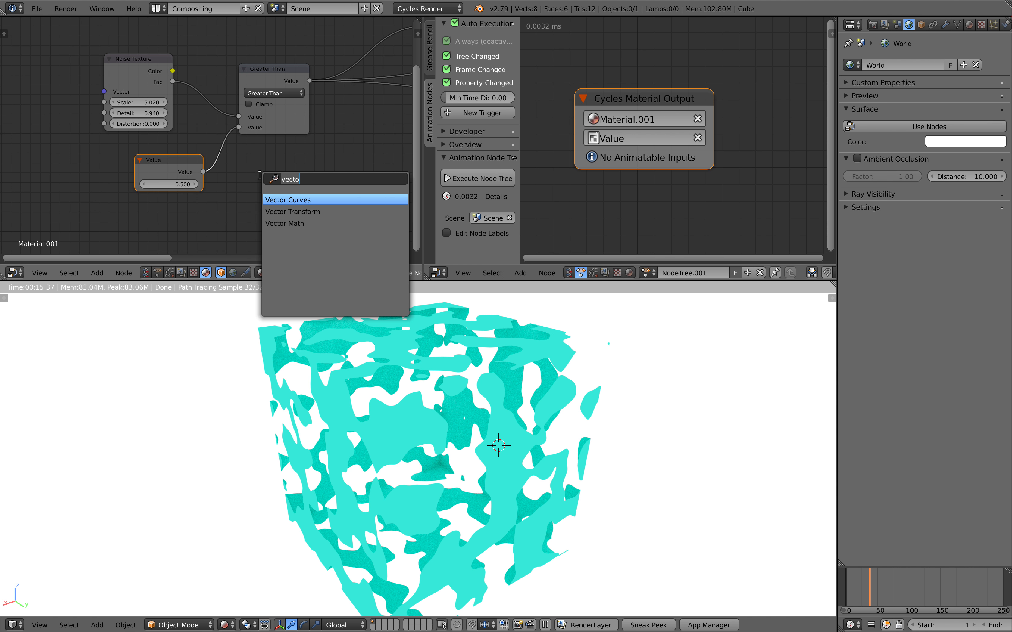
key(Down)
key(Down)
key(Return)
click(249, 200)
drag(288, 204, 238, 127)
Step: Set Combine XYZ to X 0.78, Y 0.36 and Z 0.18, and place it beside the Value node
drag(263, 211, 282, 212)
mouse_move(264, 224)
mouse_down()
mouse_move(282, 224)
mouse_move(271, 234)
mouse_up()
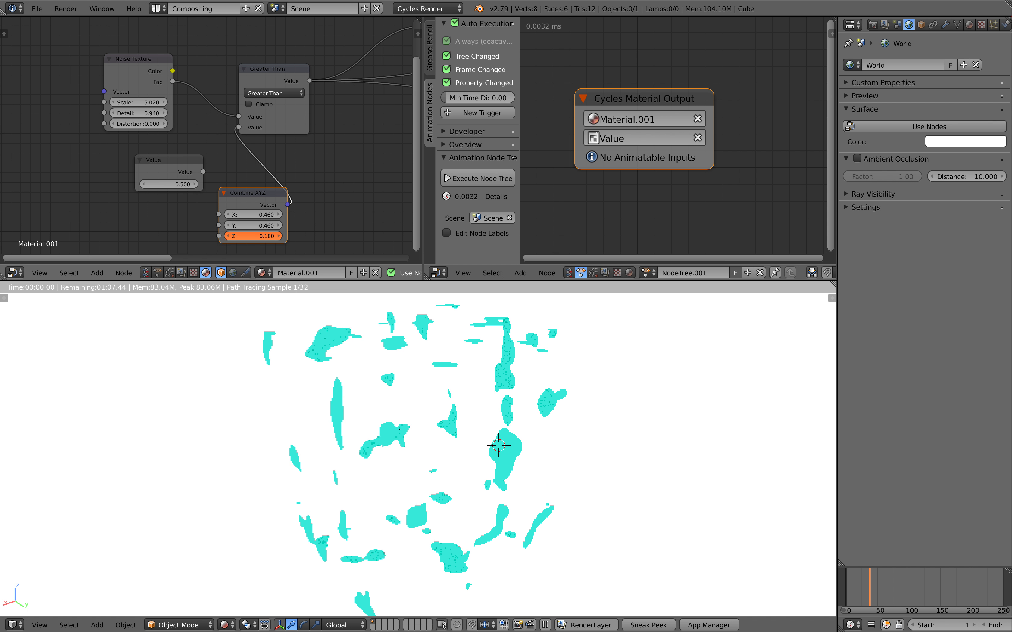
drag(176, 166, 140, 186)
drag(251, 214, 230, 172)
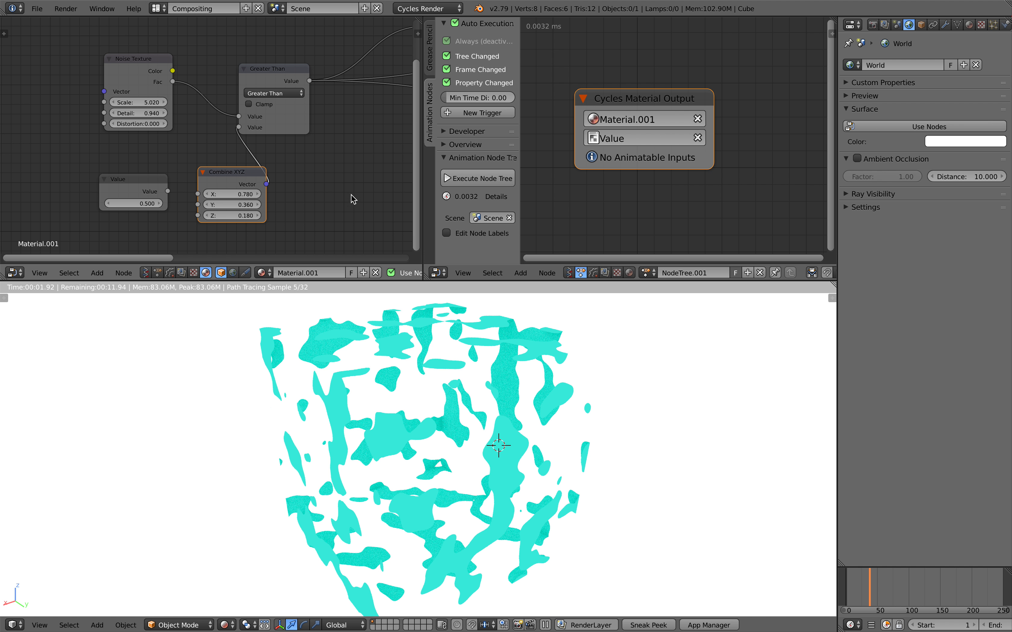
Step: Target the Combine XYZ node's X socket in the Cycles Material Output and save over the blend file
click(643, 138)
click(639, 160)
key(ctrl+s)
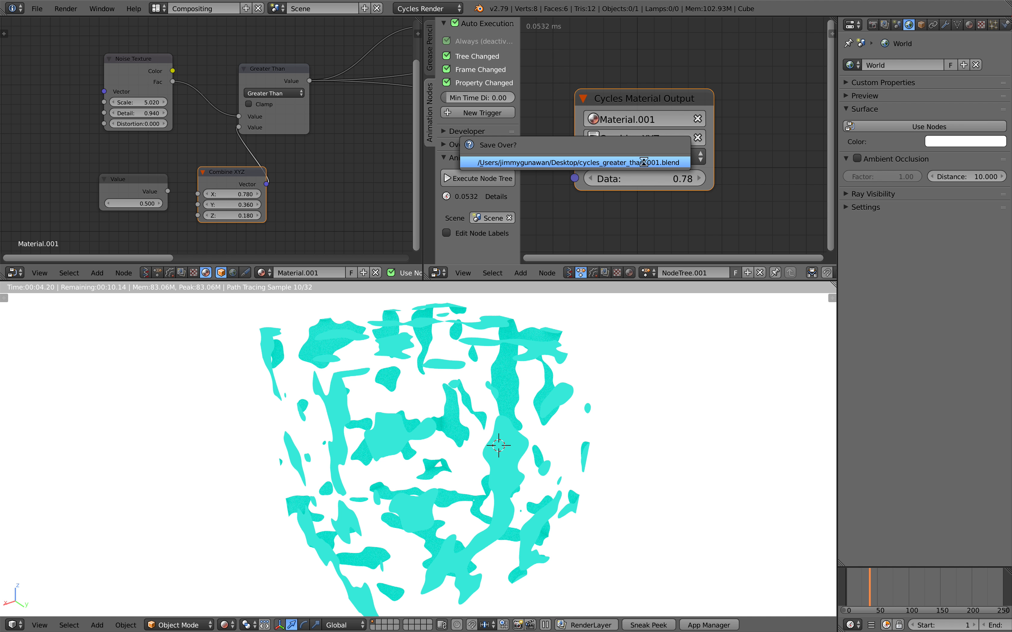
click(644, 162)
Step: Adjust the X socket's Data to 0.85 and then 0.79, and set all three Combine XYZ components to 1
middle_drag(645, 163, 692, 156)
drag(704, 176, 718, 175)
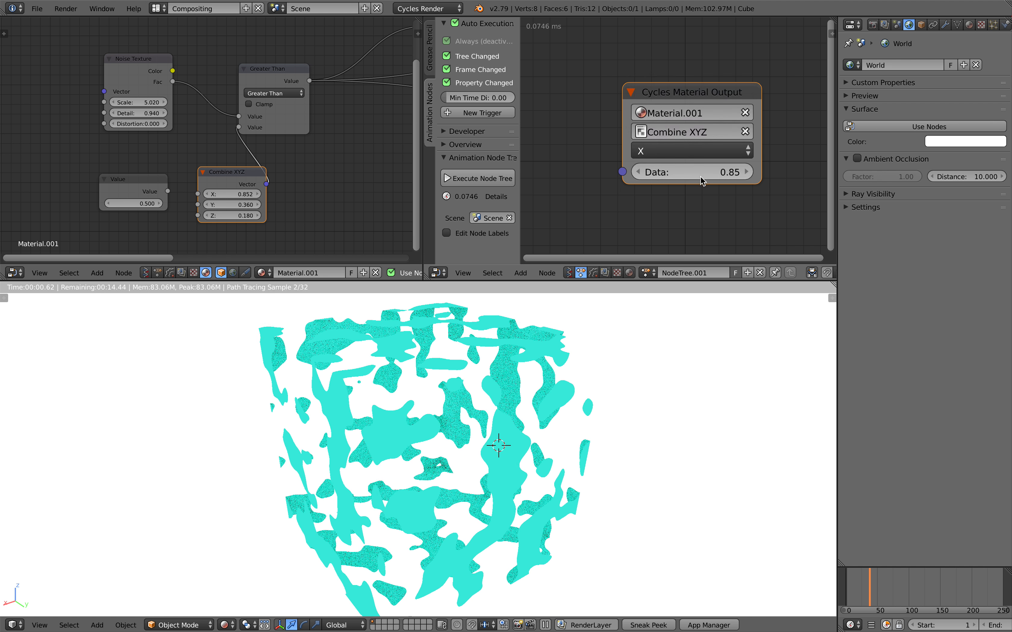
drag(255, 213, 255, 204)
text(1)
key(Return)
drag(697, 172, 712, 172)
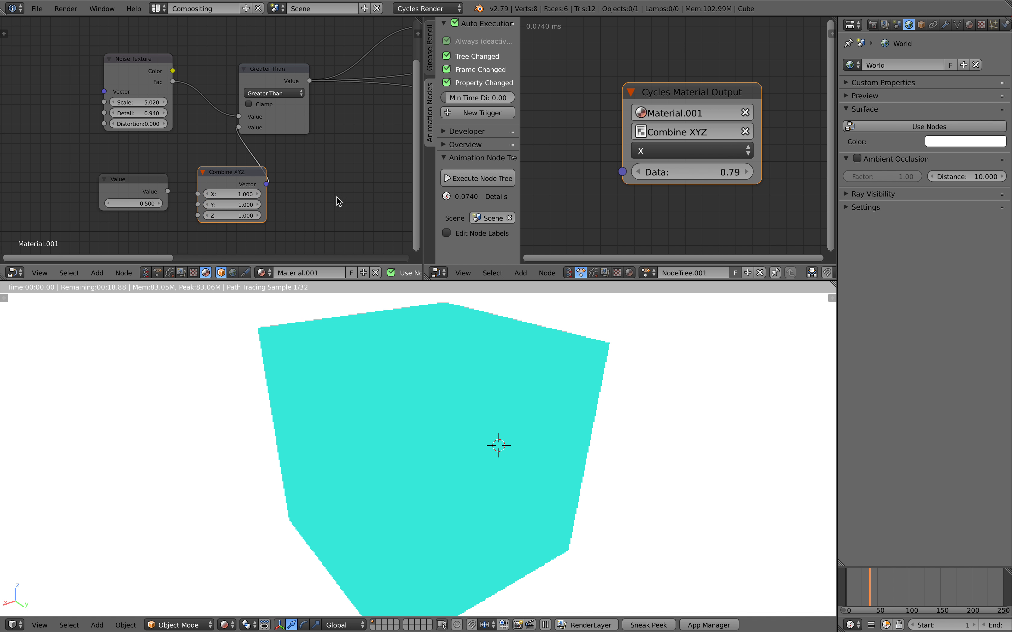
Step: Set all three Combine XYZ components to 0, and raise the X socket's Data in the Cycles Material Output to 1.75
click(700, 153)
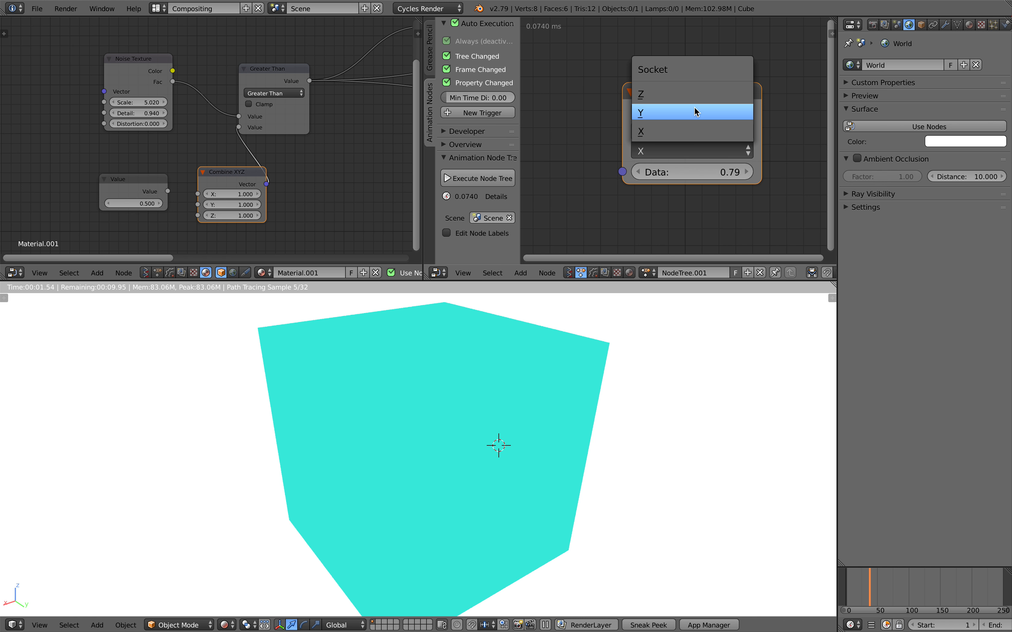
click(696, 135)
click(251, 204)
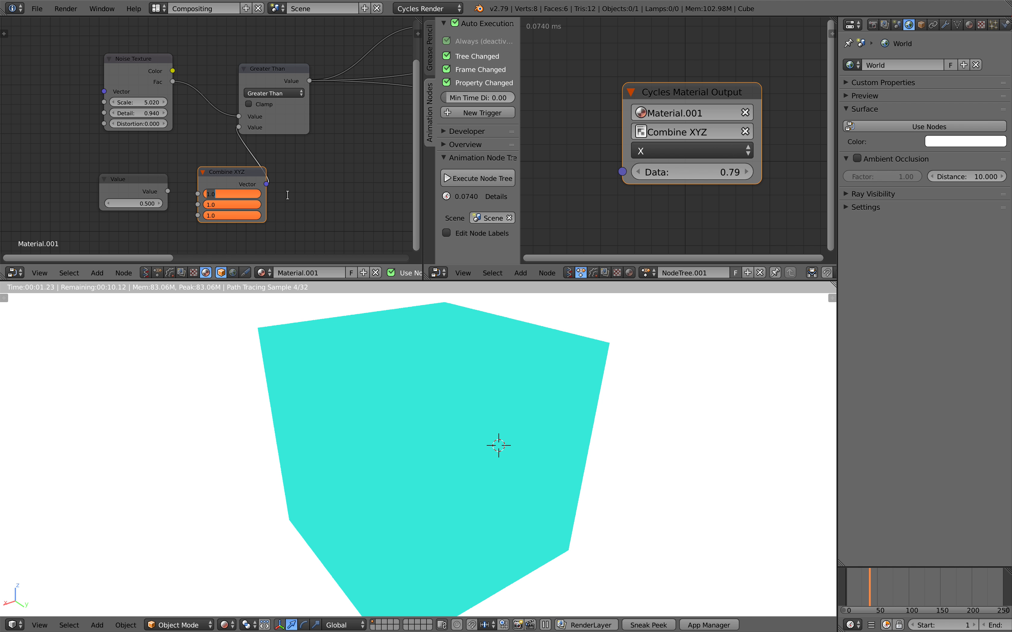
text(0)
key(Return)
drag(728, 173, 760, 173)
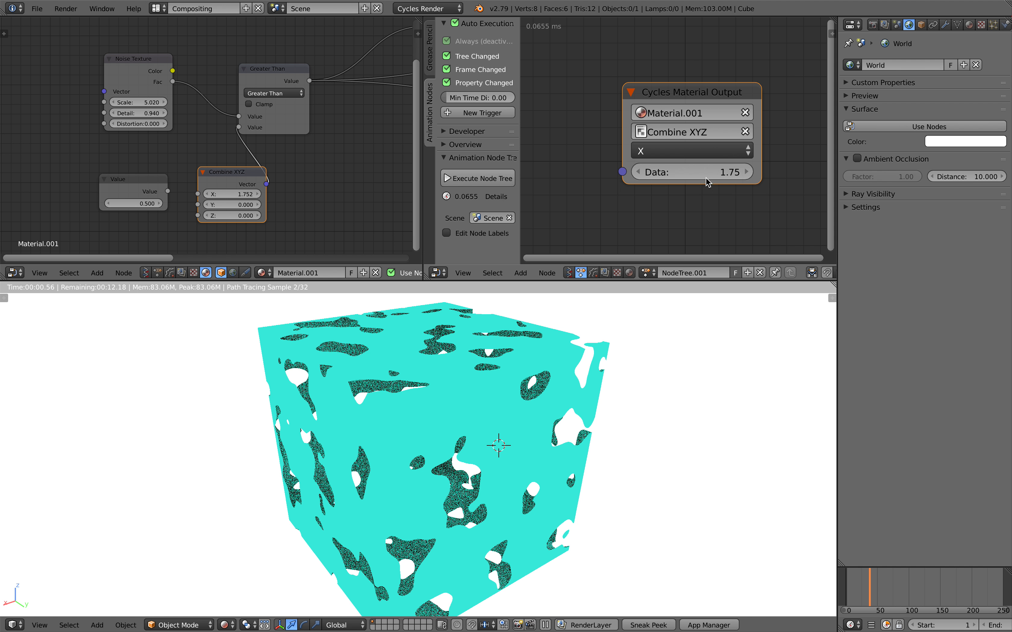
Step: Move the Combine XYZ node closer to the Value node, and lower the X socket's Data to 1.49
click(682, 139)
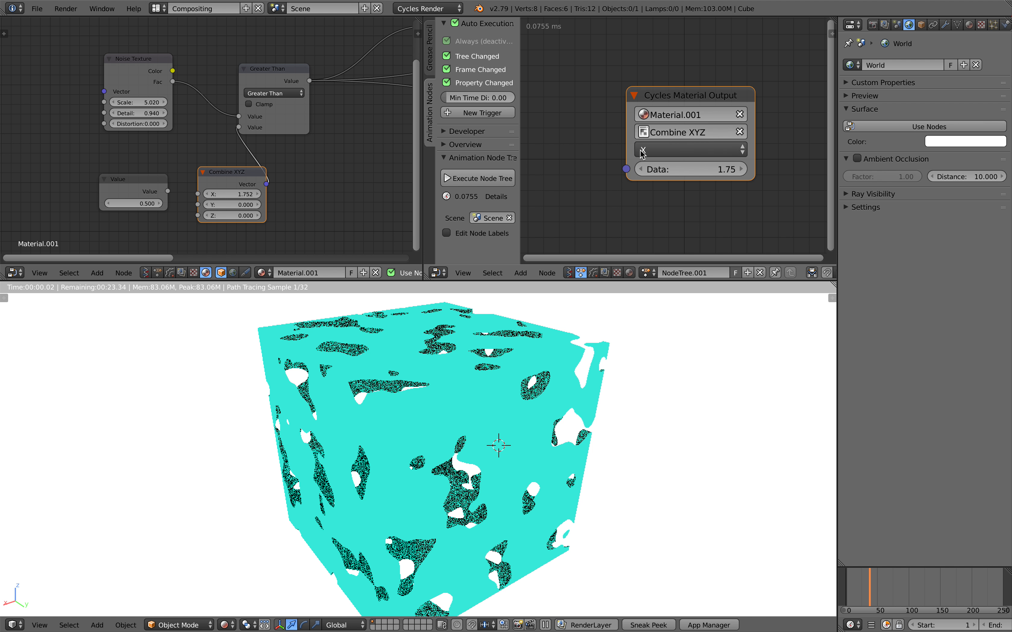
drag(235, 183, 215, 166)
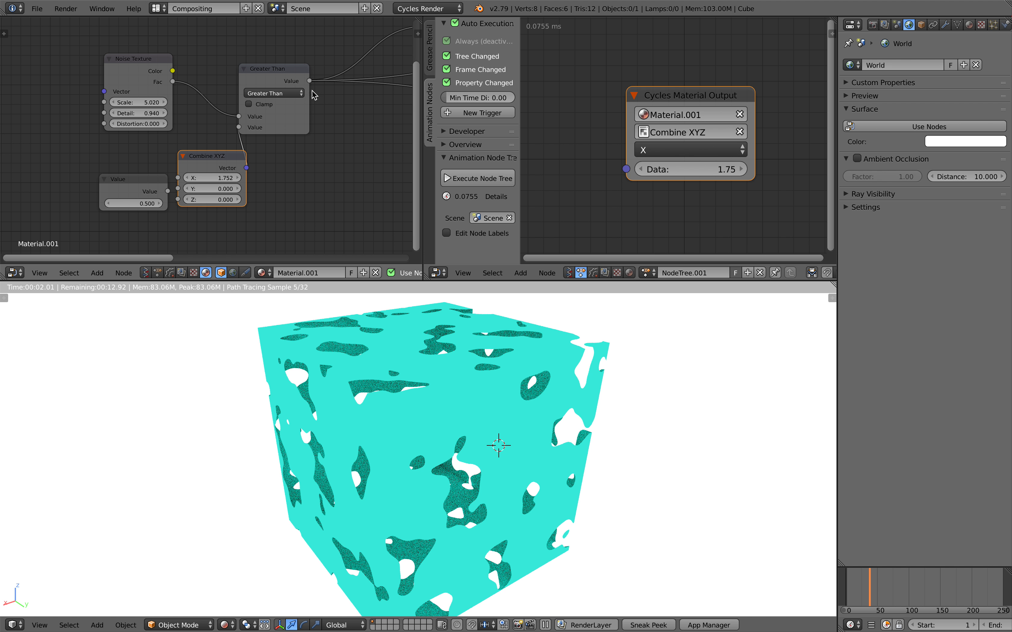
drag(679, 169, 668, 169)
middle_drag(650, 408, 581, 452)
scroll(581, 452, down, 2)
drag(668, 169, 667, 169)
middle_drag(576, 412, 543, 406)
key(ctrl+s)
click(543, 406)
middle_drag(647, 178, 652, 175)
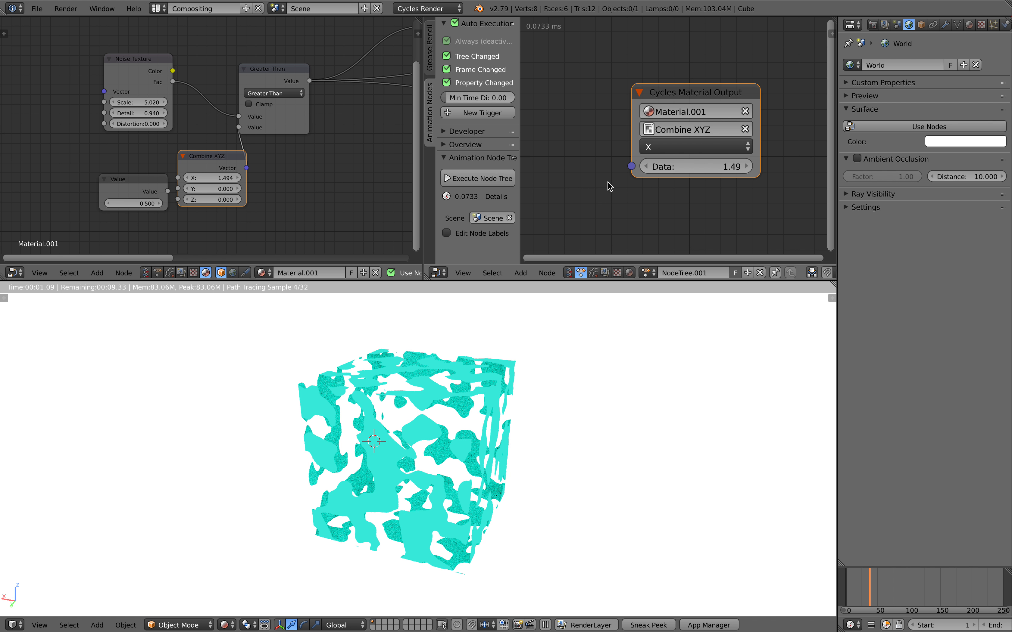
Step: Close the Animation Nodes editor by joining its area into the shader node editor, and save over the blend file
key(ctrl+s)
click(459, 23)
drag(431, 25, 602, 69)
scroll(335, 168, down, 1)
key(ctrl+s)
middle_drag(422, 145, 286, 188)
click(363, 167)
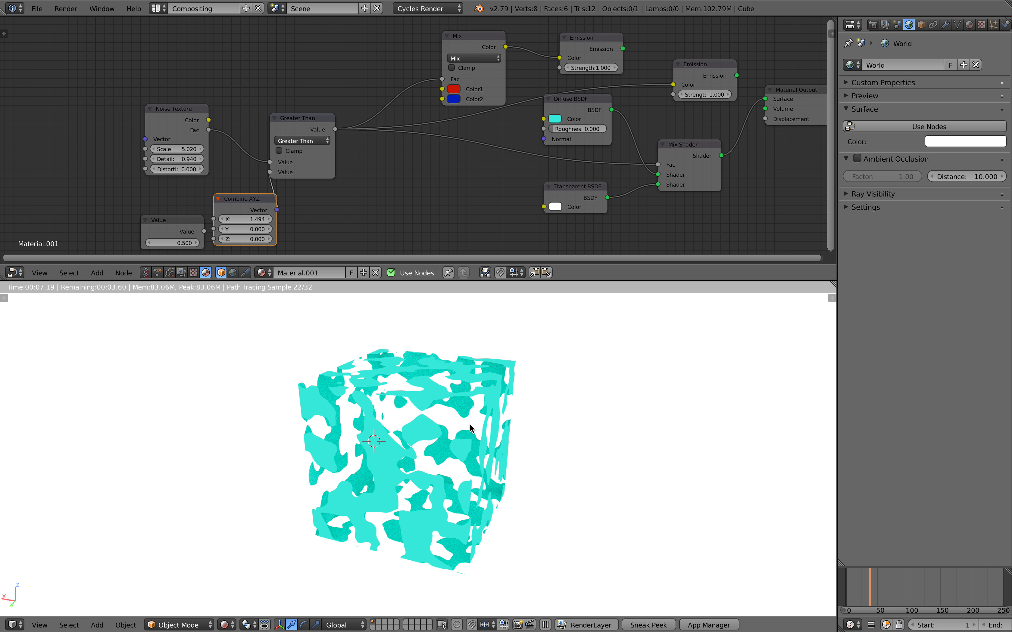
Step: Select the cube, switch the 3D viewport to Solid shading and save over the blend file
right_click(469, 420)
middle_drag(469, 420, 436, 413)
click(243, 625)
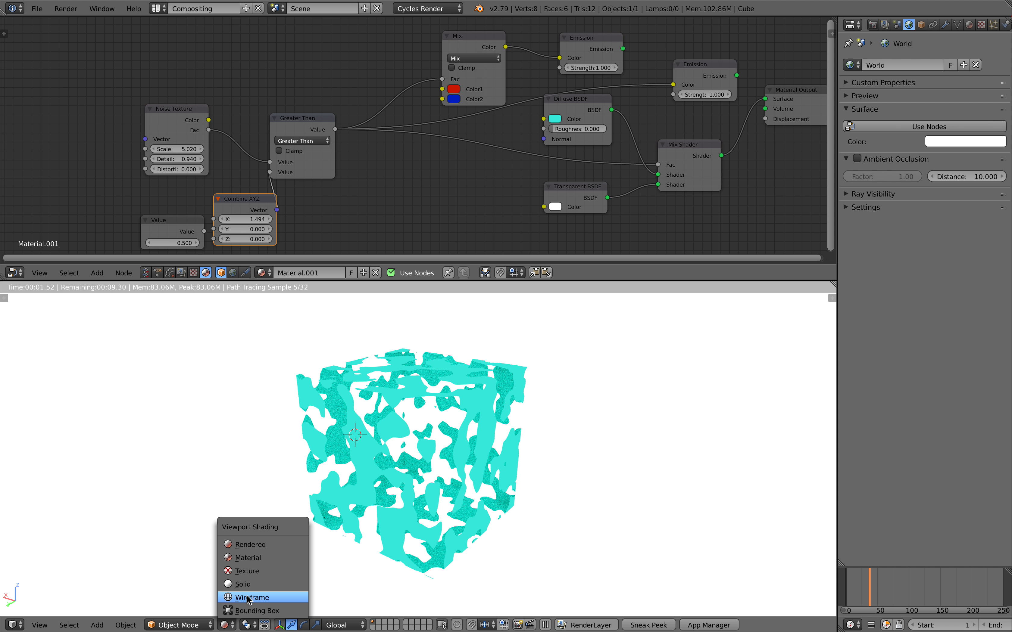
click(258, 582)
key(ctrl+s)
click(359, 426)
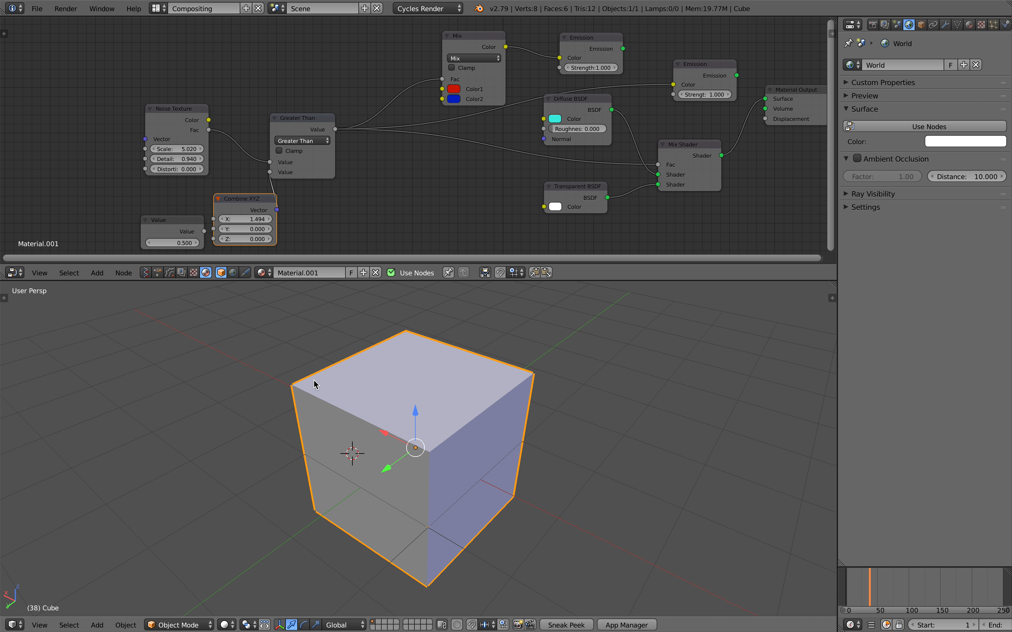
middle_drag(409, 504, 460, 423)
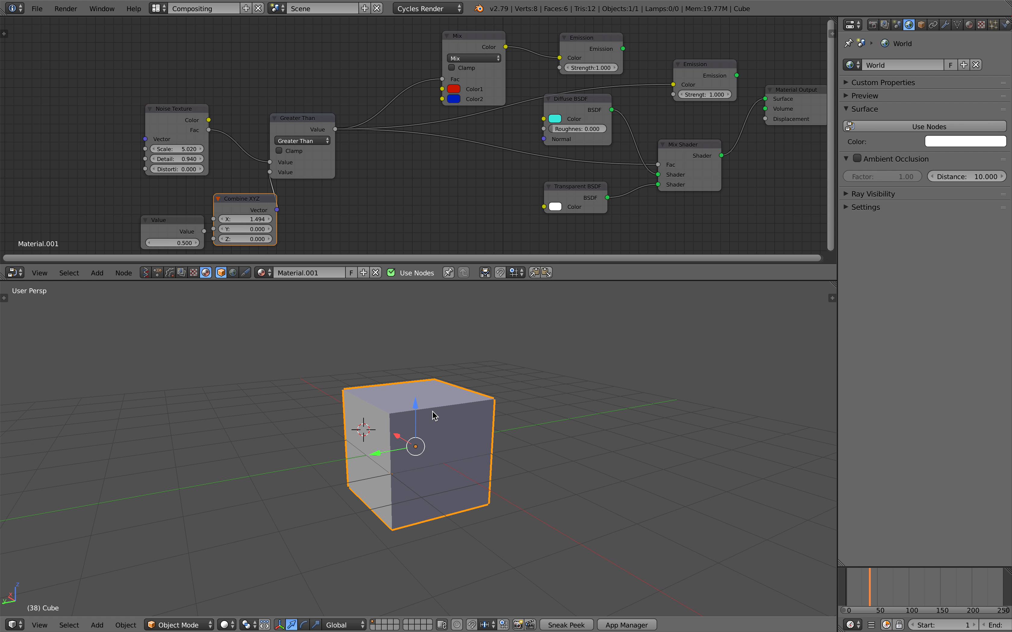
Step: Add a Solidify modifier to the cube and set its Thickness to 0.0166
click(945, 25)
click(905, 65)
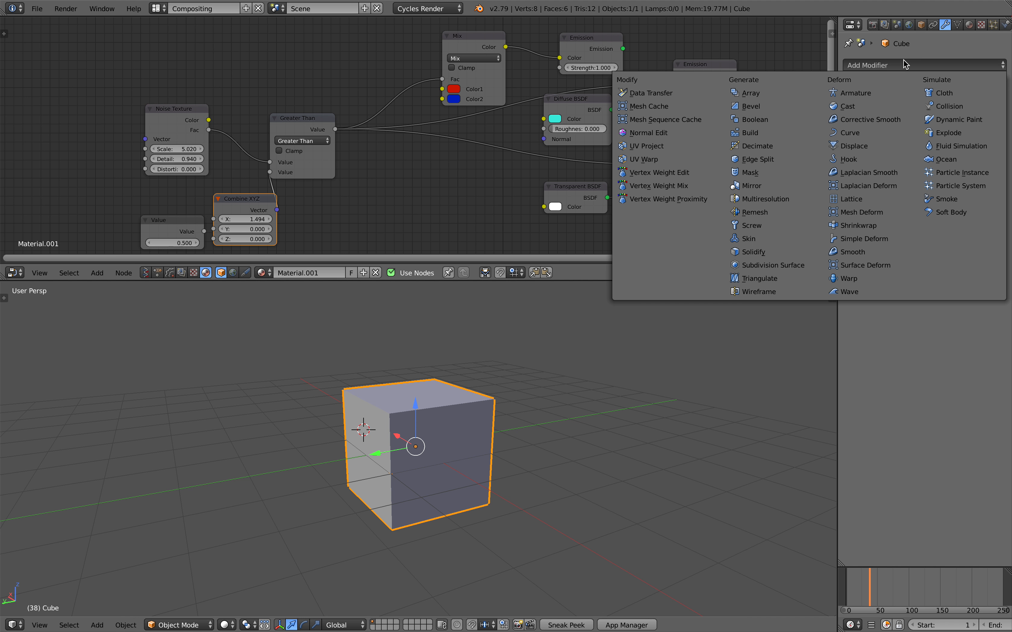
click(752, 252)
scroll(571, 379, up, 2)
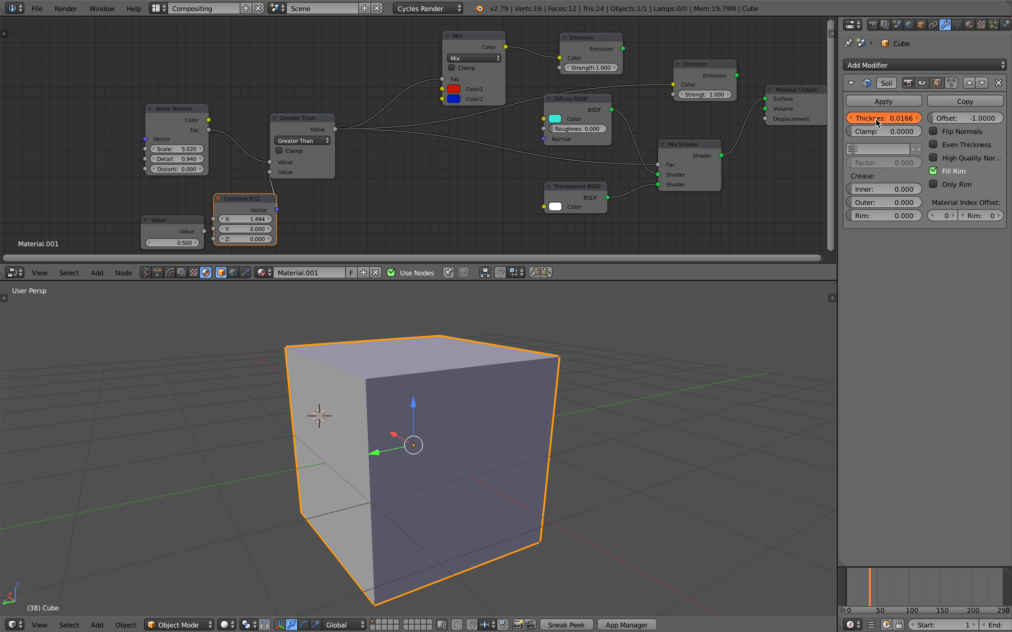
Step: Switch the viewport to Wireframe shading and increase the Solidify modifier's Thickness to 0.0606
click(226, 621)
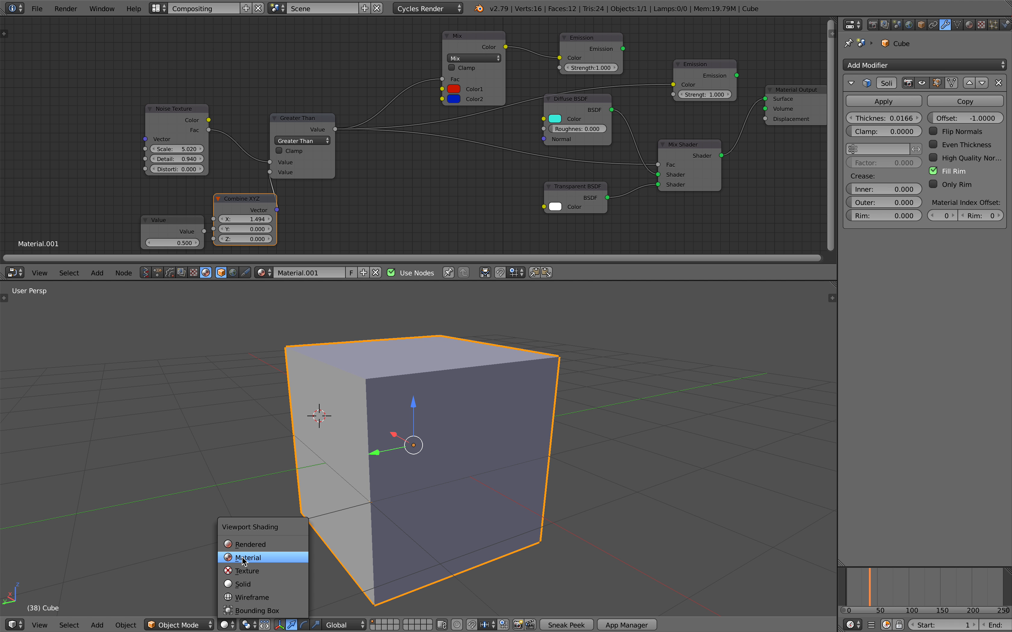
click(226, 625)
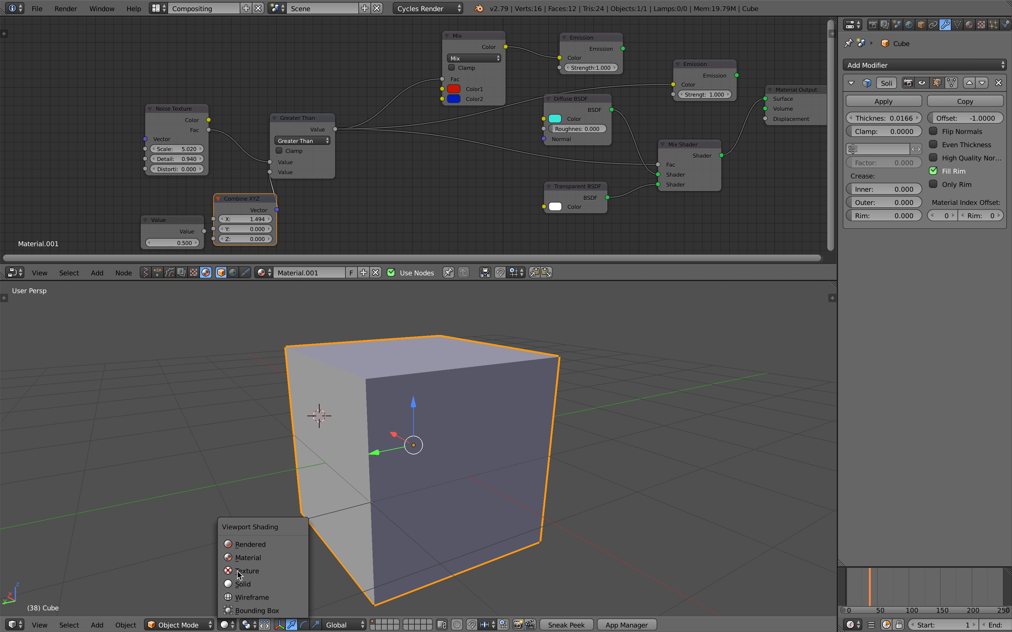
click(227, 624)
click(247, 598)
scroll(382, 472, up, 2)
drag(894, 118, 921, 118)
scroll(596, 343, down, 3)
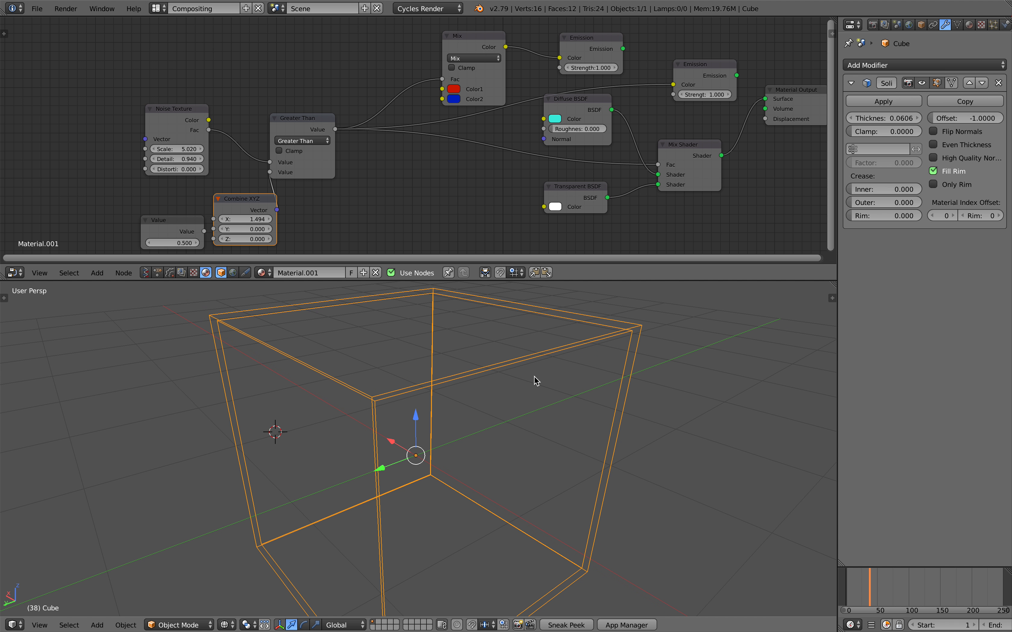
scroll(375, 505, down, 2)
middle_drag(376, 505, 368, 504)
middle_drag(419, 455, 451, 313)
scroll(451, 449, up, 3)
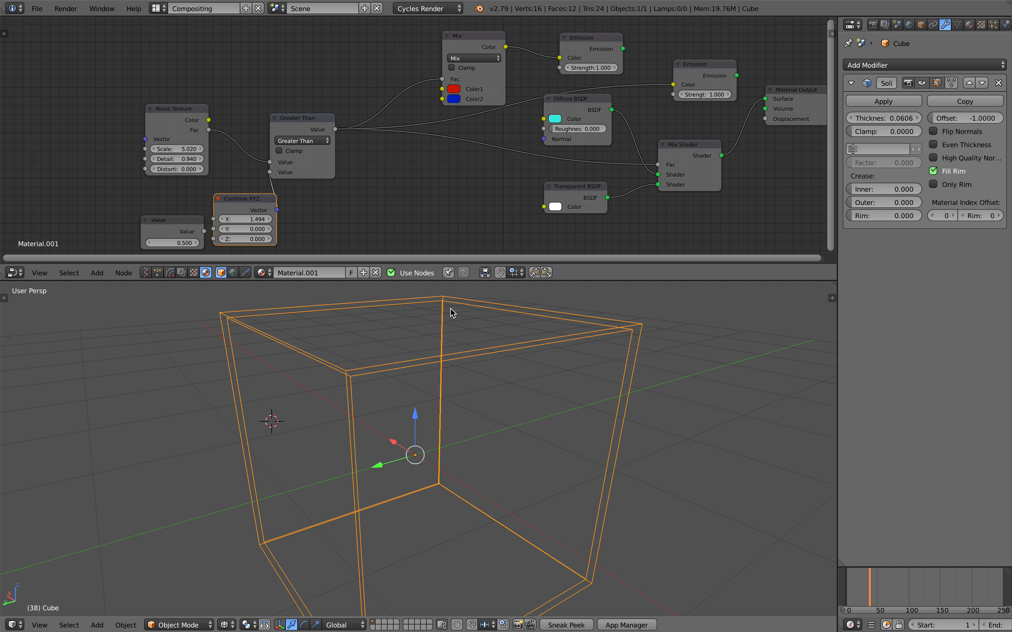
Step: Switch the viewport to Rendered shading to preview the thickened cube, and save over the blend file
click(225, 625)
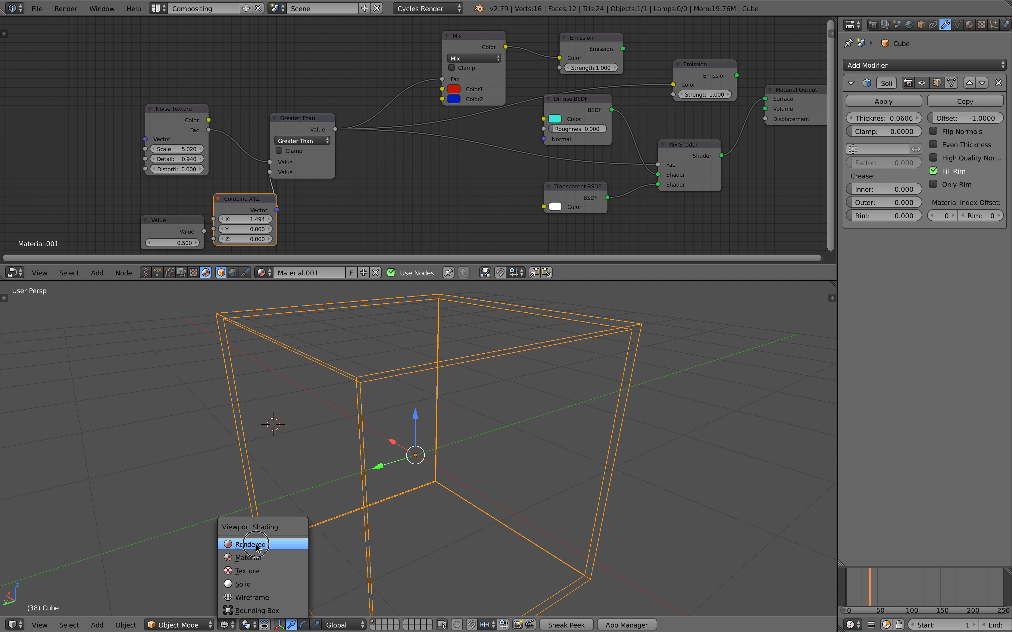
click(234, 545)
middle_drag(448, 431, 351, 371)
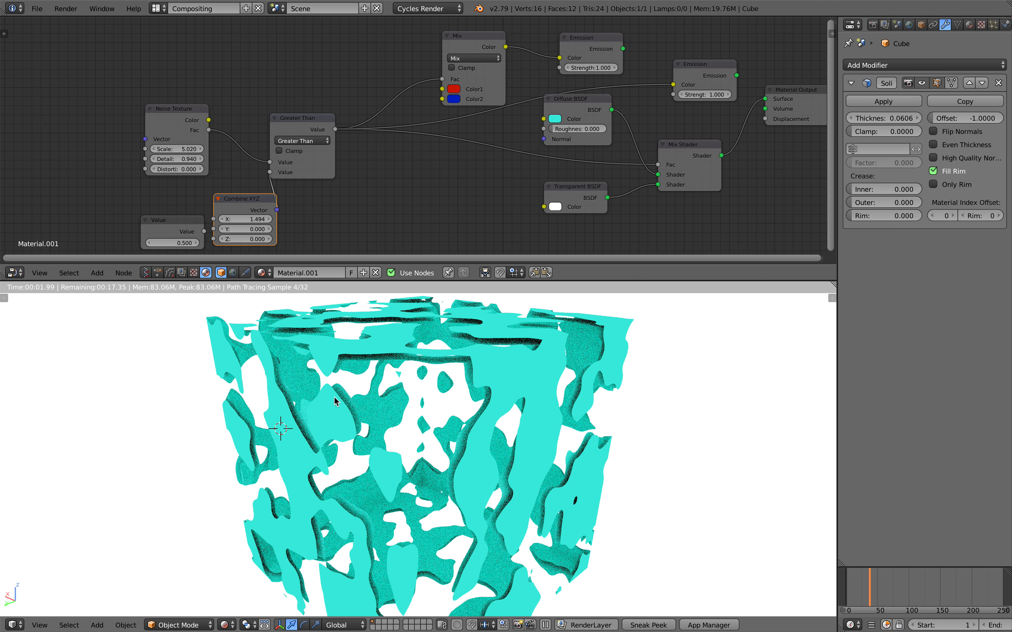
middle_drag(433, 405, 355, 356)
key(ctrl+s)
click(354, 357)
Step: Add a Geometry node, place it well to the left of the Noise Texture node and save over the blend file
middle_drag(261, 144, 370, 135)
scroll(307, 161, down, 2)
scroll(364, 122, up, 2)
scroll(370, 133, up, 2)
drag(322, 101, 308, 90)
key(shift+a)
click(198, 104)
text(map)
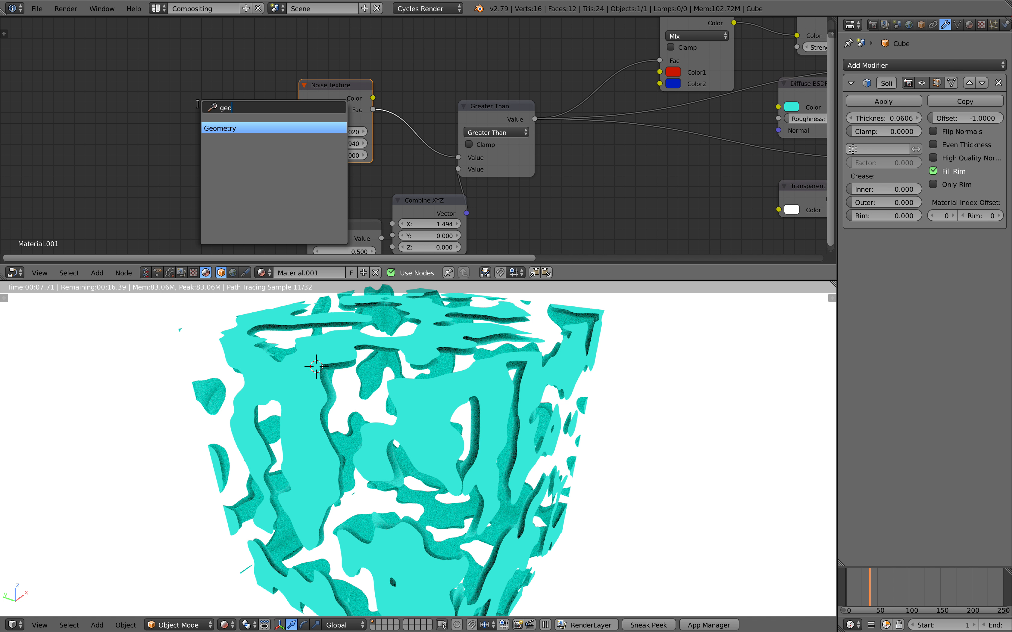
key(Return)
click(150, 97)
key(ctrl+s)
click(150, 97)
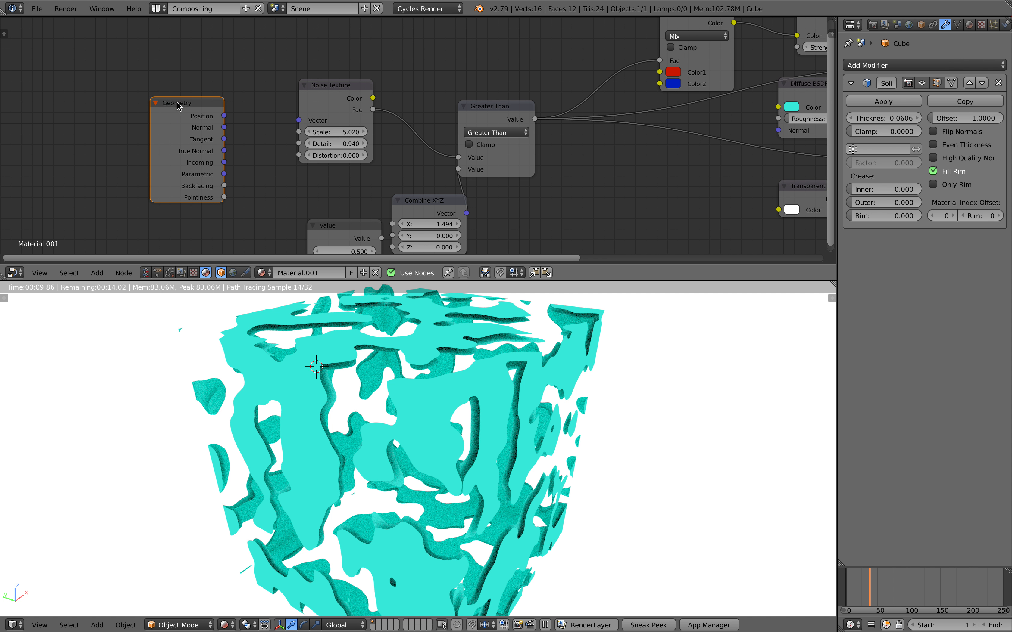
drag(176, 100, 84, 71)
Step: Add a Texture Coordinate node between the Geometry and Noise Texture nodes, and save over the blend file
key(shift+a)
click(172, 103)
text(tex)
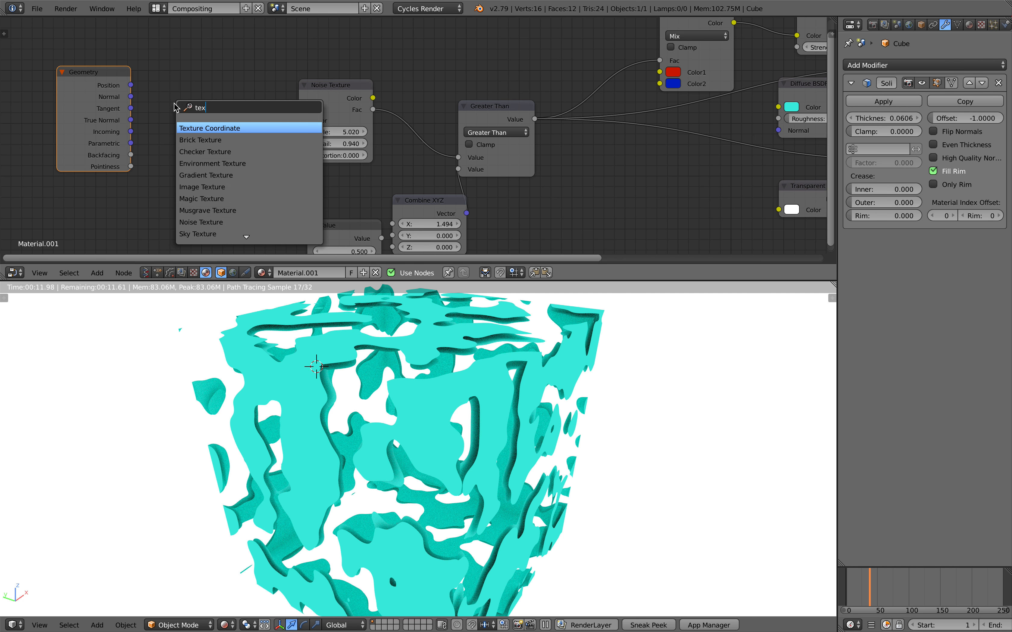
key(Return)
click(174, 107)
key(ctrl+s)
click(174, 108)
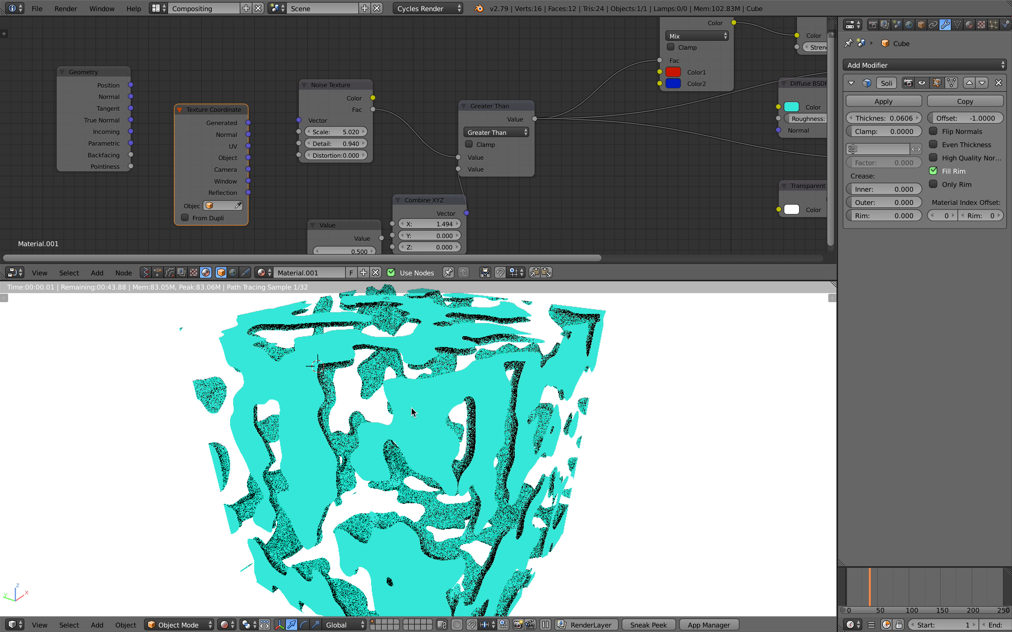
Step: Try the Texture Coordinate's Generated output on the Noise Texture's Vector input, and replace it with the Object output
drag(249, 122, 298, 120)
drag(248, 157, 298, 122)
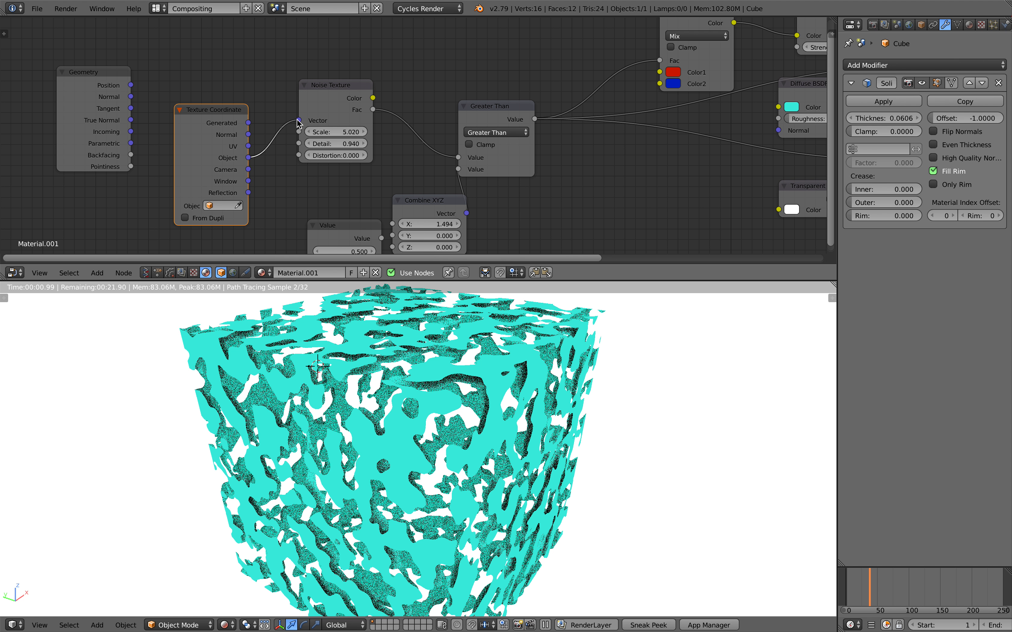
middle_drag(557, 434, 527, 441)
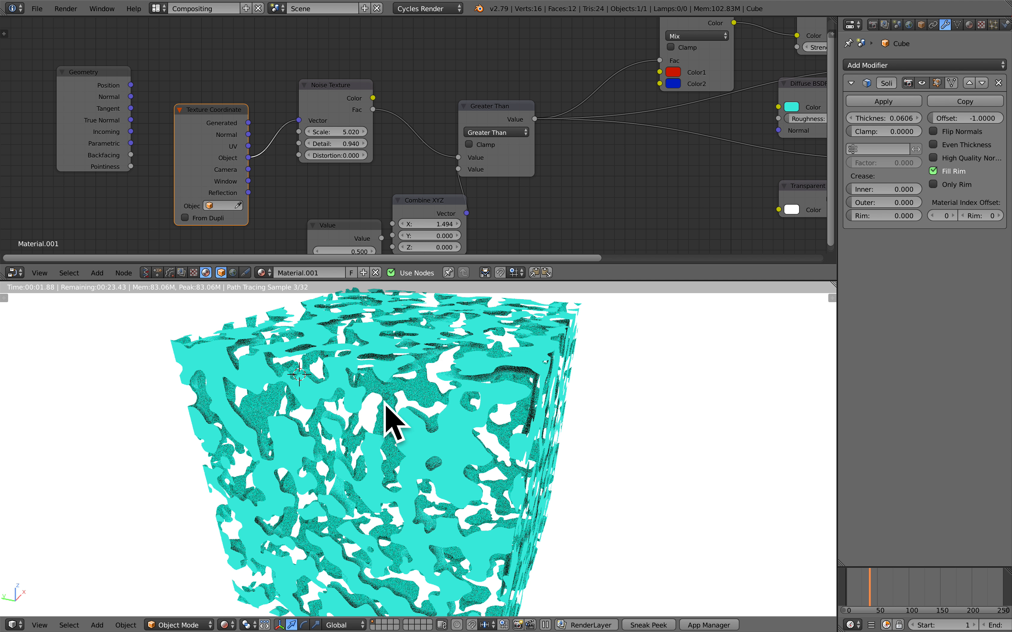
middle_drag(383, 404, 374, 364)
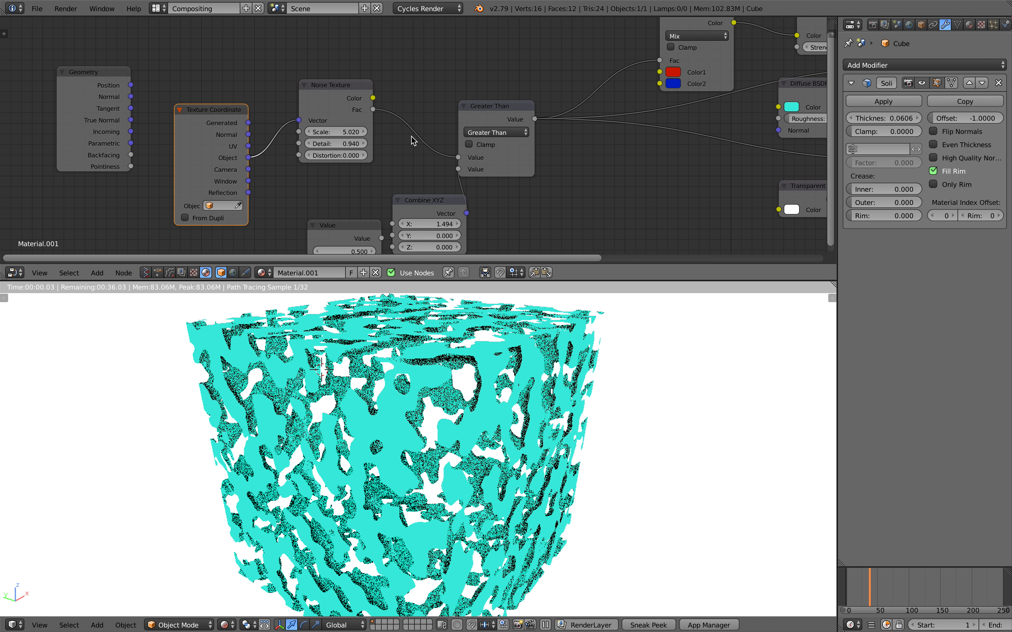
Step: Switch the viewport back to Solid shading and save over the blend file
scroll(413, 141, down, 2)
ctrl+scroll(458, 140, down, 3)
click(225, 625)
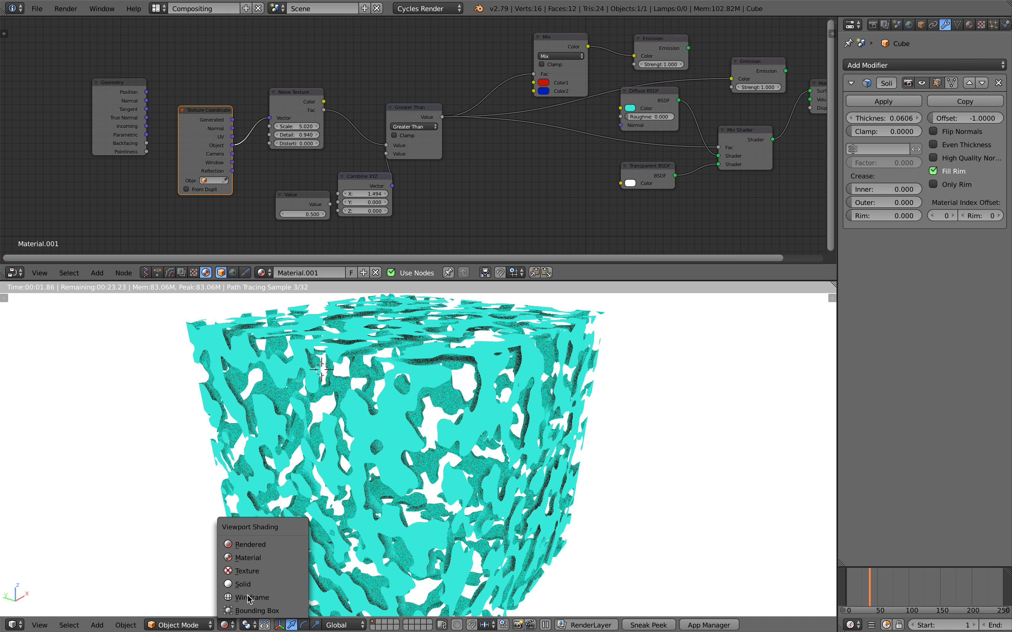
click(242, 584)
key(ctrl+s)
click(462, 485)
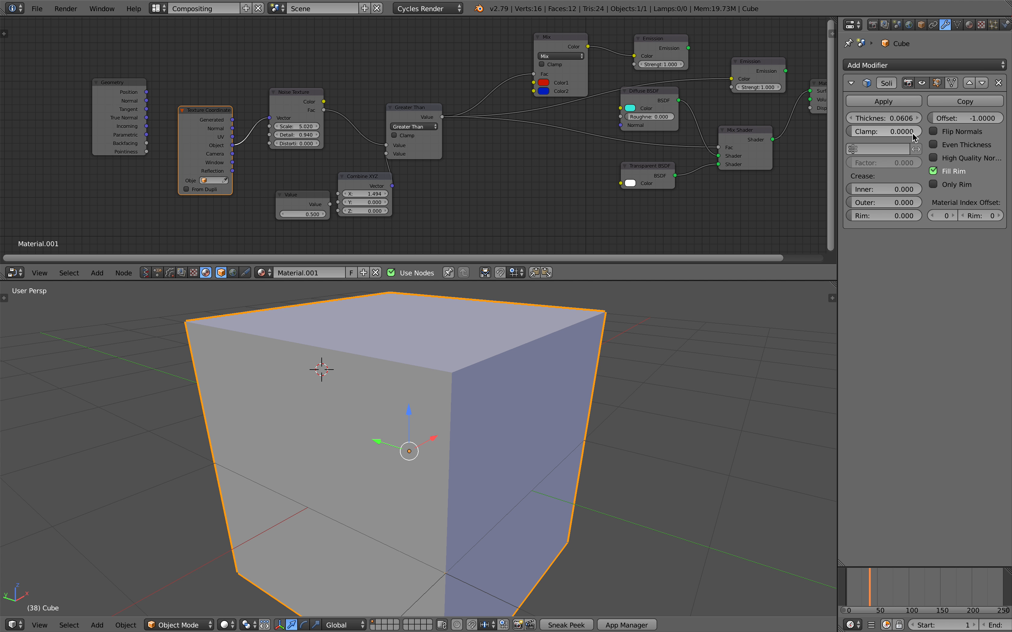
Step: Add a second Solidify modifier to the cube and switch the viewport to Wireframe shading
click(904, 68)
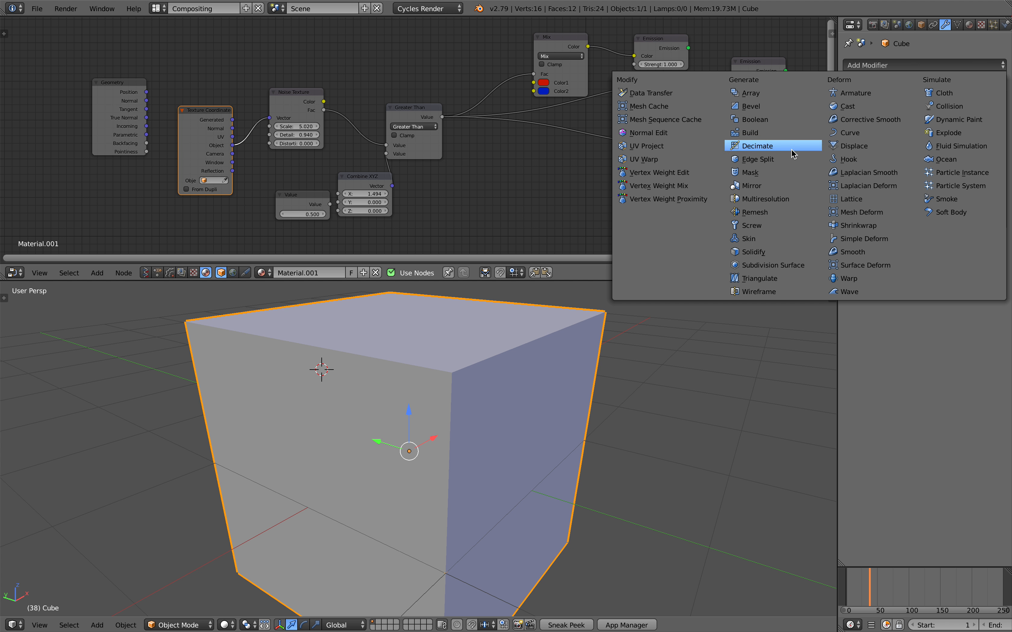
click(775, 252)
click(205, 625)
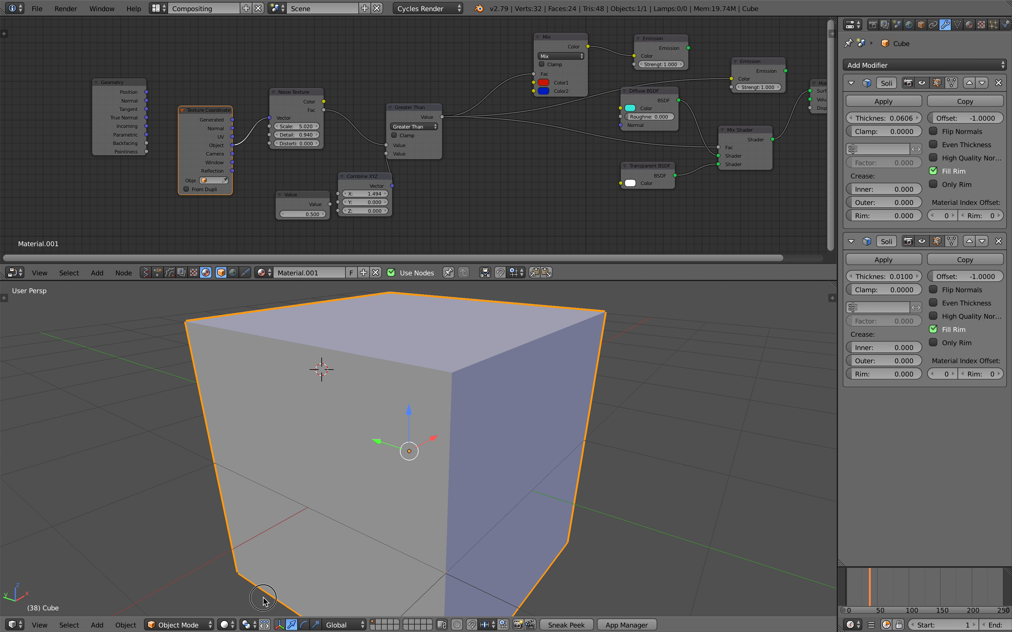
click(227, 625)
click(251, 596)
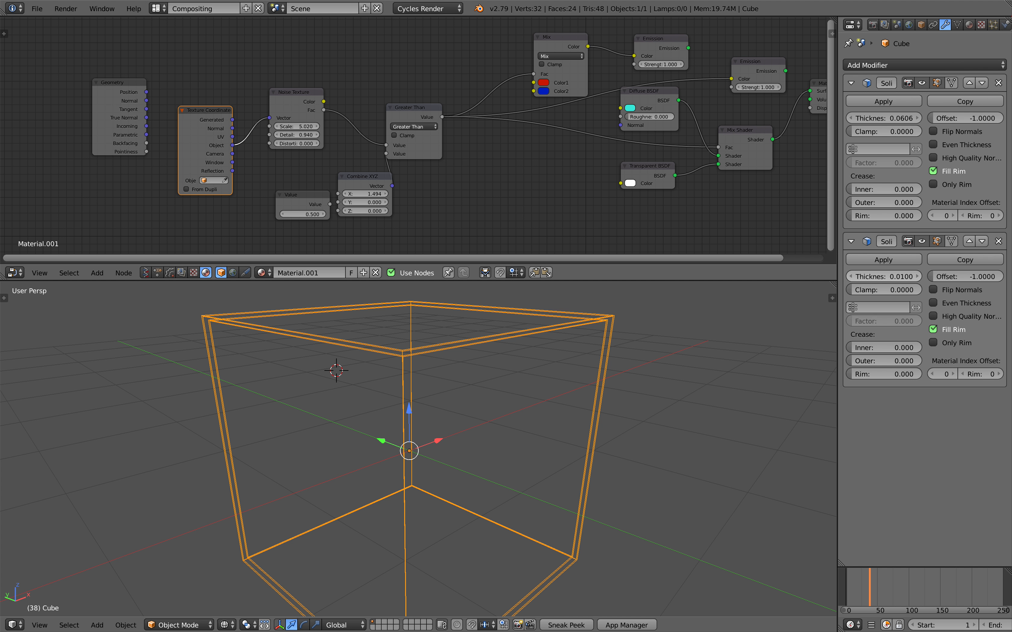
Step: Set the second Solidify modifier's Thickness to 0.11 and save over the blend file
drag(882, 277, 914, 277)
scroll(616, 355, up, 5)
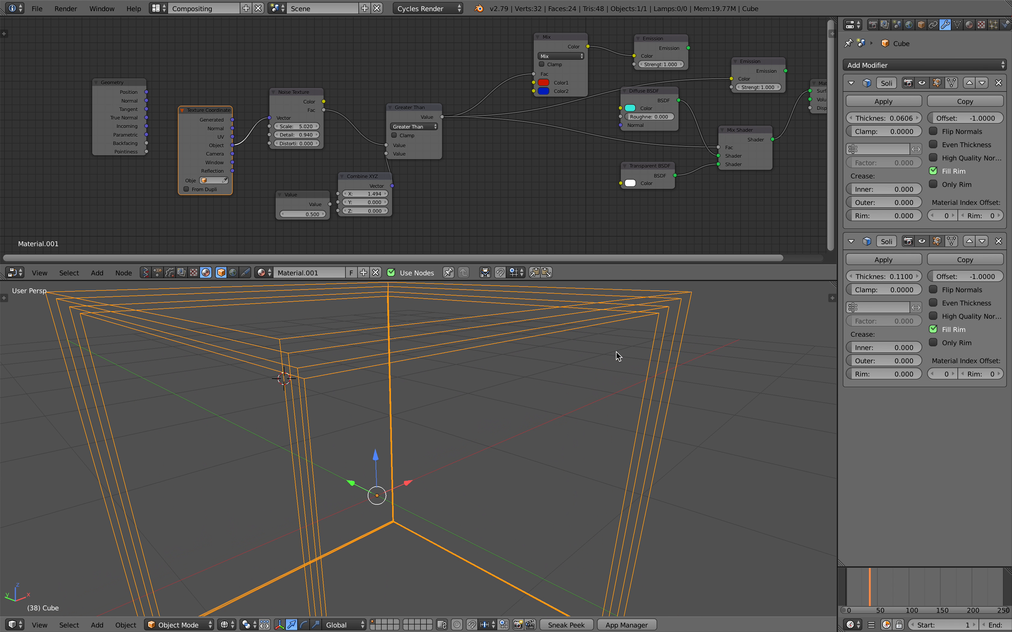
scroll(702, 295, down, 2)
key(space)
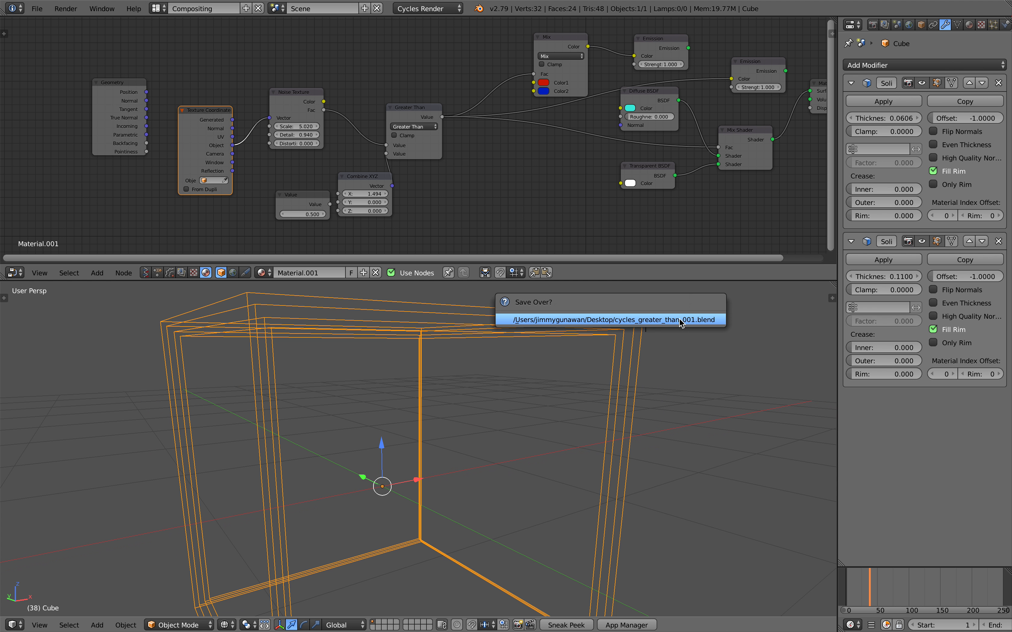
click(911, 65)
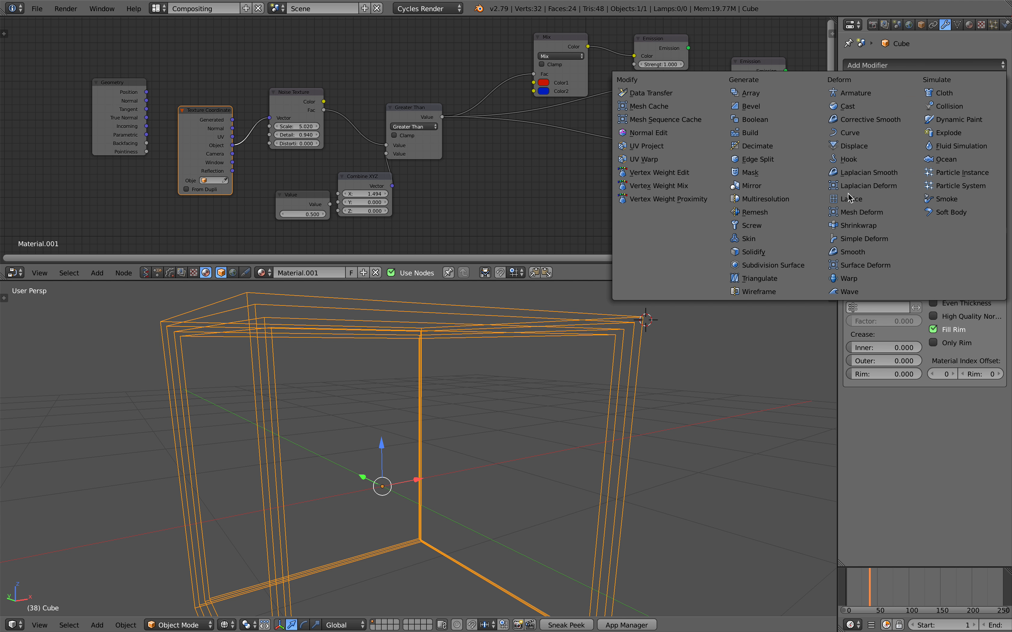
click(794, 252)
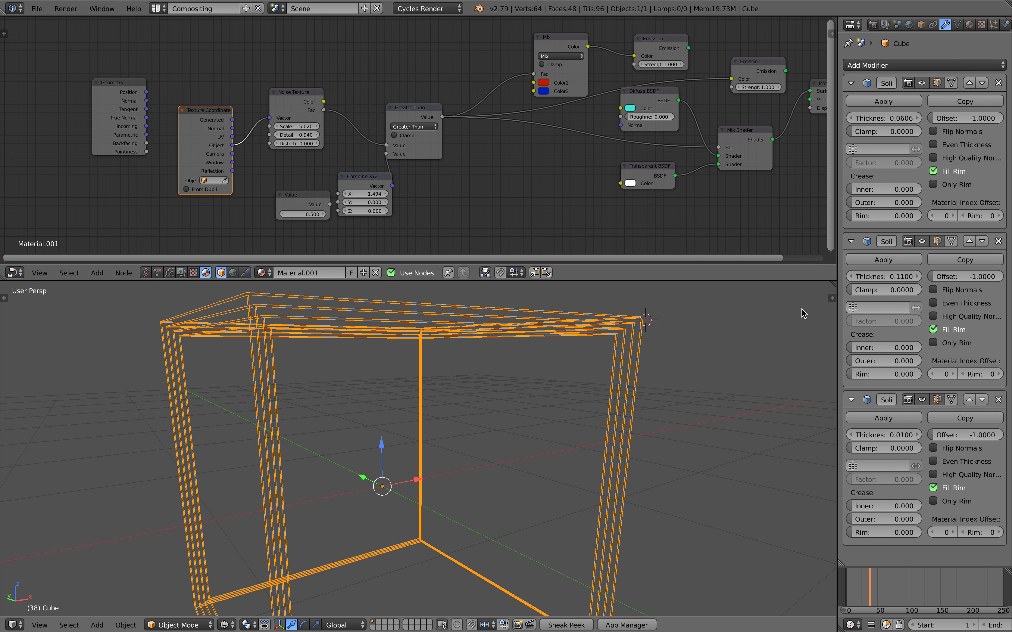
click(999, 400)
Step: Remove the cube's extra third Solidify modifier and switch the viewport to Rendered shading
scroll(635, 423, down, 3)
click(242, 625)
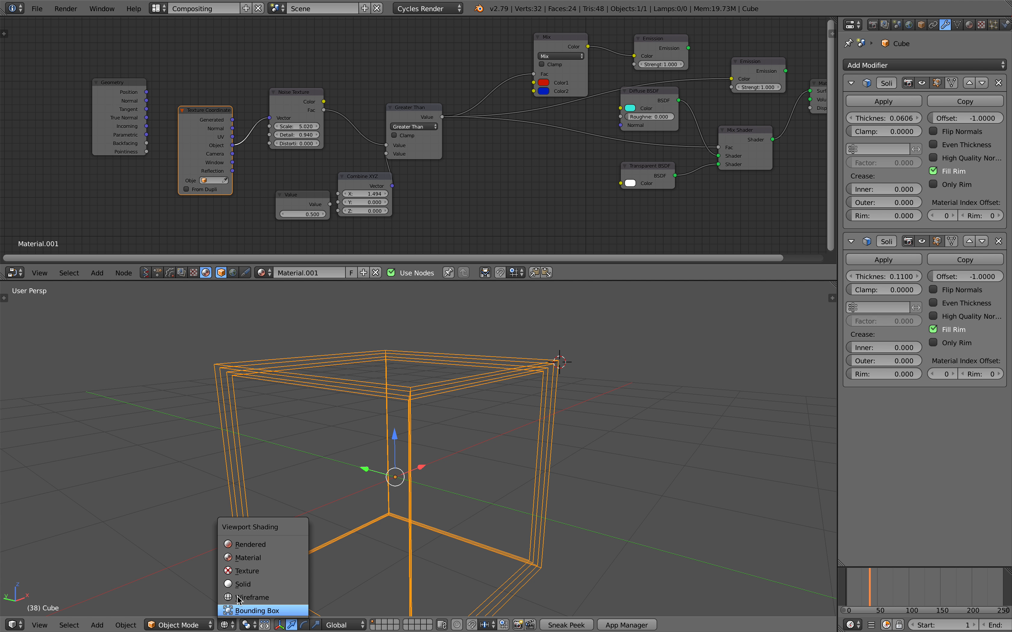
click(241, 544)
scroll(438, 430, up, 2)
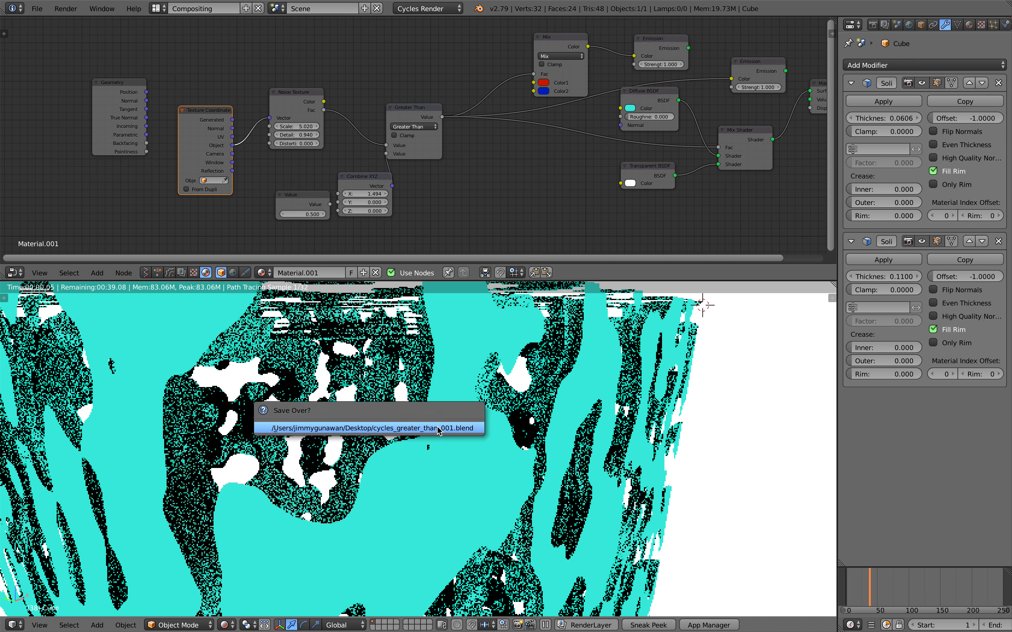
scroll(438, 429, down, 2)
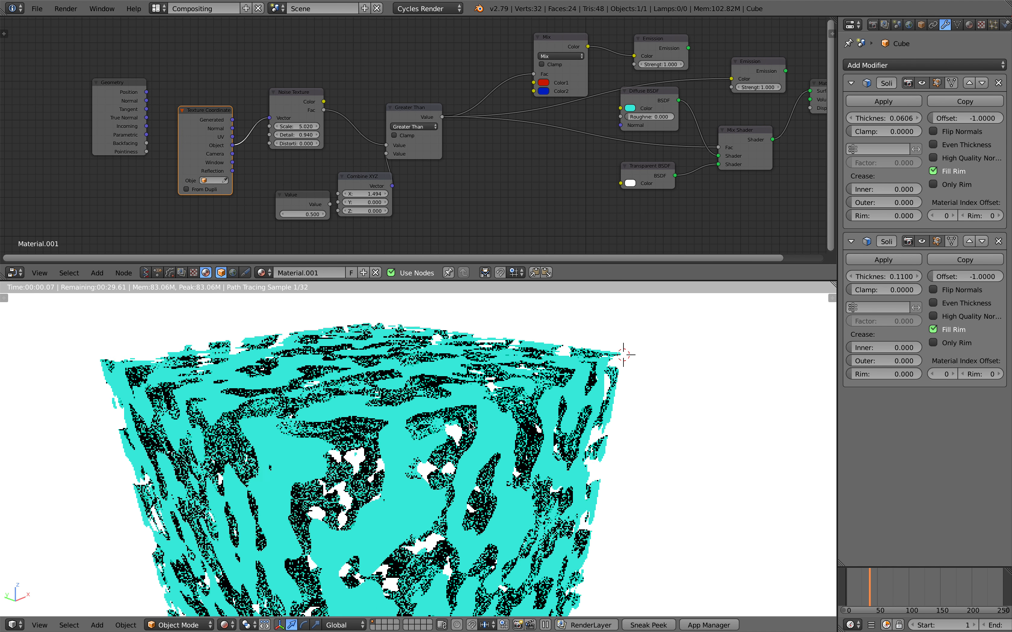
Step: Inspect the rendered cube's masked surface from several angles and save over the blend file
middle_drag(552, 402, 553, 392)
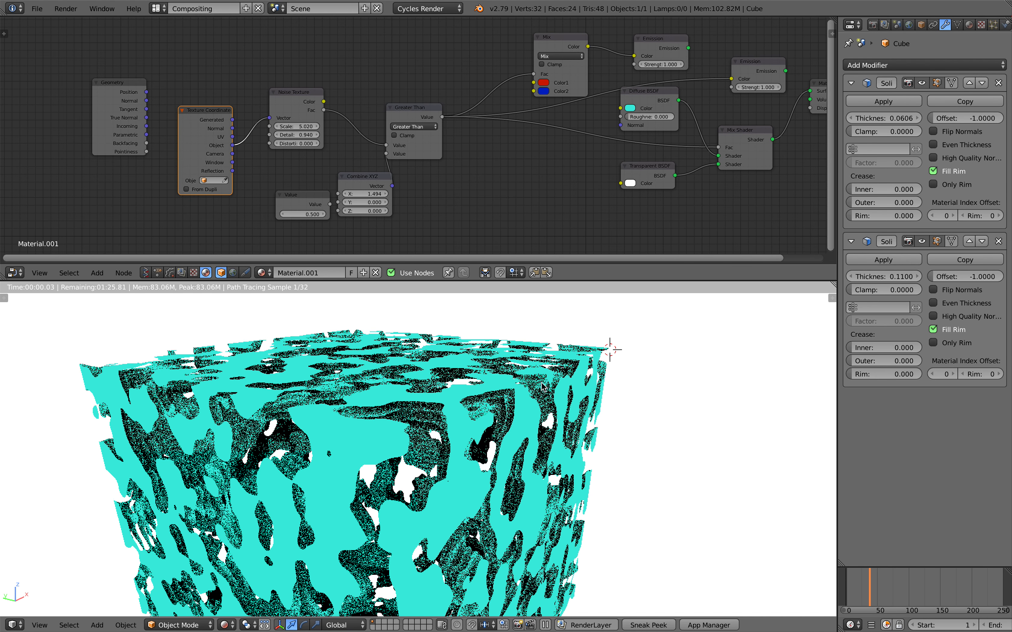
middle_drag(441, 438, 408, 465)
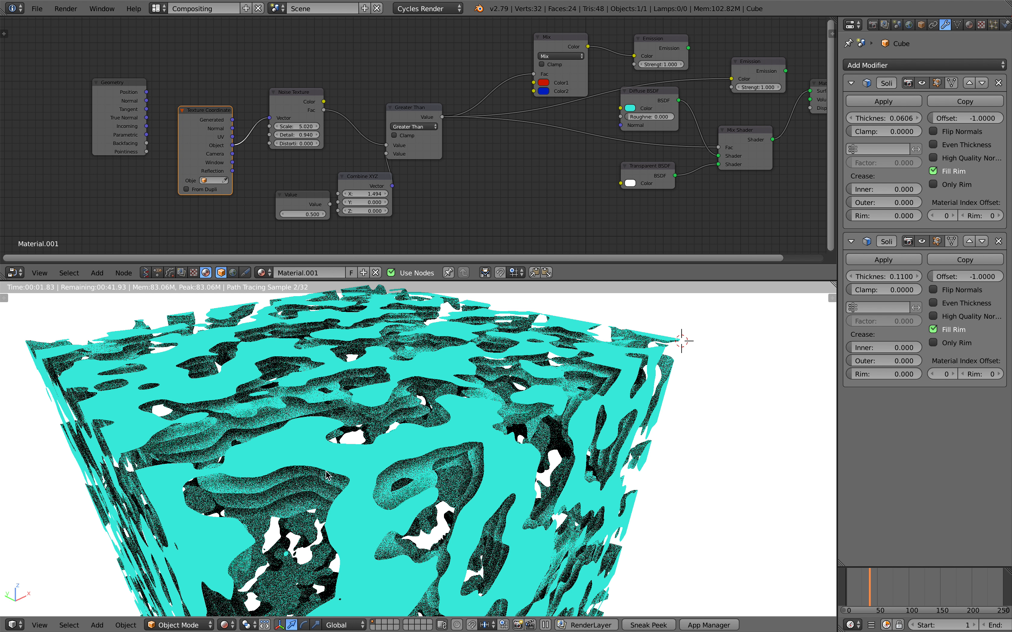
middle_drag(337, 376, 362, 423)
key(ctrl+s)
click(406, 394)
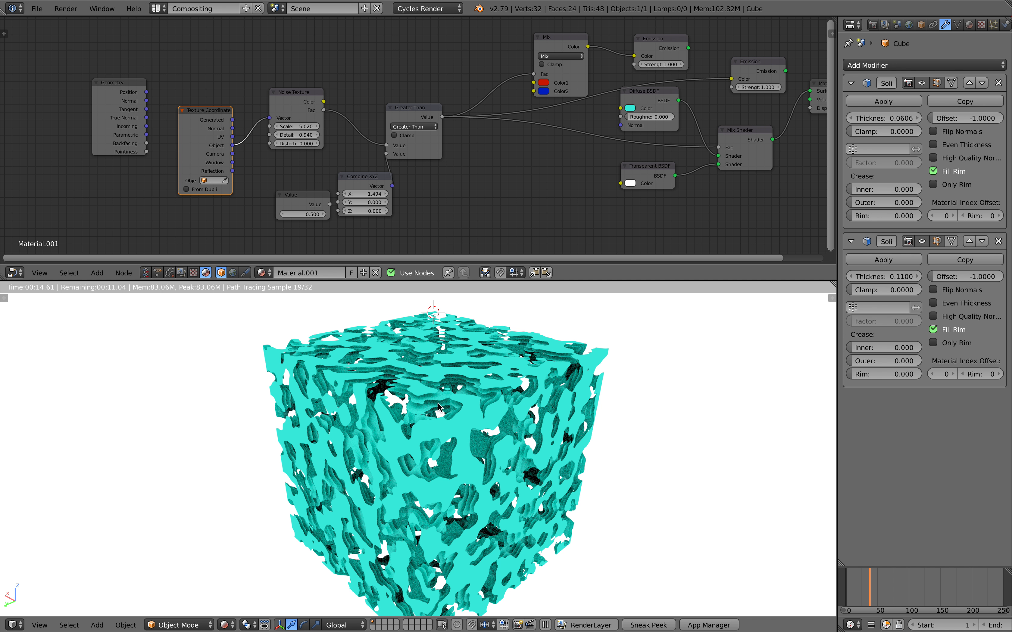
Step: Move the Greater Than node slightly up and further from the Noise Texture node
scroll(519, 186, down, 2)
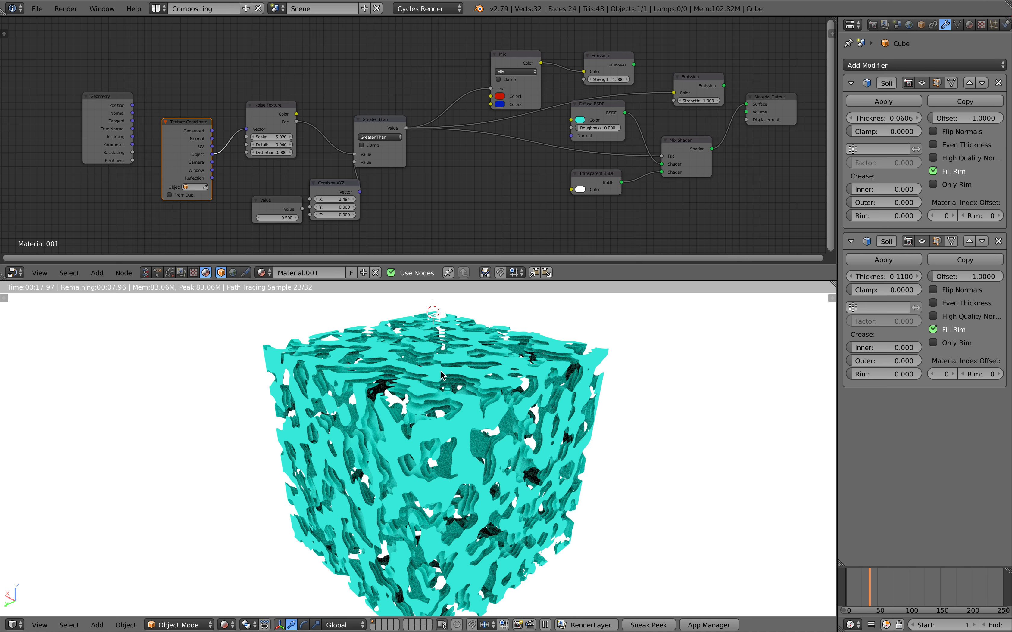
middle_drag(440, 371, 392, 259)
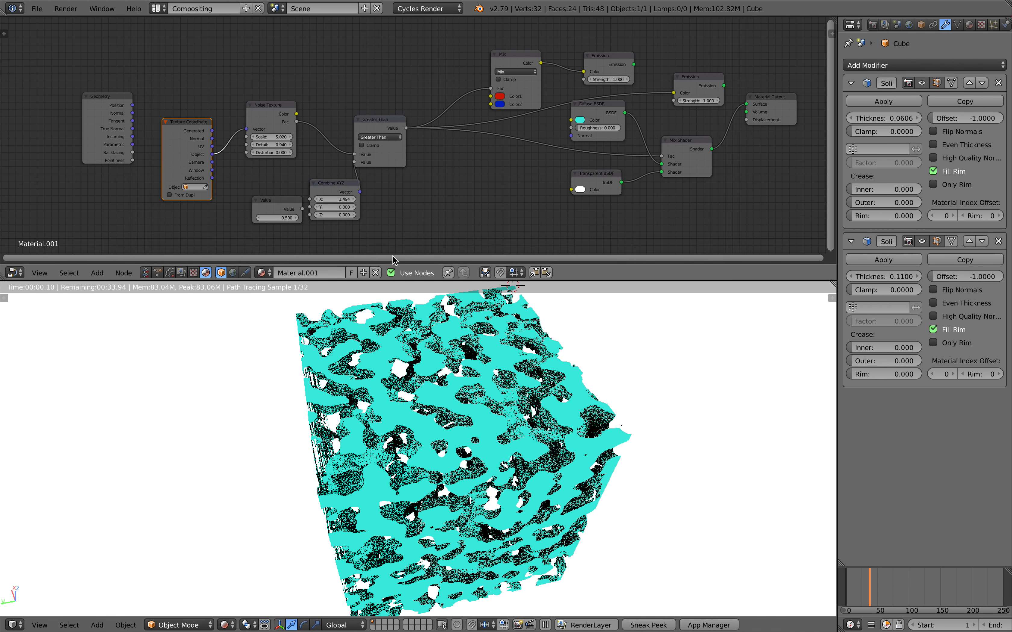
scroll(365, 142, up, 4)
click(365, 142)
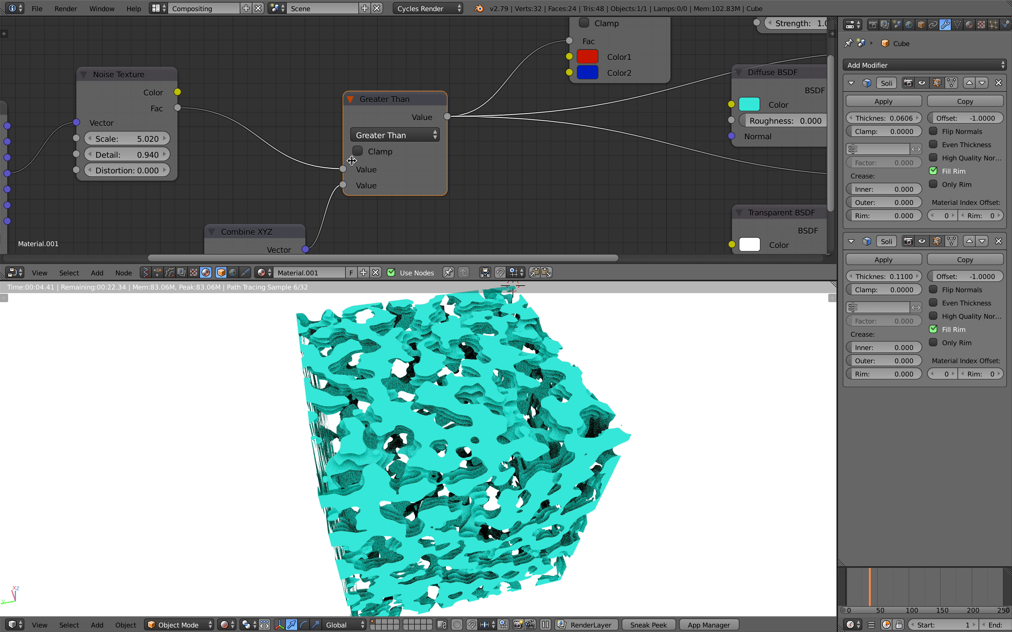
drag(400, 102, 399, 76)
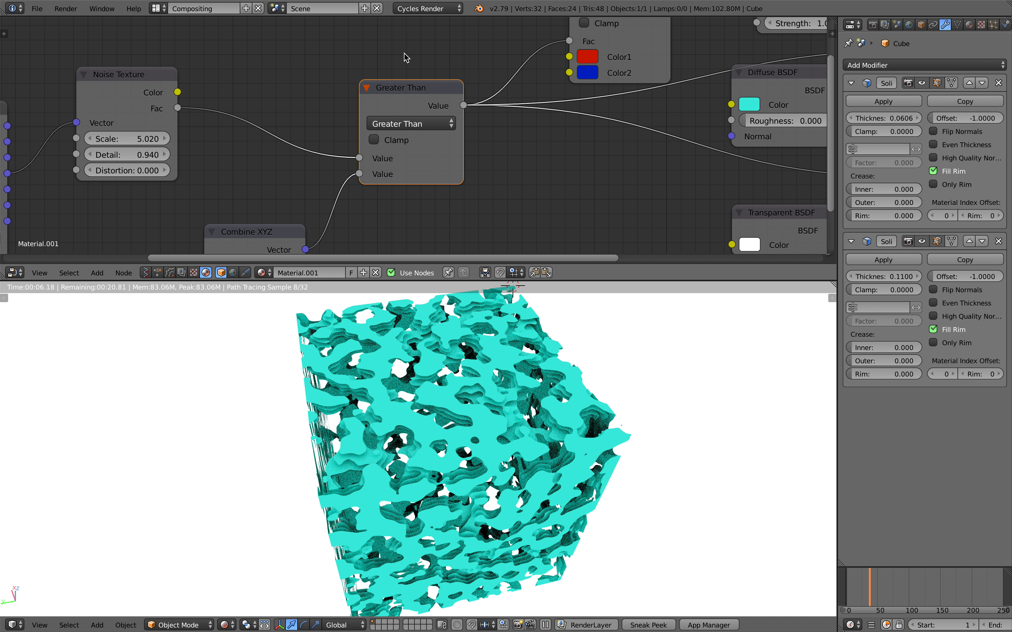
scroll(371, 132, down, 1)
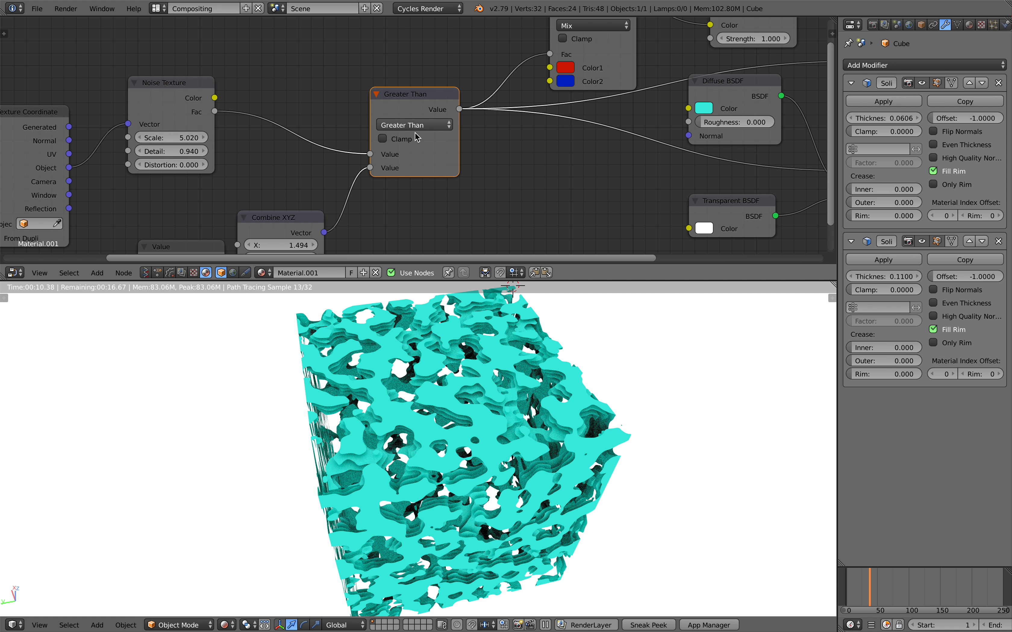
middle_drag(416, 138, 427, 141)
scroll(413, 167, up, 1)
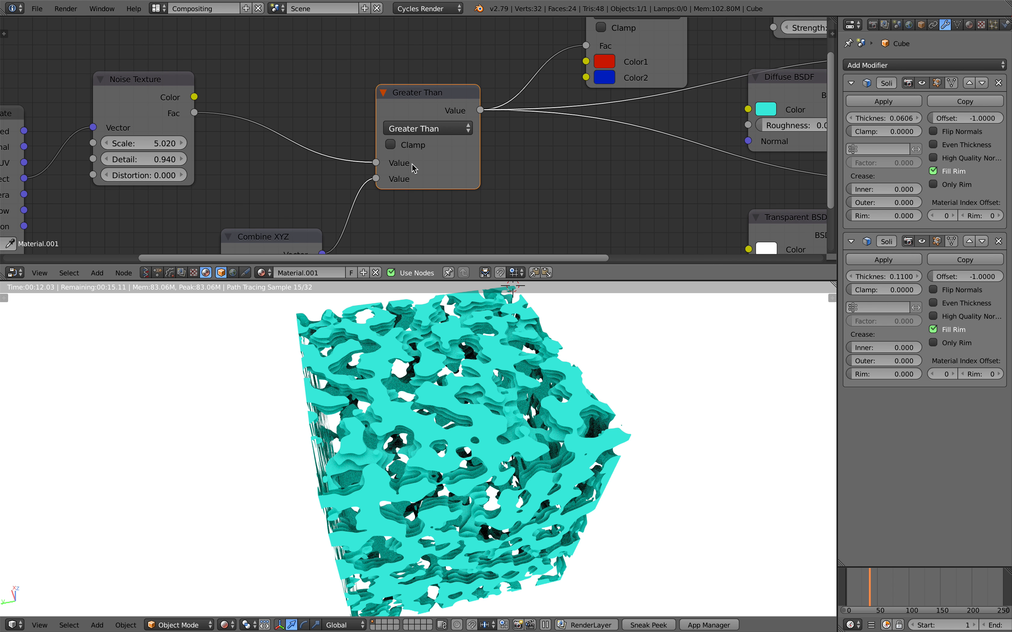
drag(432, 104, 447, 104)
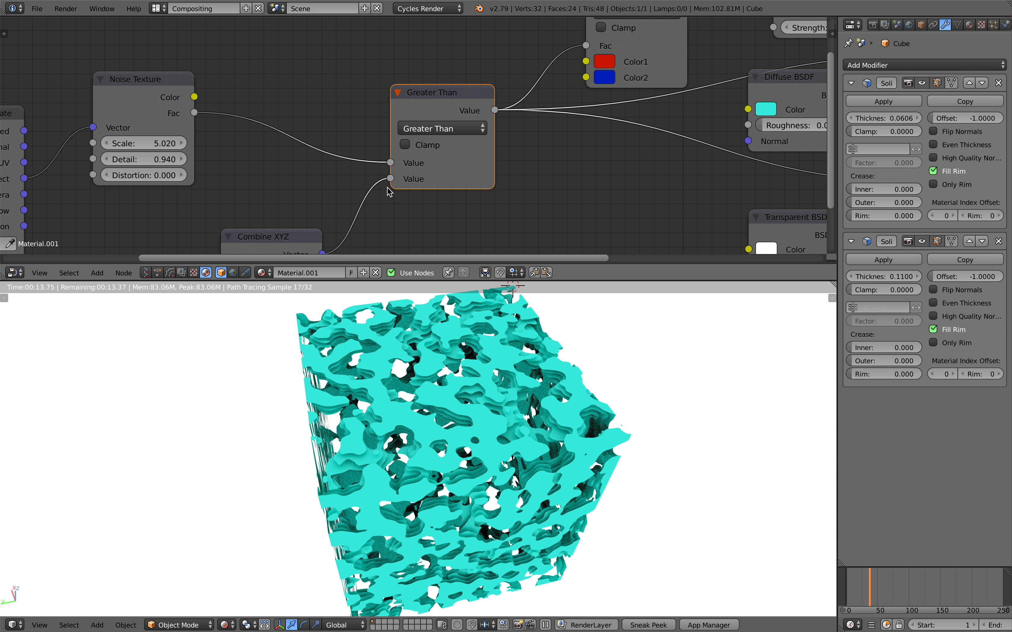
middle_drag(419, 173, 427, 163)
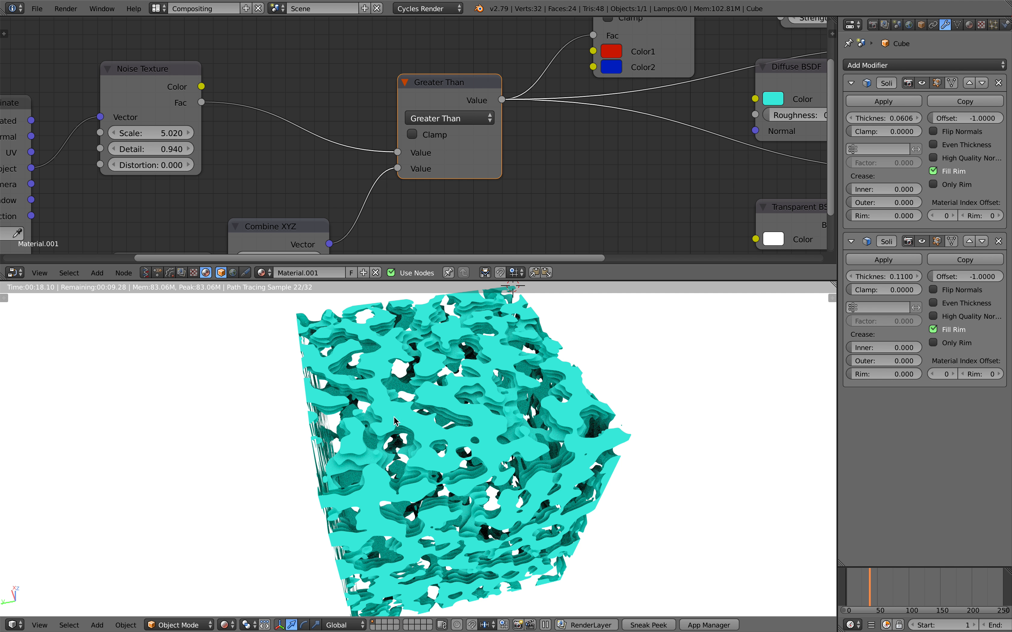
Step: Switch the viewport to Solid shading with the whole cube in view and save over the blend file
scroll(387, 391, down, 5)
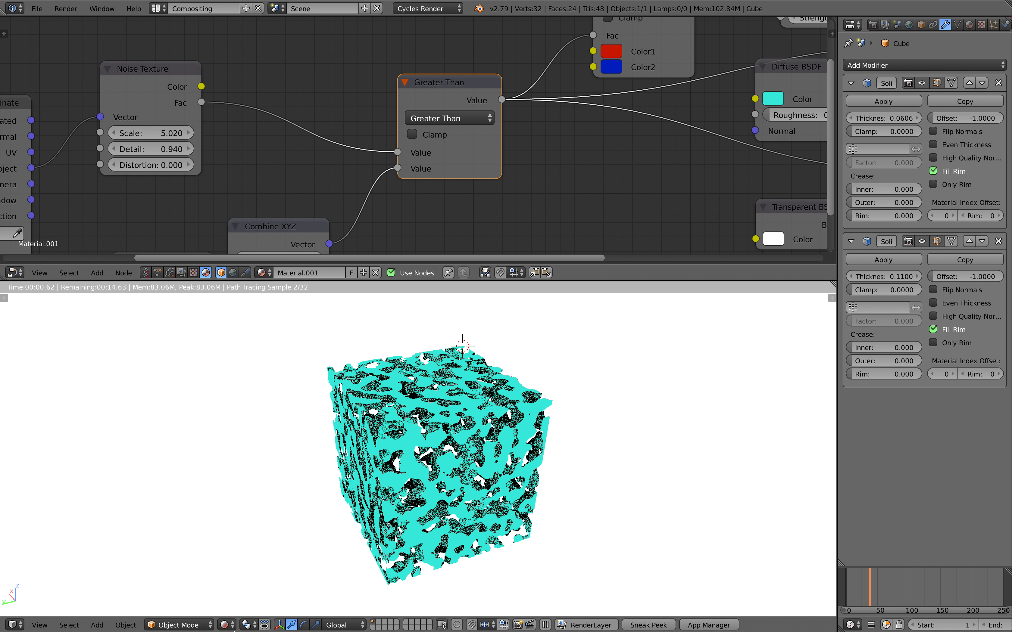
click(224, 625)
click(246, 575)
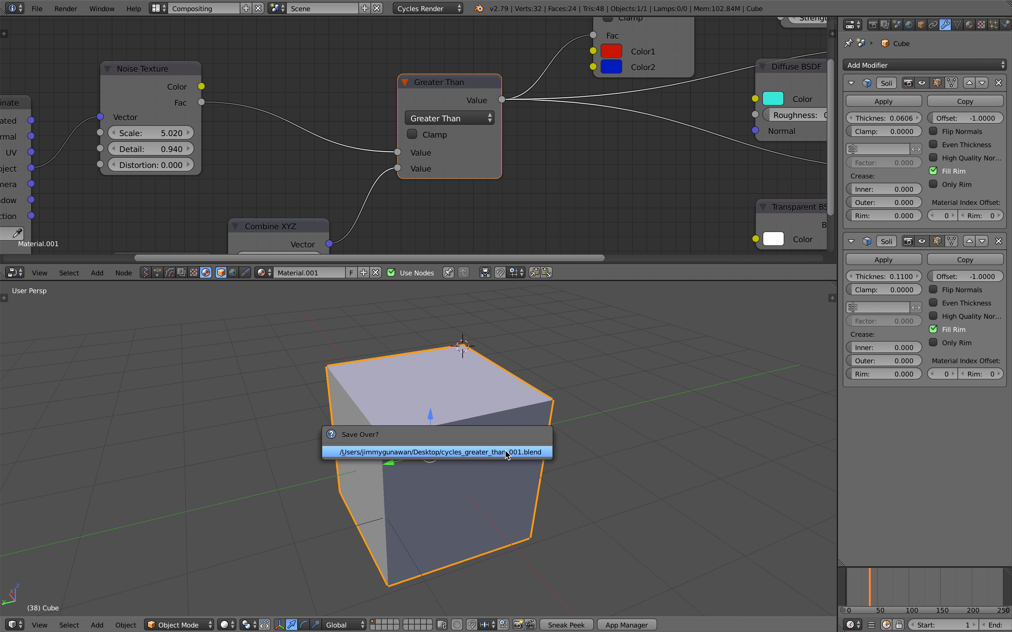
Step: Add a third Solidify modifier to the cube and display the viewport in Wireframe shading
click(899, 62)
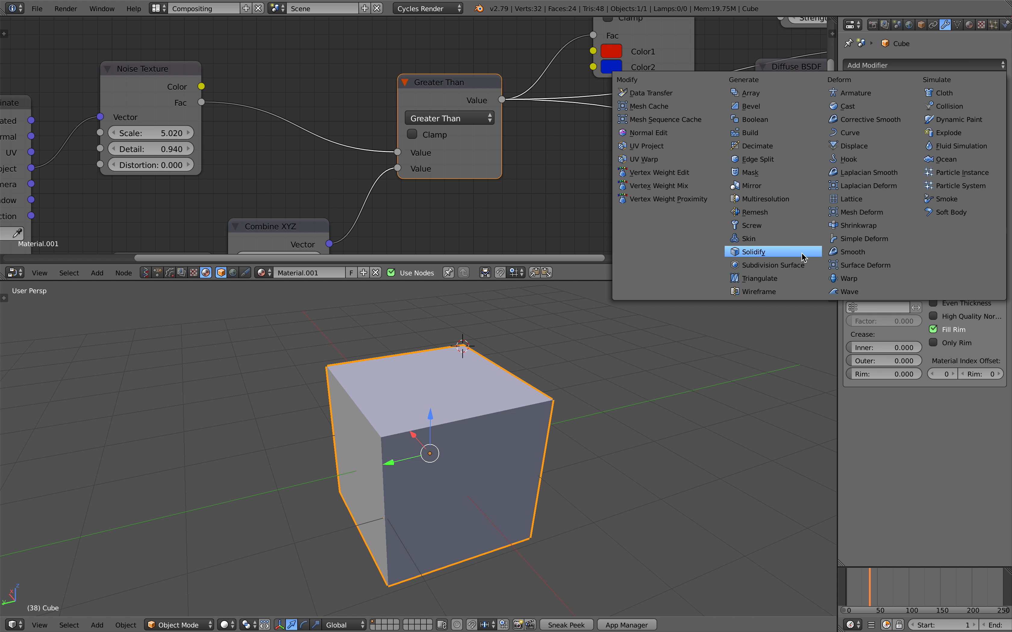
click(778, 258)
click(187, 625)
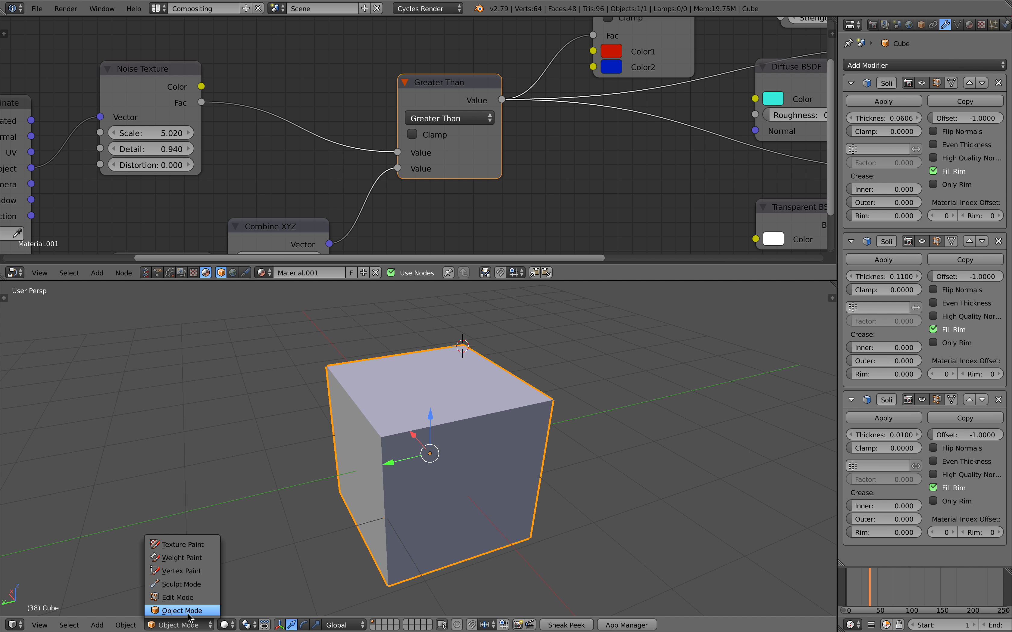
click(228, 625)
click(251, 597)
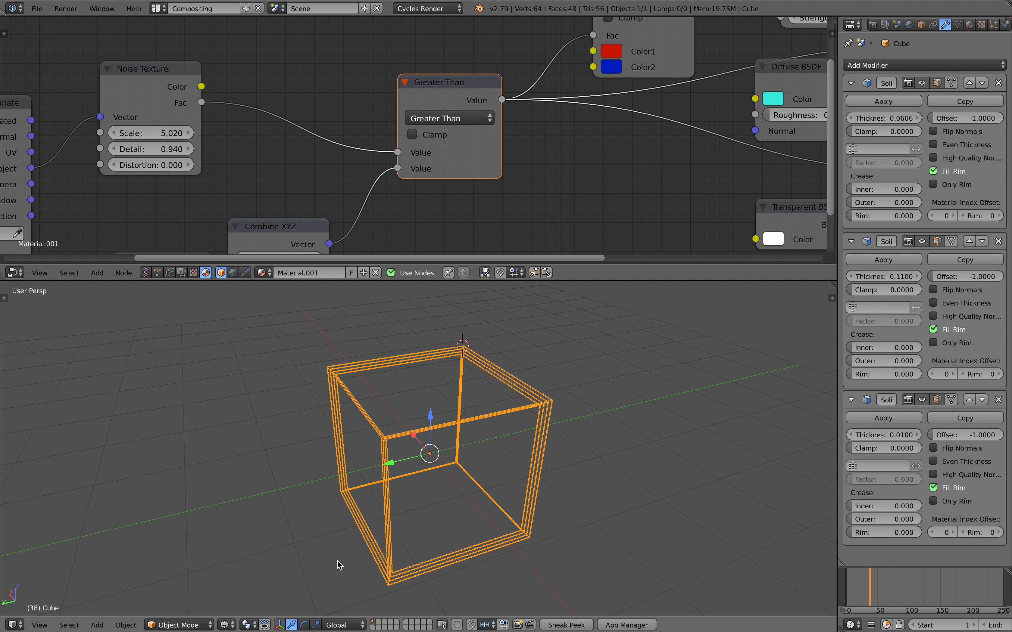
Step: Set the third Solidify modifier's Thickness to 0.0222
scroll(539, 465, up, 5)
drag(883, 435, 893, 435)
shift+middle_drag(506, 370, 501, 372)
scroll(435, 400, down, 3)
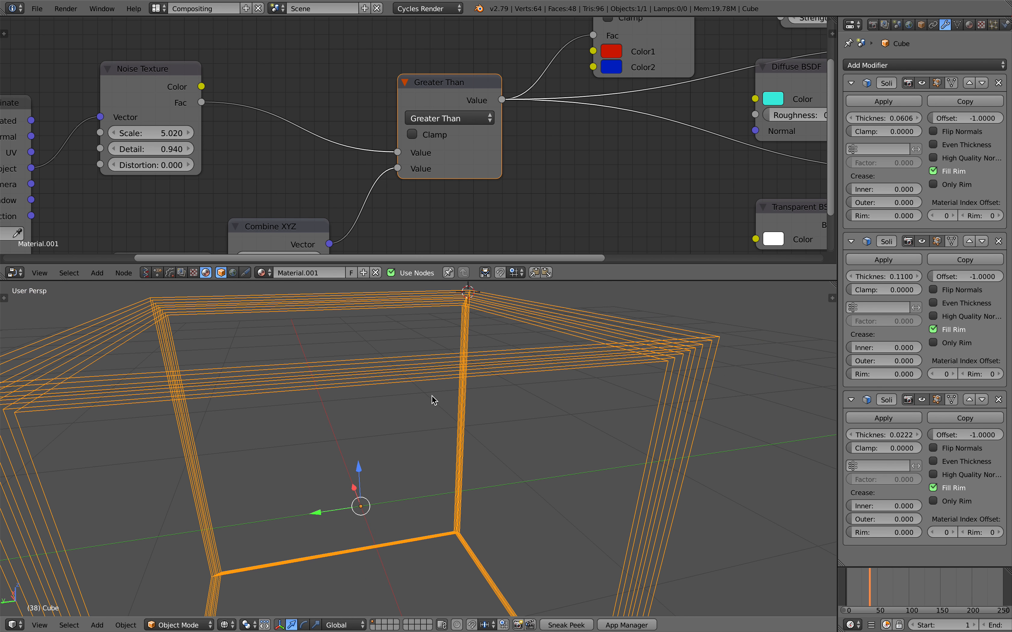
Step: Switch the viewport to Rendered shading and check the cube with three Solidify layers
scroll(567, 366, down, 5)
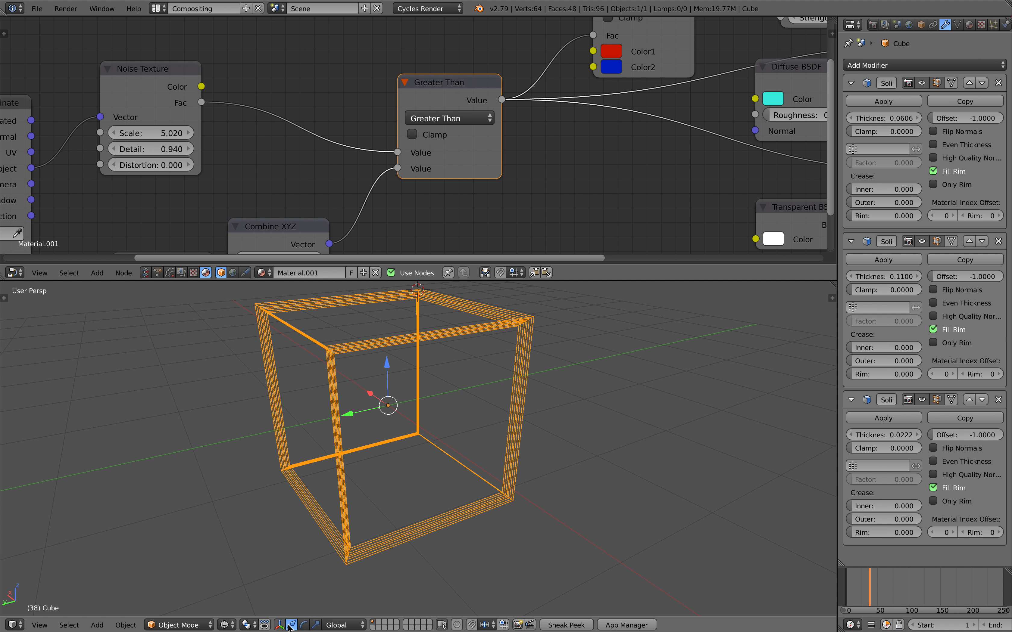
click(229, 625)
click(248, 544)
scroll(471, 455, up, 5)
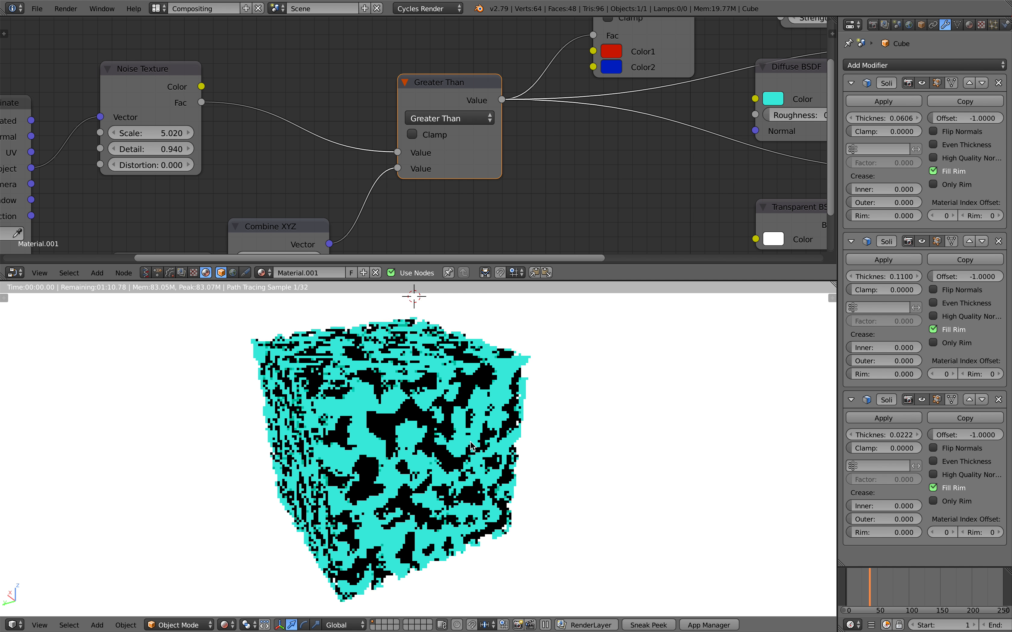
scroll(471, 456, down, 3)
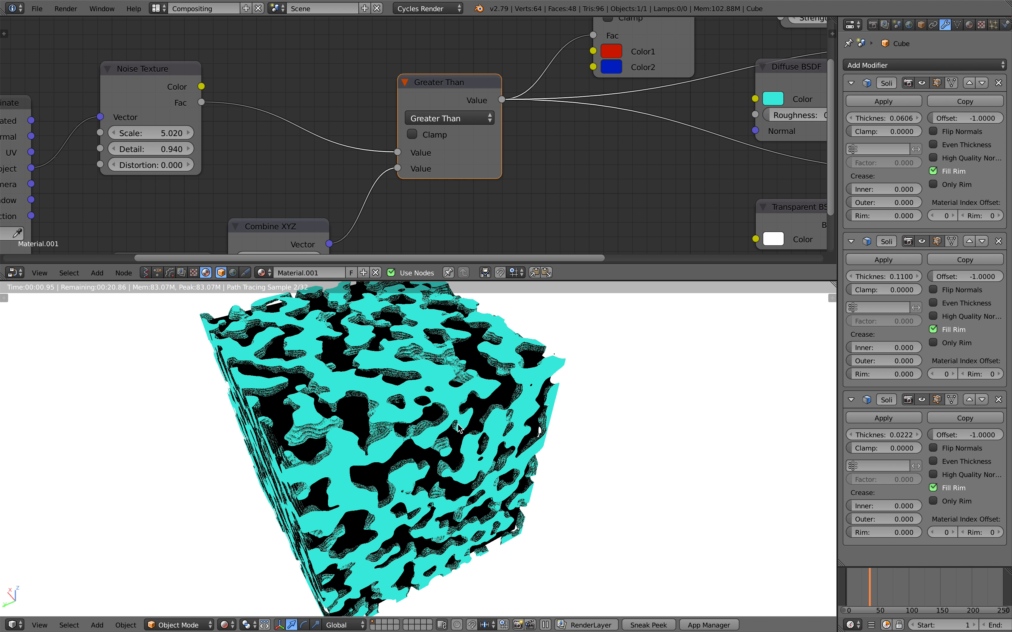
Step: Expand the Light Paths section of the render settings and widen the properties editor
click(873, 25)
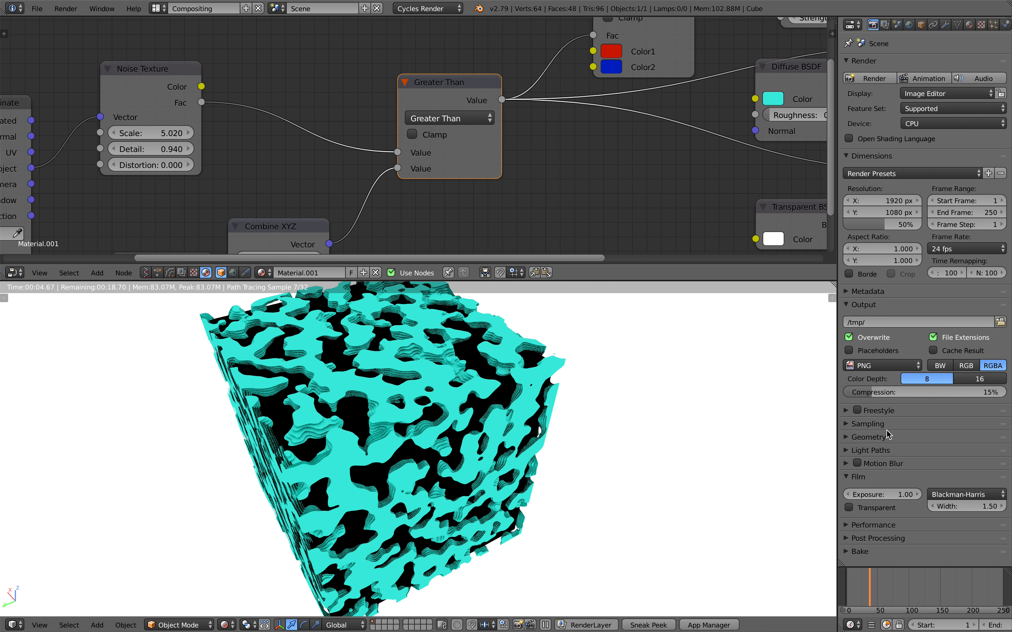
click(872, 450)
scroll(874, 418, down, 5)
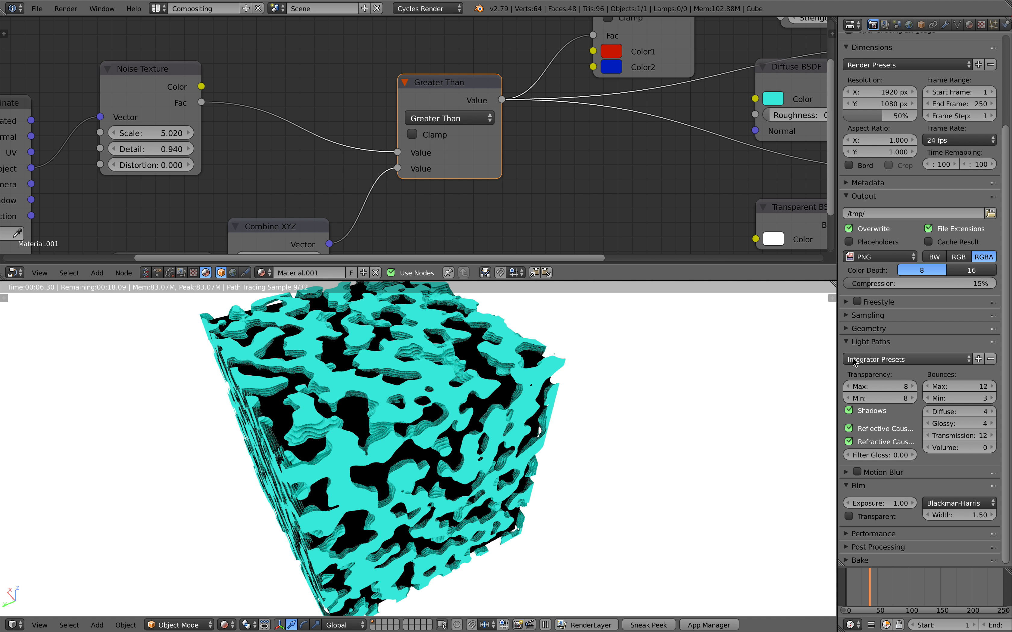
drag(838, 350, 722, 351)
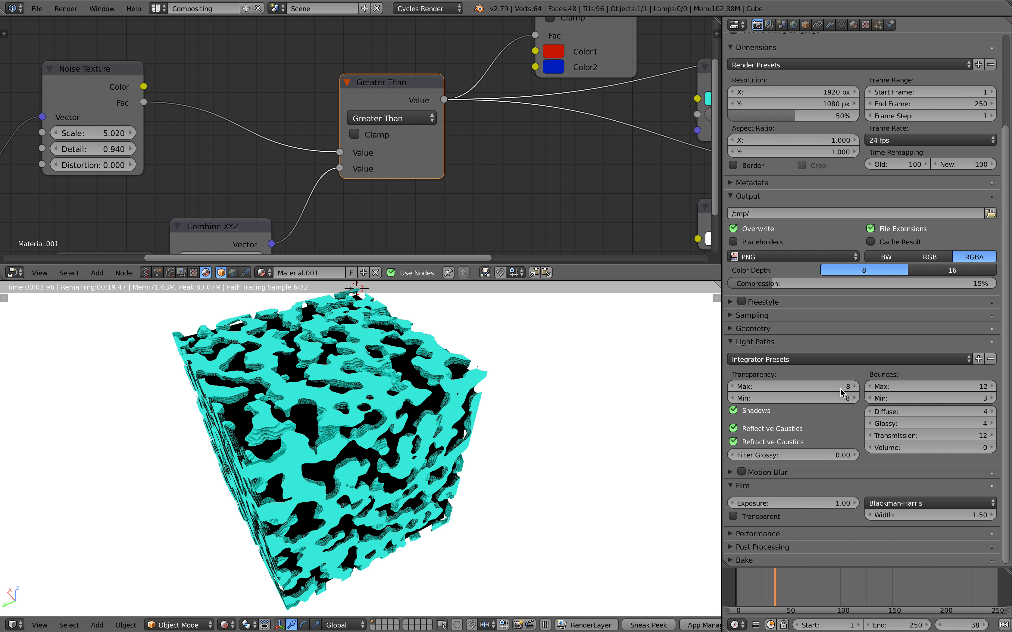
Step: Raise both the Max and Min Transparency bounces in the Light Paths settings to 20
click(855, 388)
click(855, 387)
click(855, 396)
click(856, 395)
click(855, 387)
click(856, 399)
click(856, 388)
click(855, 394)
click(855, 388)
click(855, 397)
click(855, 388)
click(855, 397)
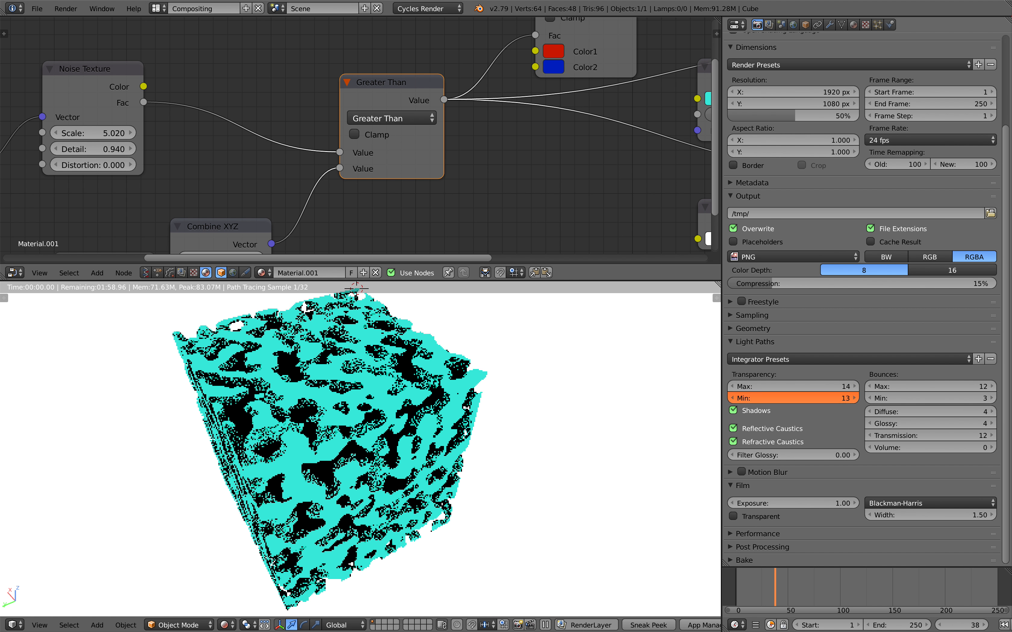
click(856, 389)
click(857, 397)
click(855, 388)
click(856, 397)
click(855, 388)
click(856, 397)
click(856, 389)
click(856, 399)
click(856, 387)
click(855, 397)
click(856, 388)
click(854, 397)
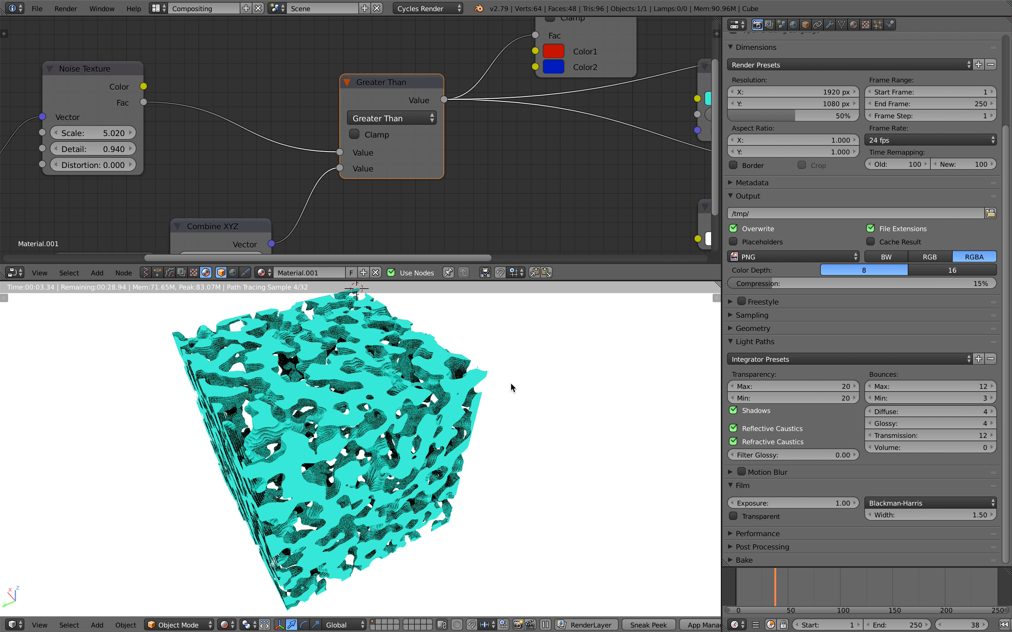
Step: Examine the rendered cube's layered cavities up close in the maximized viewport, and return to the previous layout
middle_drag(510, 383, 513, 377)
key(ctrl+space)
scroll(561, 340, up, 5)
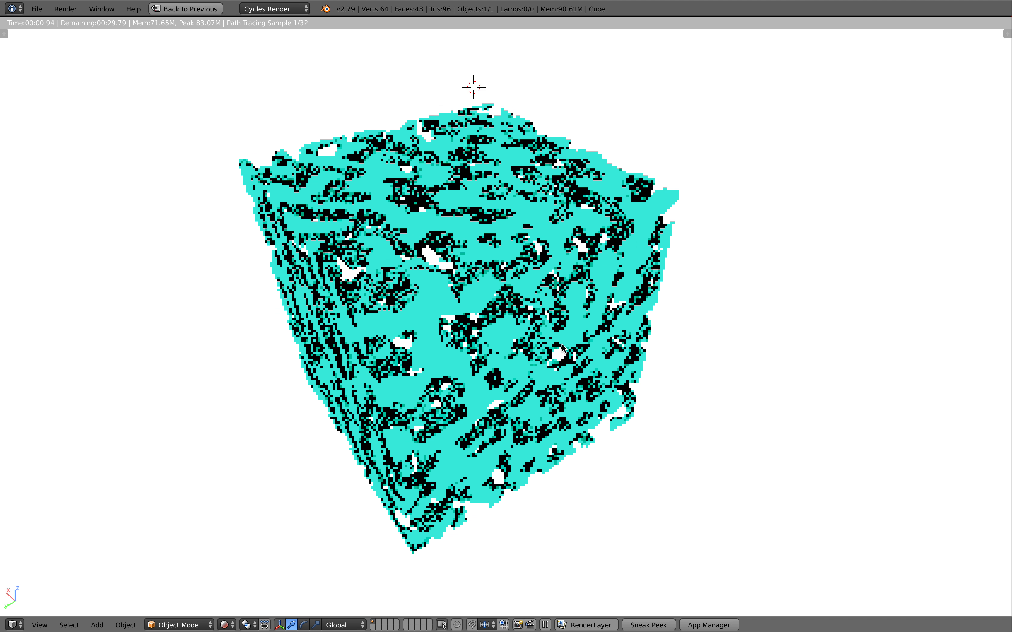
middle_drag(562, 340, 575, 374)
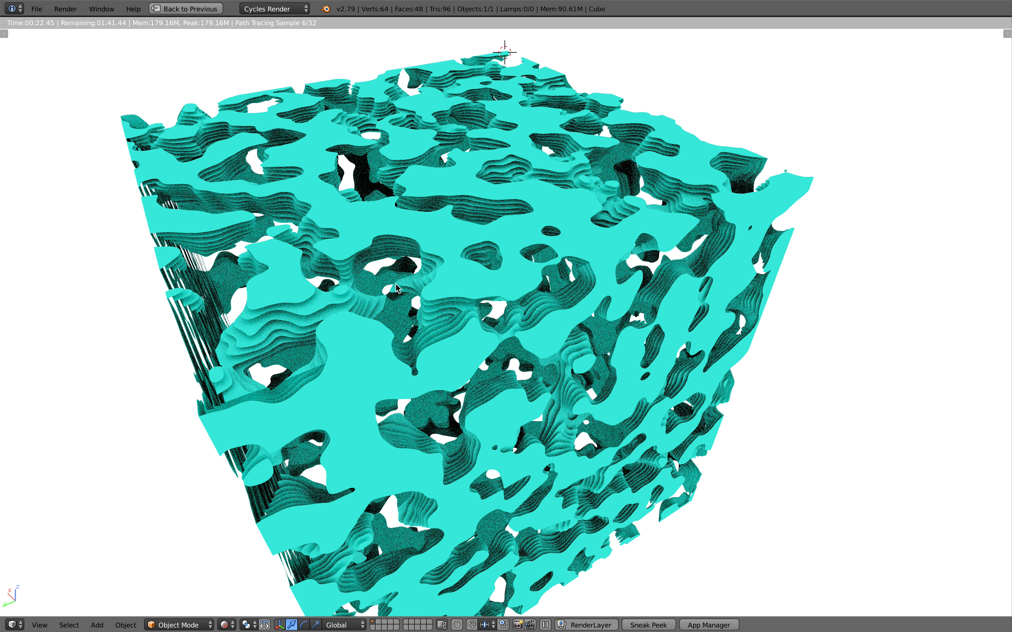
middle_drag(388, 317, 435, 321)
scroll(476, 319, down, 3)
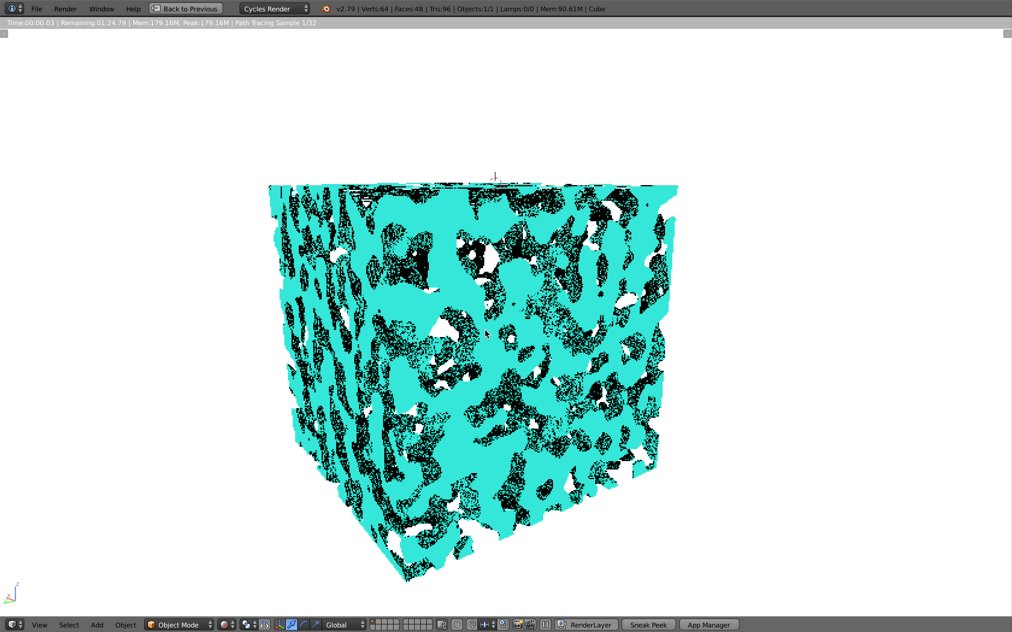
click(190, 9)
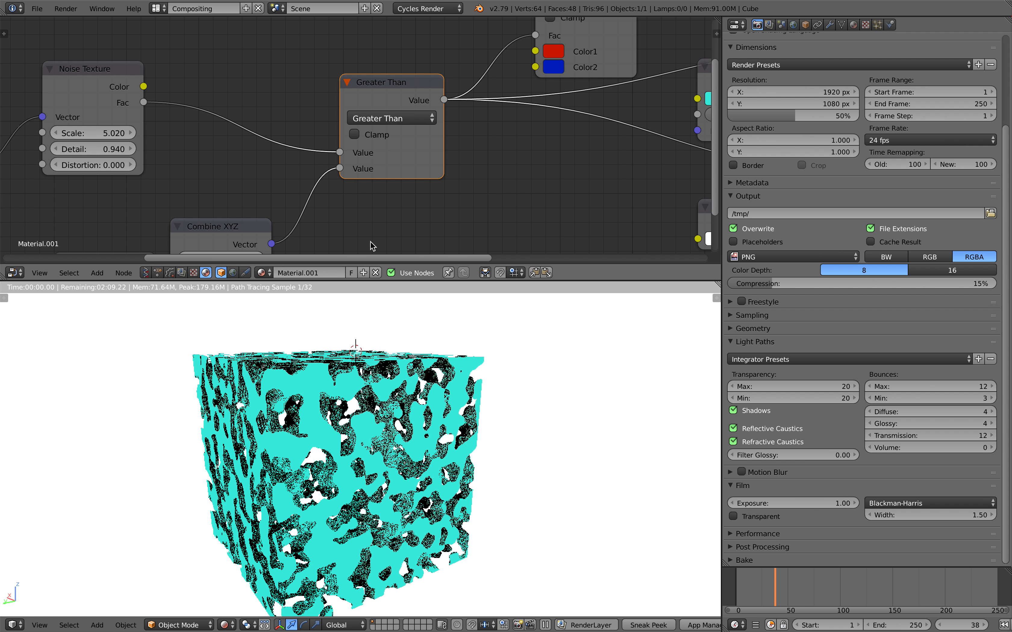
Step: Move the Combine XYZ node slightly closer to the Greater Than node
scroll(363, 230, down, 1)
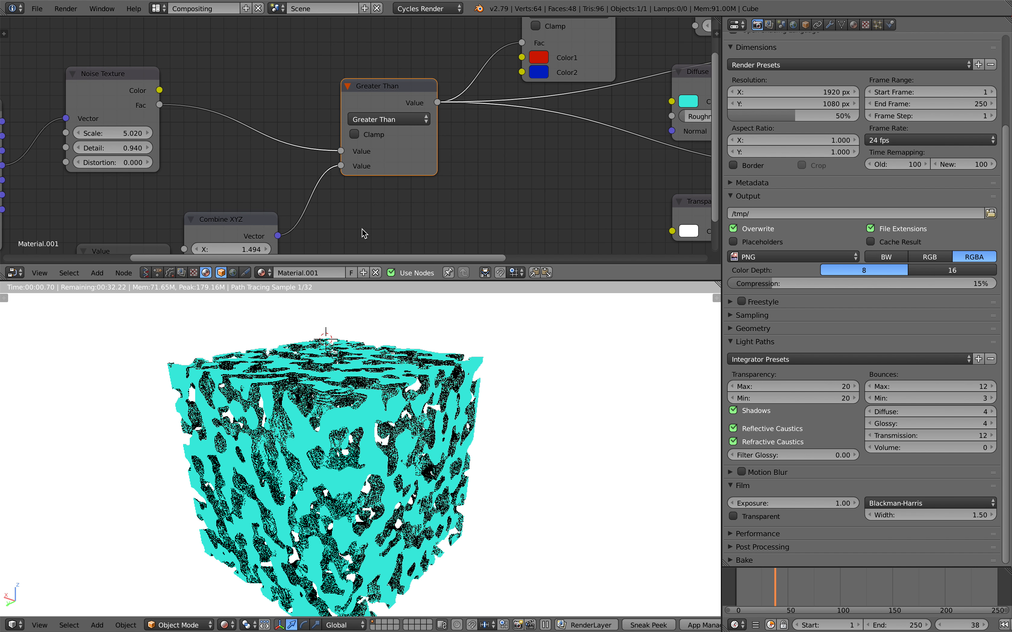
middle_drag(398, 211, 368, 207)
scroll(349, 206, down, 2)
middle_drag(242, 222, 316, 204)
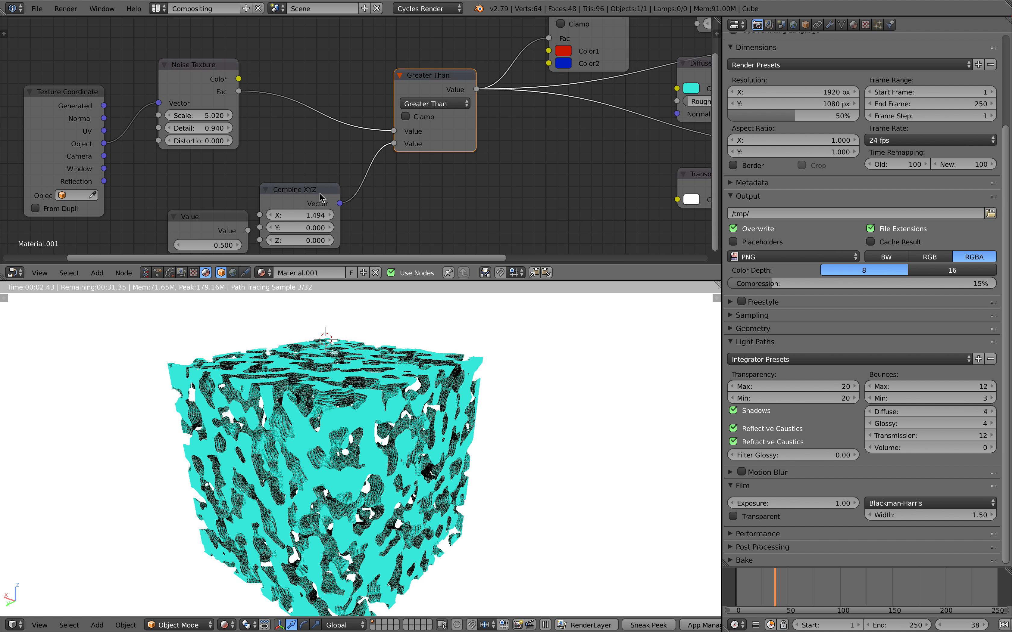
drag(322, 195, 330, 187)
middle_drag(483, 172, 292, 199)
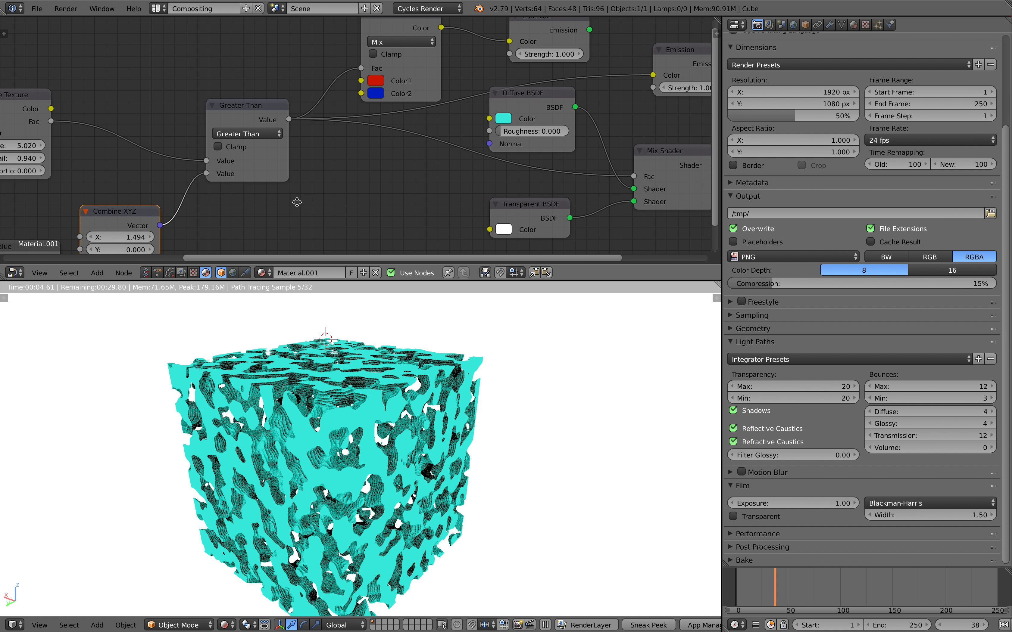
Step: Move the Mix node slightly up and towards the Greater Than node
middle_drag(352, 208, 318, 246)
scroll(352, 105, up, 1)
drag(359, 64, 331, 57)
middle_drag(331, 57, 573, 42)
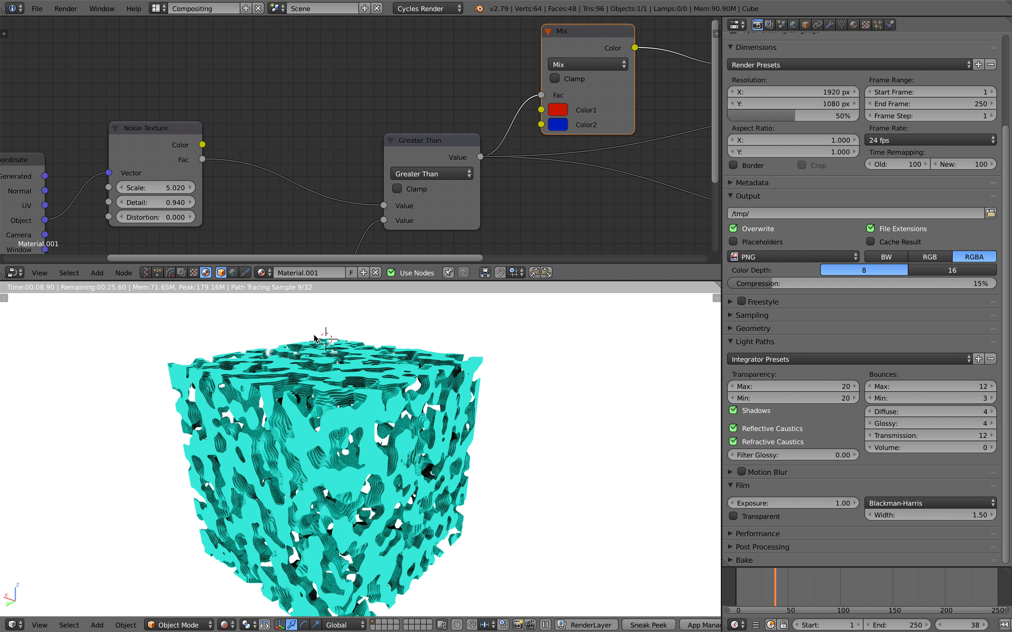
mouse_move(339, 394)
middle_down()
mouse_move(368, 389)
mouse_move(330, 374)
middle_up()
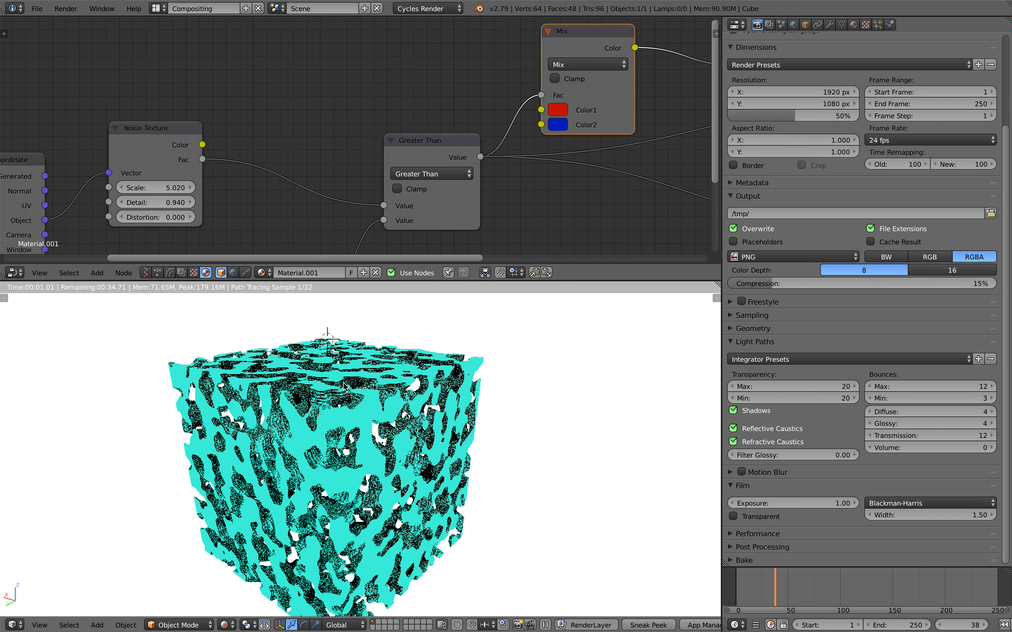
Step: Set the Diffuse BSDF color of the masked shader to orange
mouse_move(399, 416)
middle_down()
mouse_move(393, 473)
mouse_move(385, 426)
mouse_move(295, 425)
middle_up()
middle_drag(504, 147, 379, 138)
scroll(376, 145, down, 1)
click(466, 144)
drag(493, 173, 487, 230)
scroll(504, 214, up, 3)
middle_drag(393, 205, 524, 184)
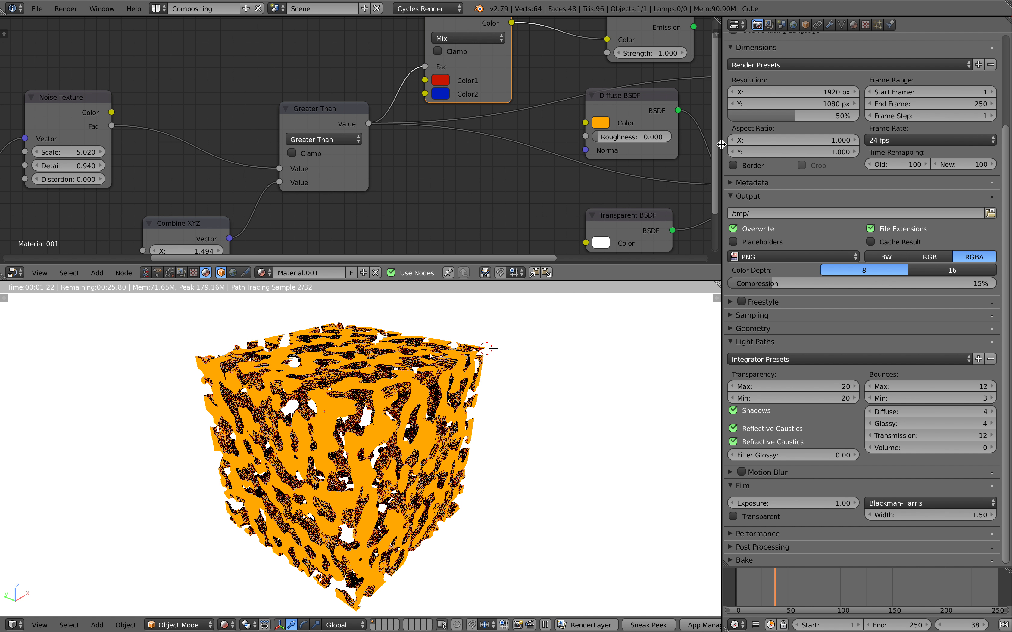
Step: Narrow the properties editor to give the node editor and viewport more width
drag(722, 146, 755, 146)
scroll(455, 344, down, 1)
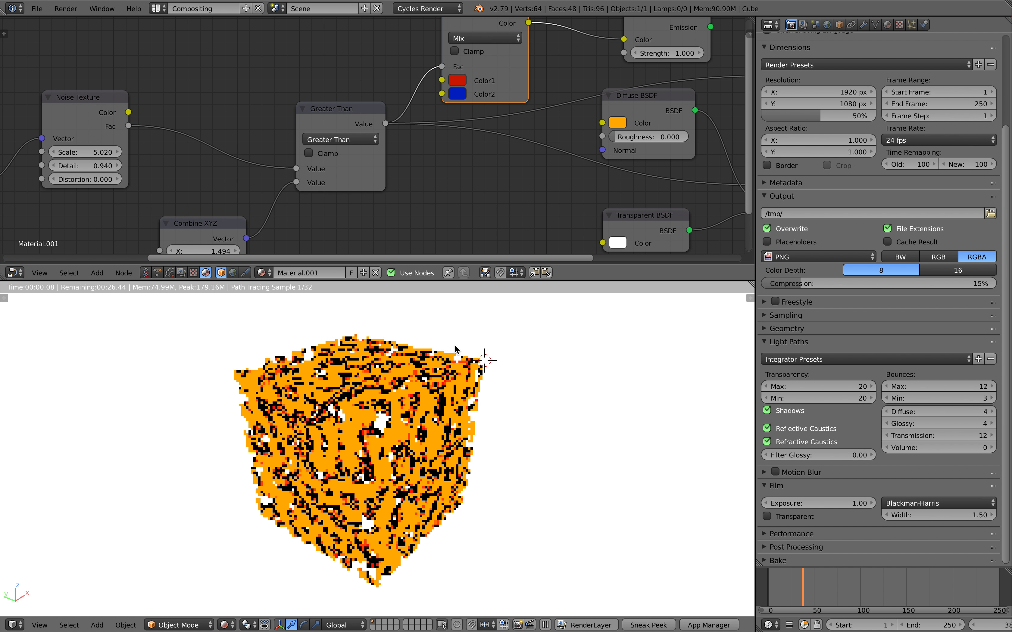
scroll(398, 208, up, 1)
Step: Nudge the Mix and Greater Than nodes to tidy the spacing of the mask network
middle_drag(399, 208, 276, 226)
drag(349, 67, 337, 53)
drag(226, 164, 210, 152)
middle_drag(209, 151, 305, 87)
scroll(361, 118, up, 1)
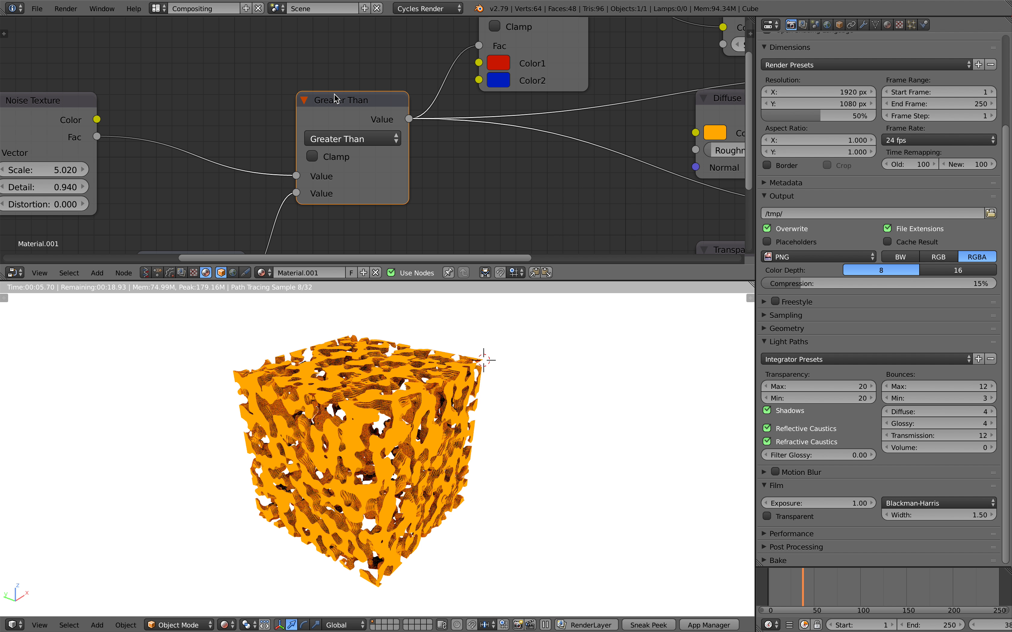
drag(359, 114, 356, 110)
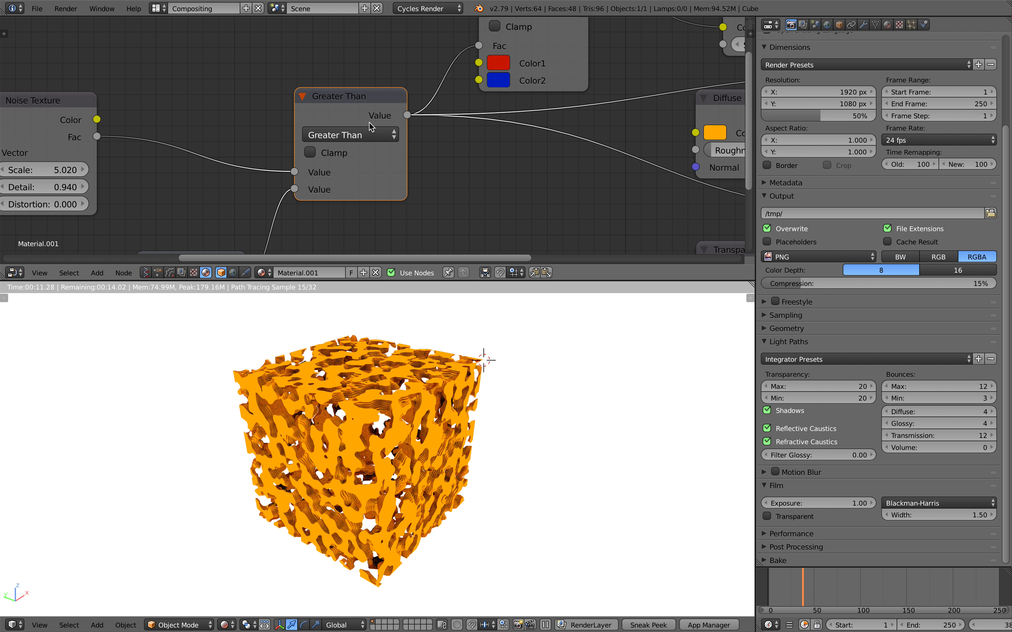
drag(356, 112, 367, 117)
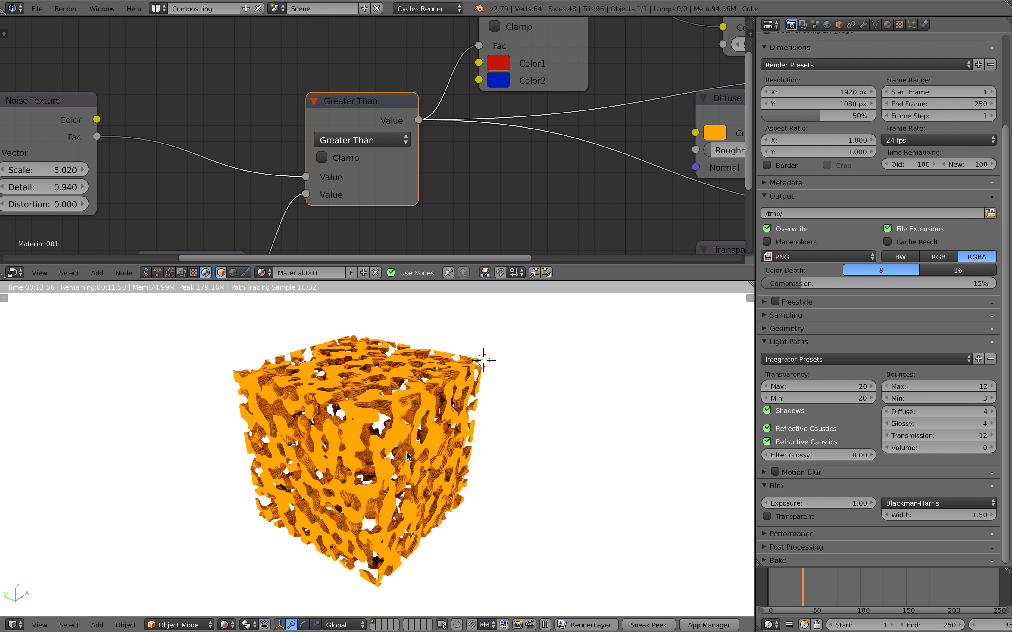
middle_drag(290, 186, 418, 130)
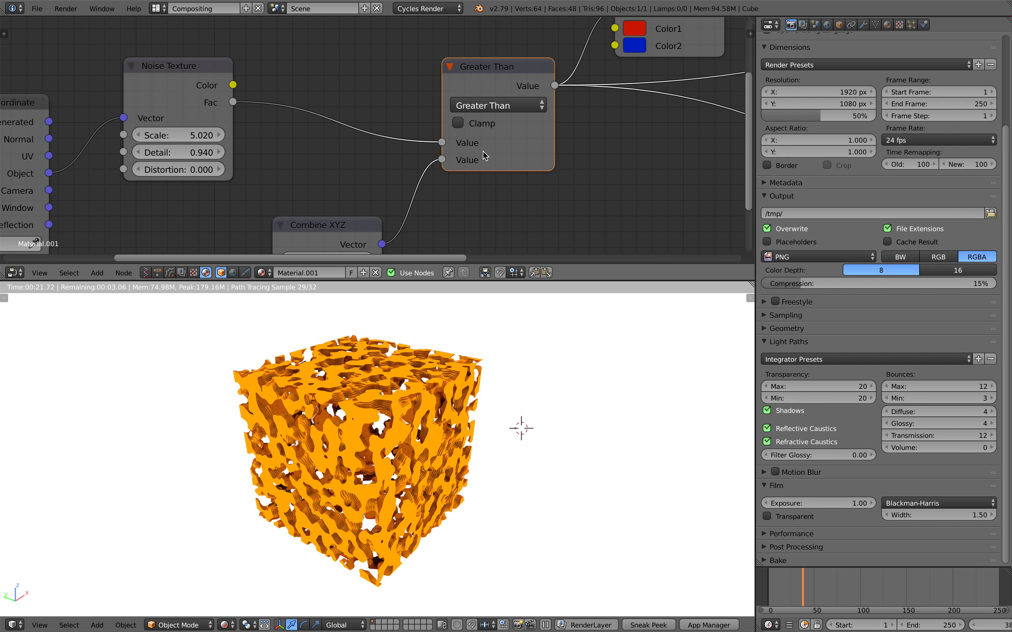
Step: Reposition the Noise Texture and Texture Coordinate nodes ahead of the Greater Than node
scroll(502, 160, right, 2)
drag(213, 104, 252, 66)
middle_drag(290, 58, 399, 78)
drag(380, 83, 358, 87)
scroll(383, 151, down, 2)
middle_drag(383, 151, 392, 129)
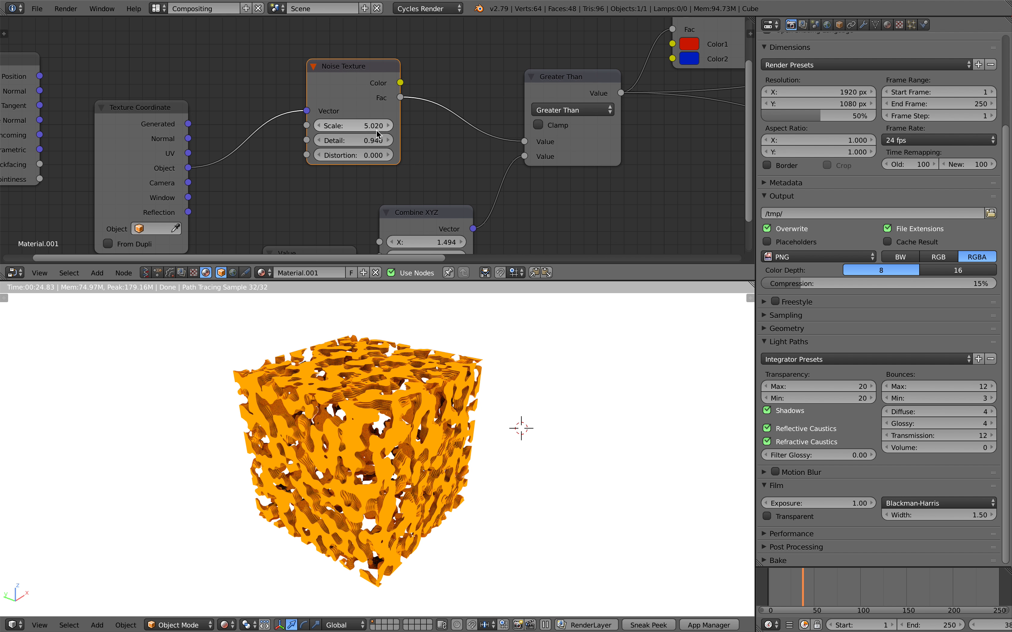
drag(359, 82, 356, 81)
middle_drag(361, 106, 374, 136)
drag(350, 108, 354, 100)
drag(190, 138, 214, 63)
Step: Lower the Noise Texture node slightly and save the scene over cycles_greater_than_001.blend
middle_drag(352, 90, 328, 123)
drag(327, 124, 324, 136)
key(ctrl+s)
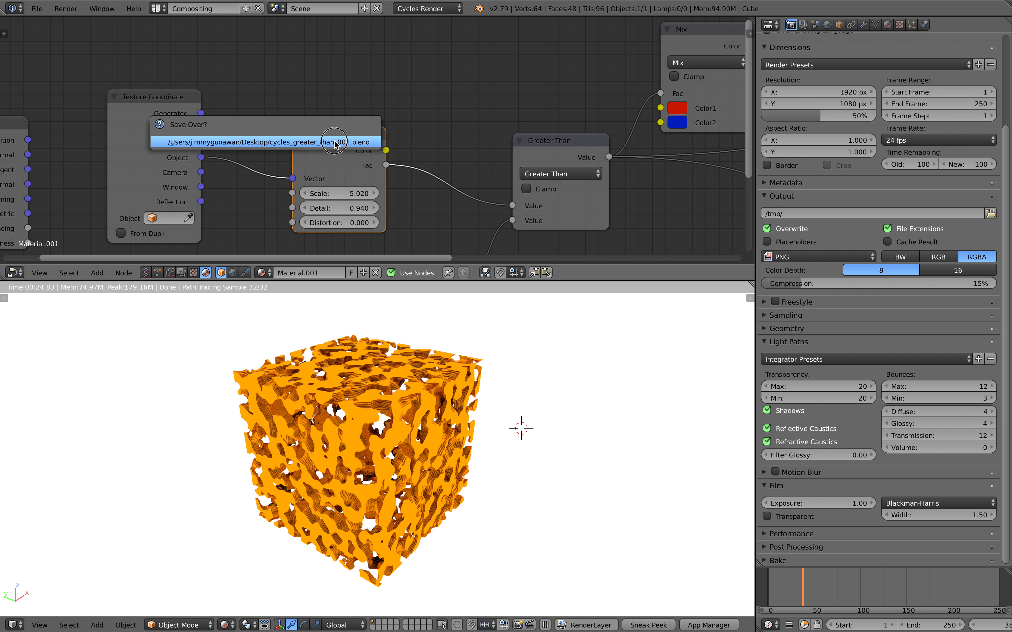
click(334, 141)
Step: Add a Voronoi Texture above the Noise Texture, driven by Object coordinates, and connect its Fac to the first Greater Than value
key(shift+a)
click(322, 77)
text(voro)
key(Return)
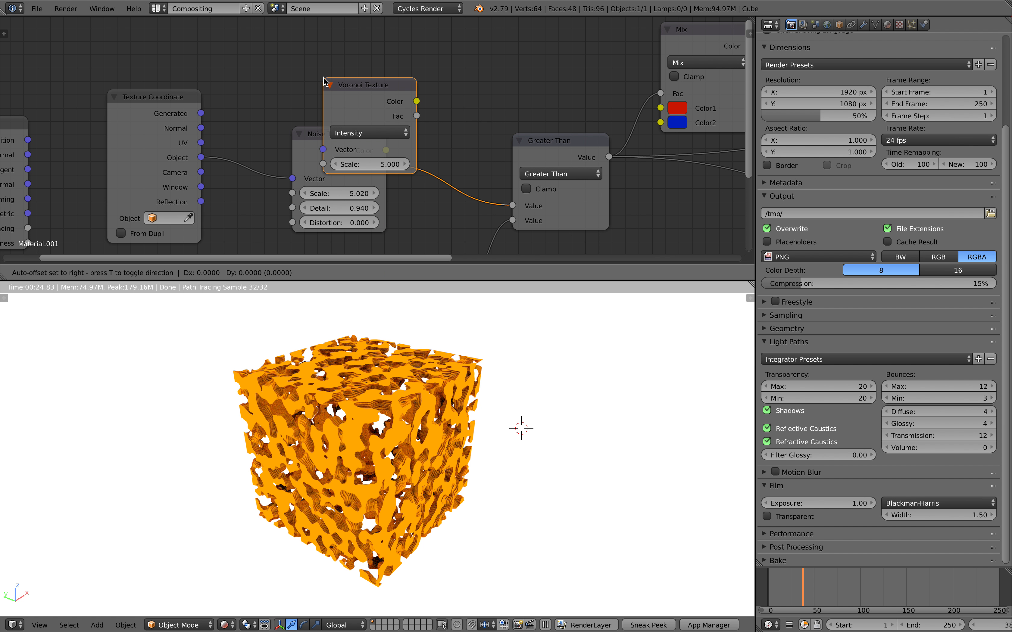
click(304, 38)
drag(201, 157, 208, 153)
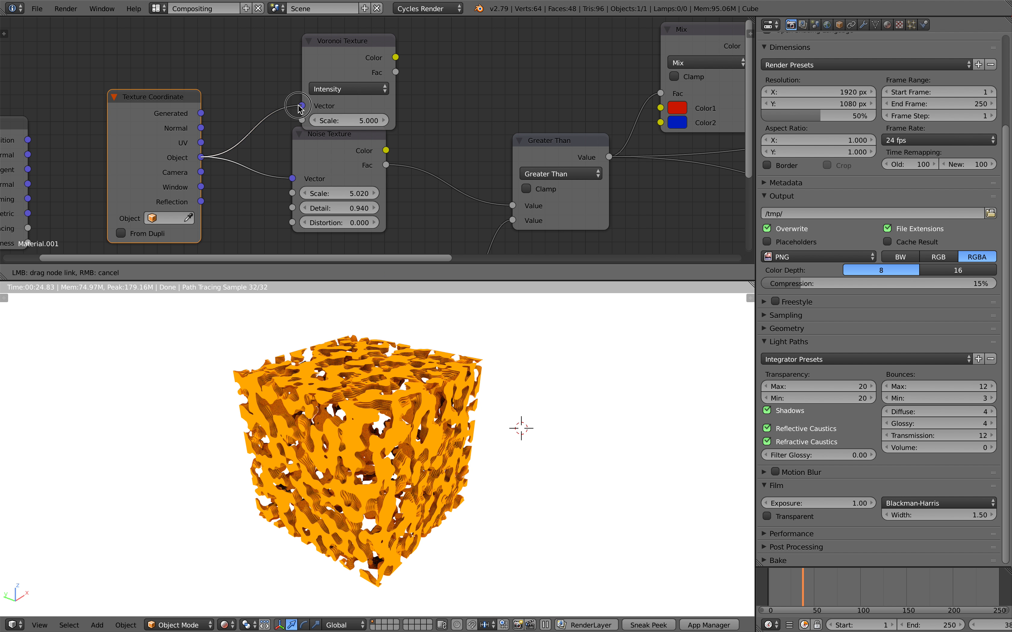
drag(299, 108, 301, 106)
drag(395, 71, 513, 205)
Step: Set the Voronoi Texture scale to 3.020 and inspect the carved cube from the front and at an angle
middle_drag(378, 400, 329, 418)
click(349, 121)
drag(349, 121, 322, 120)
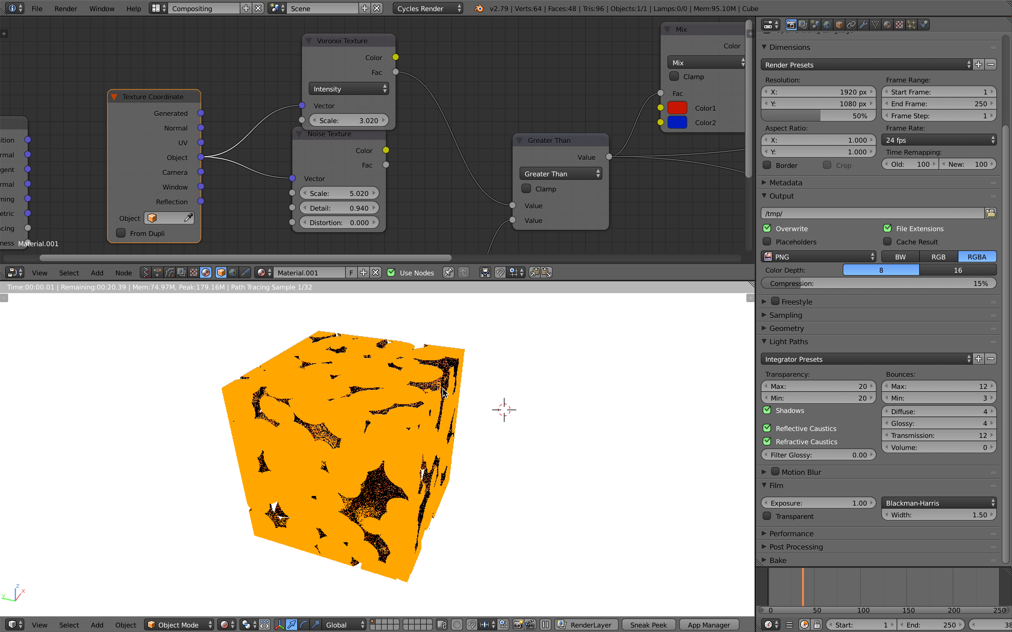
scroll(357, 423, up, 3)
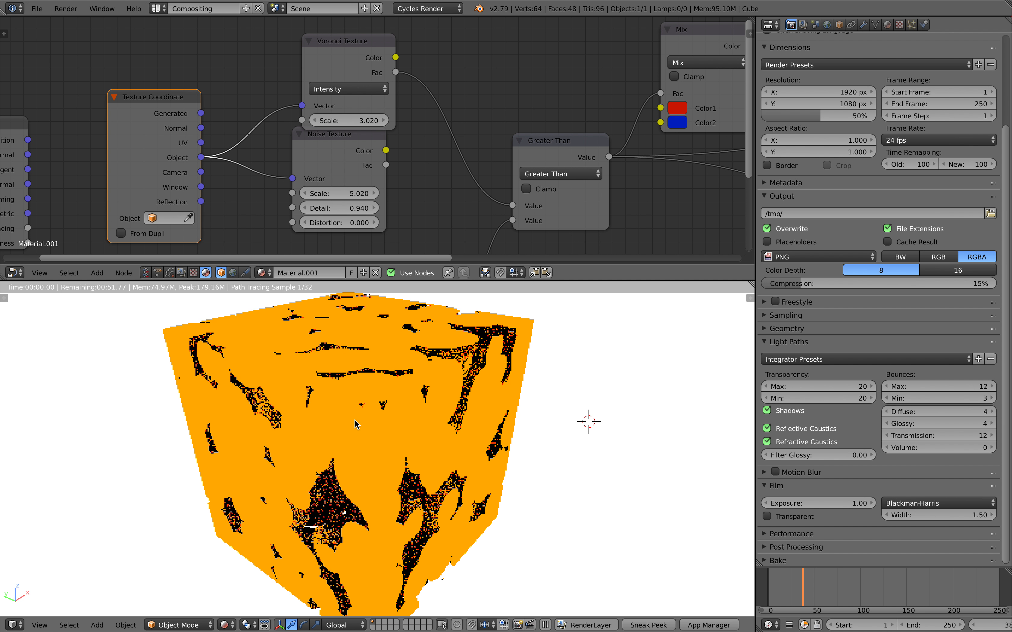
key(KP_1)
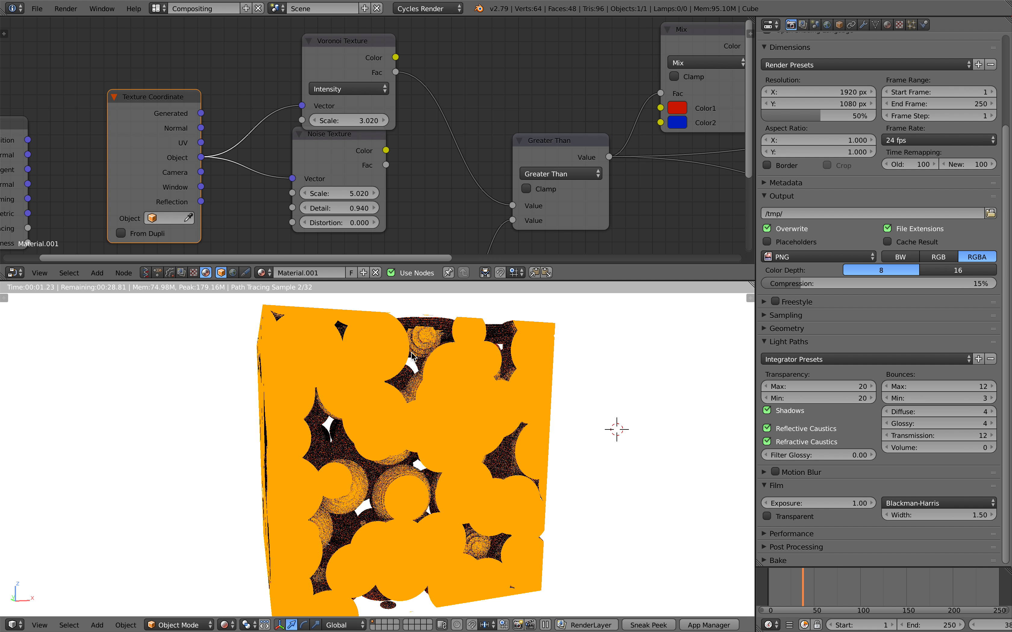
middle_drag(405, 437, 431, 462)
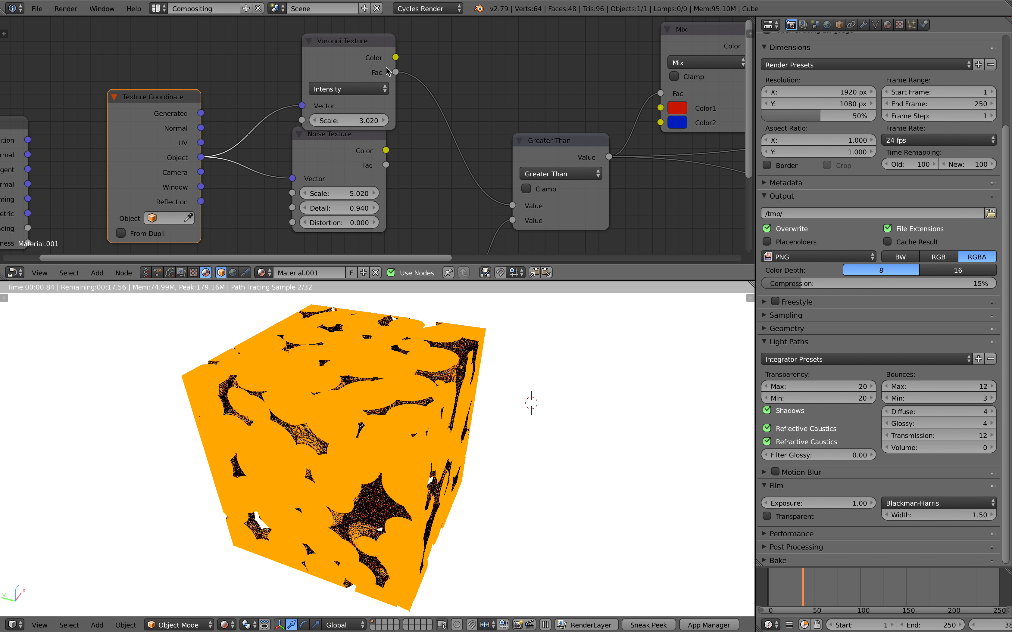
Step: Switch the Voronoi Texture coloring to Cells and check the cube from another angle
click(356, 90)
click(328, 58)
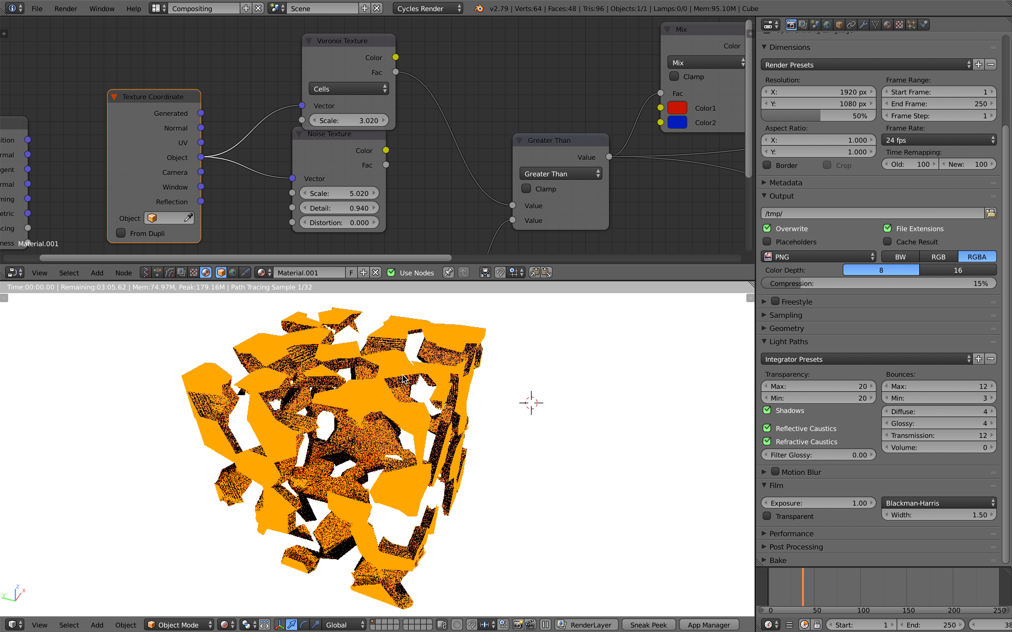
middle_drag(368, 430, 414, 418)
Step: Set the Voronoi Texture scale to 2.660 and reconnect the Noise Texture's Fac to the first Greater Than value
middle_drag(331, 387, 362, 411)
drag(357, 120, 512, 205)
middle_drag(468, 203, 459, 145)
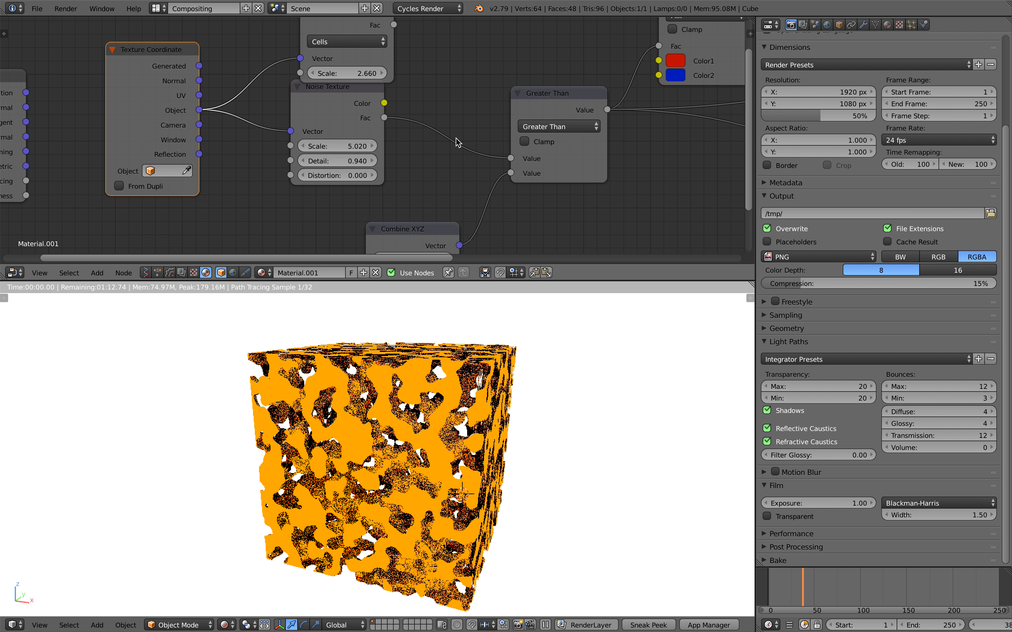
Step: Move the Voronoi Texture node up, clear of the Noise Texture node
scroll(335, 83, down, 3)
middle_drag(327, 21, 343, 72)
drag(343, 72, 315, 43)
click(353, 149)
scroll(407, 113, up, 1)
Step: Duplicate the Greater Than node, place the copy beside the Voronoi Texture, and set its operation to Multiply
key(shift+a)
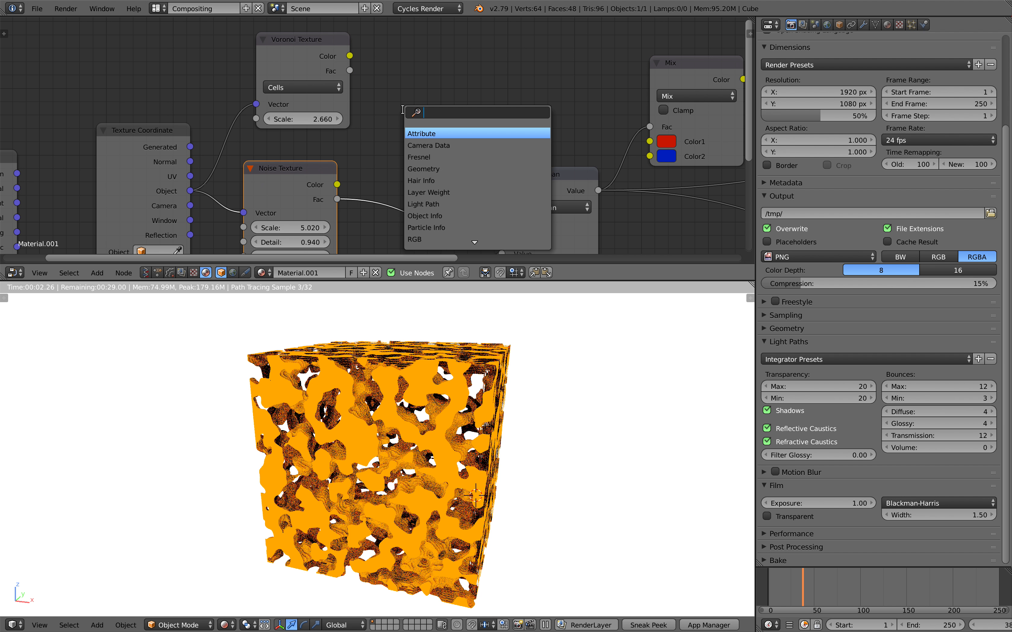
click(540, 174)
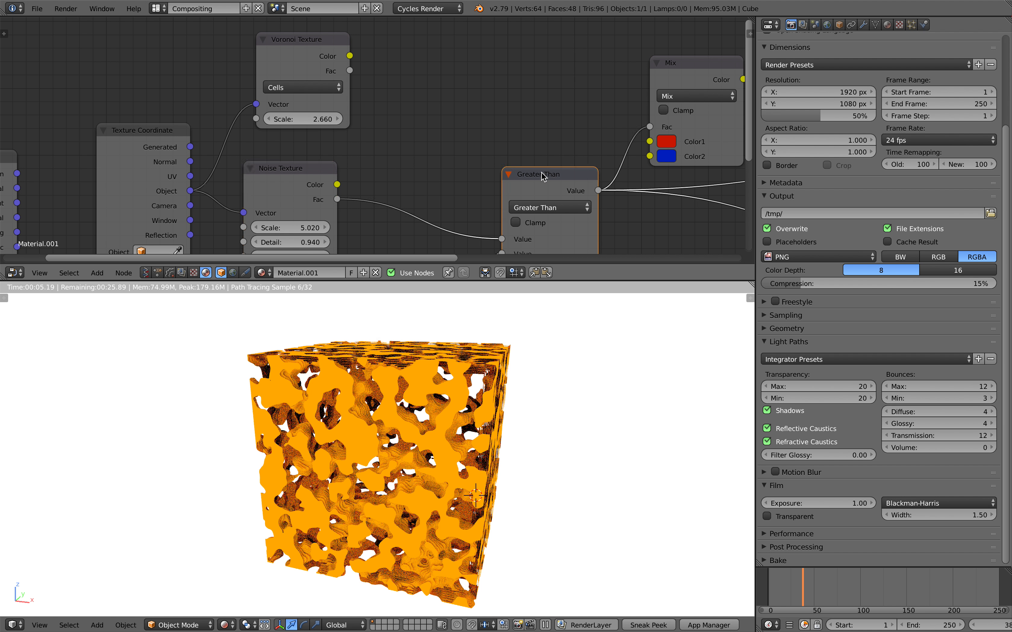
key(shift+d)
click(436, 59)
click(452, 91)
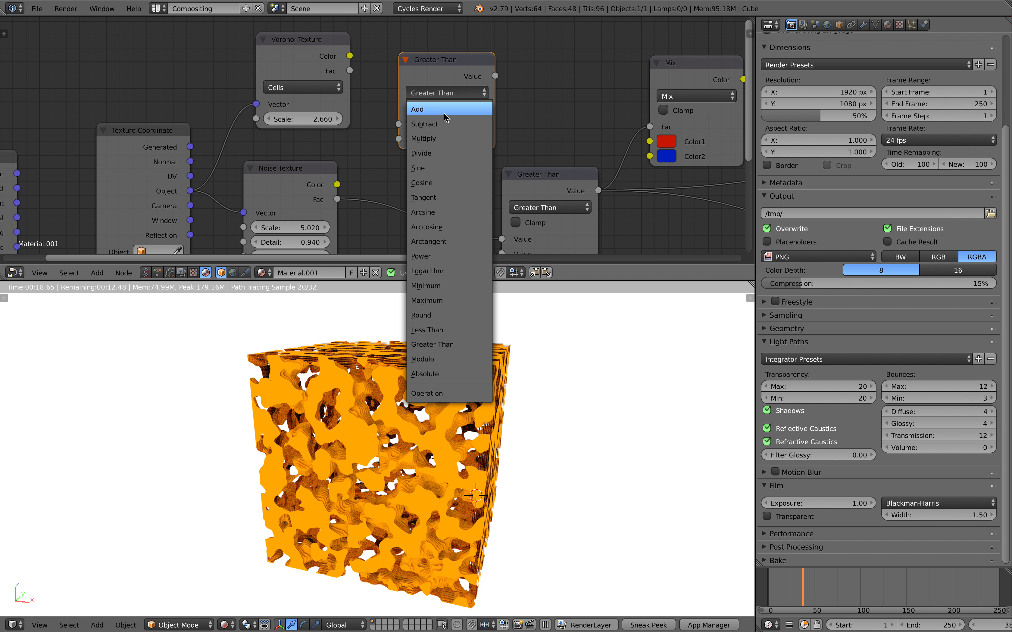
click(432, 80)
click(443, 93)
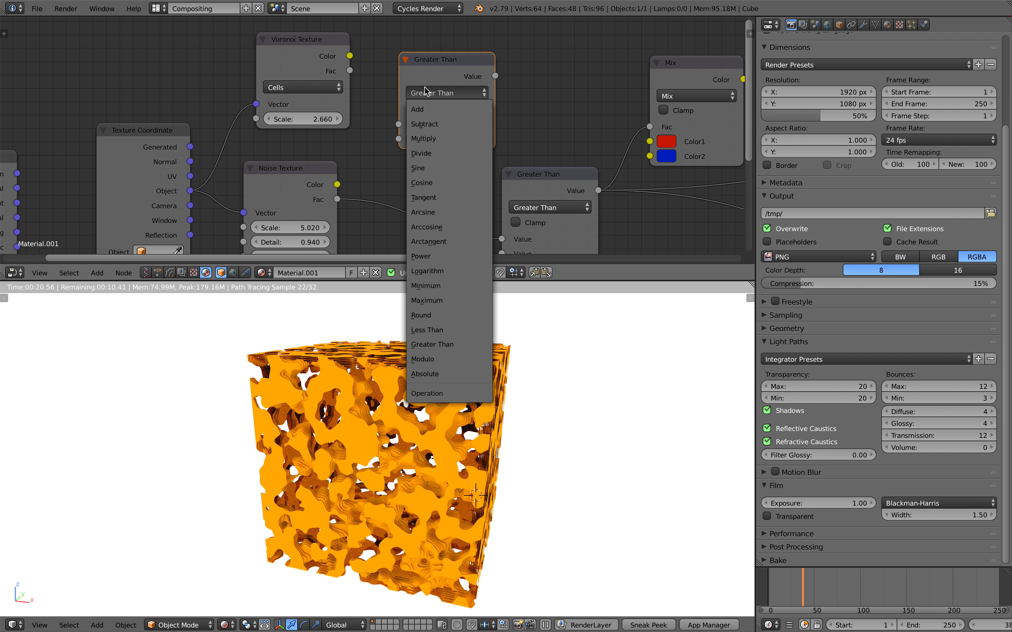
click(437, 134)
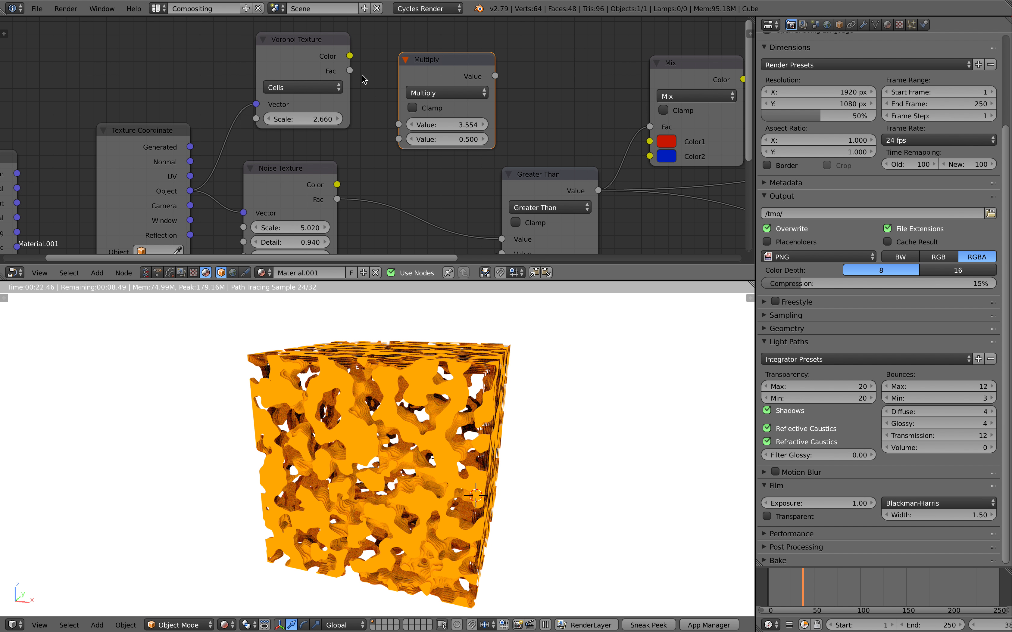
Step: Connect the Fac outputs of the Voronoi and Noise Textures to the two Multiply values
drag(350, 71, 399, 124)
drag(337, 199, 360, 180)
drag(400, 140, 399, 140)
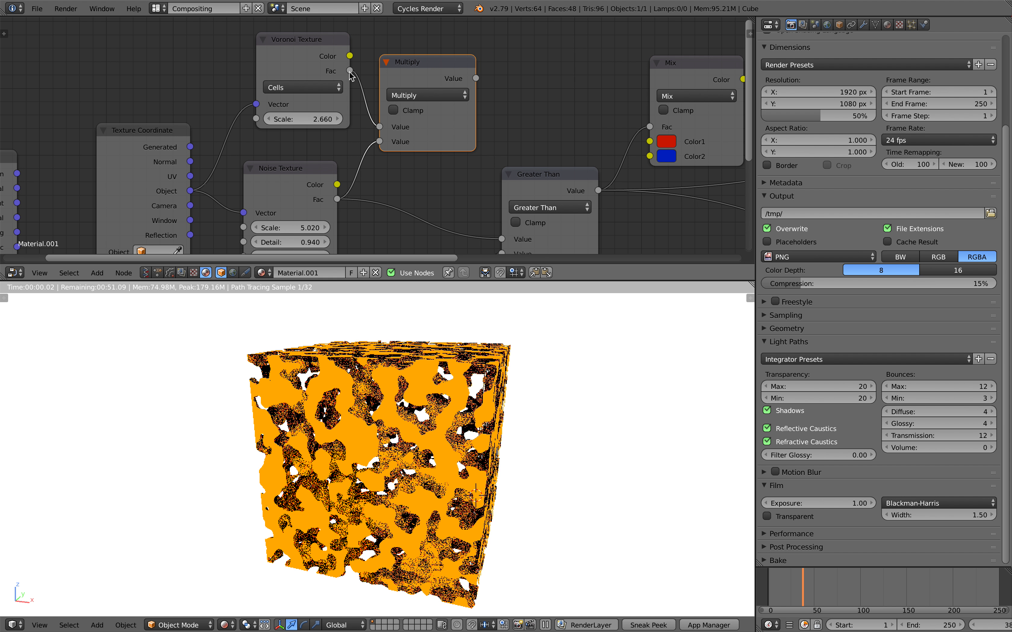
Step: Set the Voronoi Texture coloring to Intensity and connect the Multiply result to the first Greater Than value
click(303, 87)
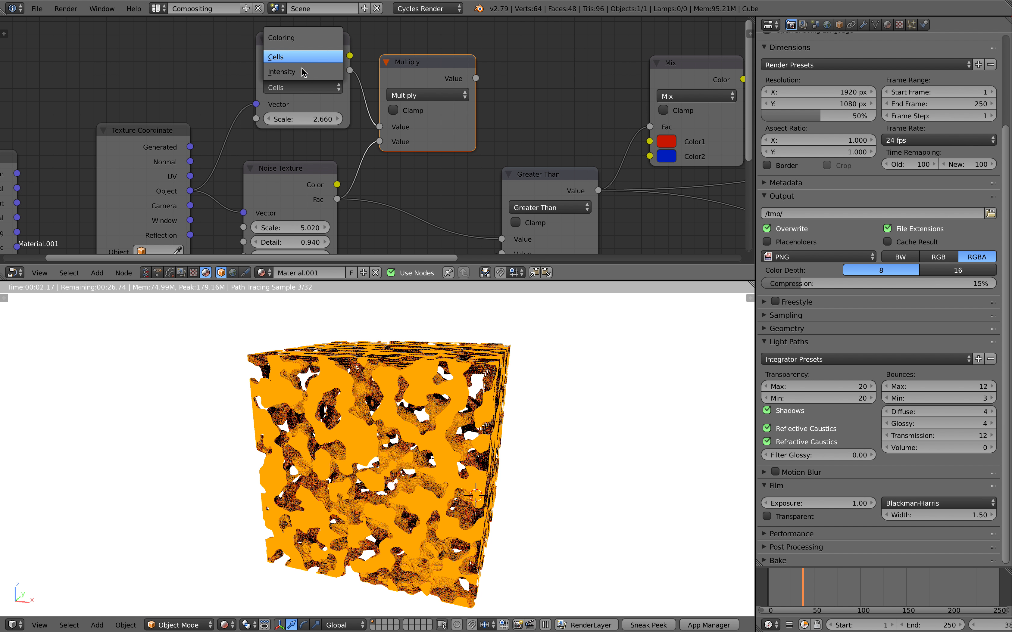
click(303, 70)
drag(476, 78, 502, 238)
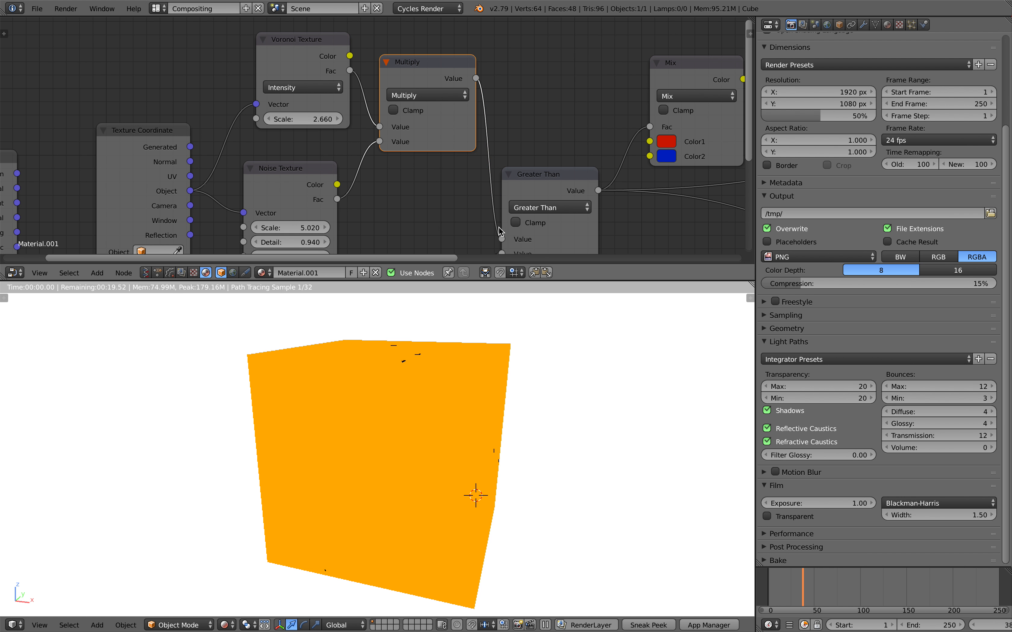
Step: Set the Voronoi scale to 4.340 and the Noise Texture to scale 14.880 and detail 1.620
mouse_move(310, 119)
mouse_down()
mouse_move(343, 119)
mouse_move(319, 119)
mouse_up()
drag(321, 227, 321, 227)
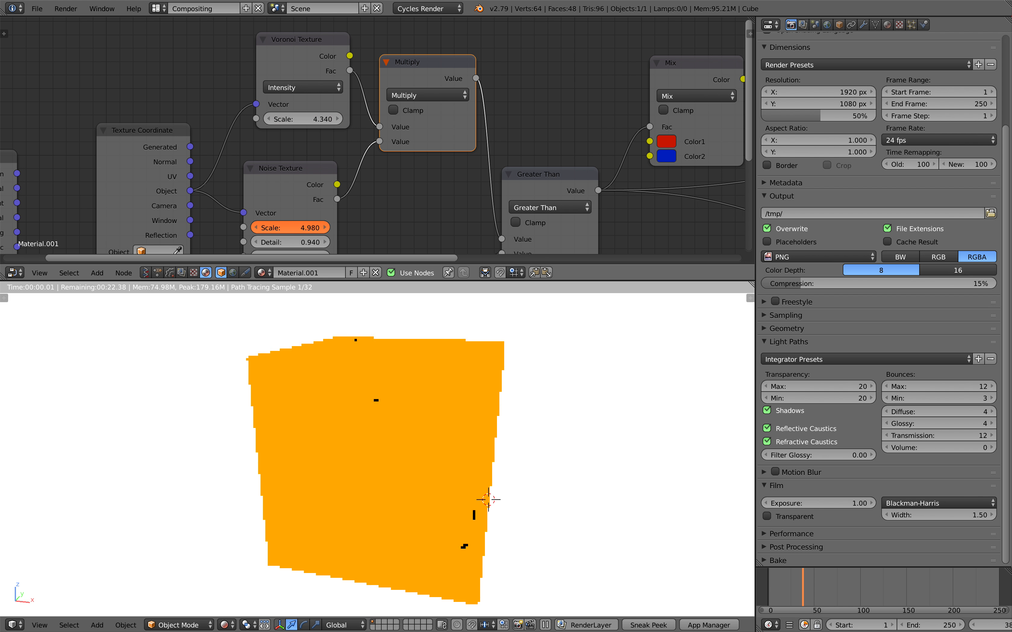
drag(288, 227, 367, 228)
click(283, 248)
drag(283, 244, 295, 244)
middle_drag(388, 210, 378, 151)
middle_drag(307, 62, 308, 102)
Step: Change the Multiply node's operation to Add so the two textures are summed
click(391, 77)
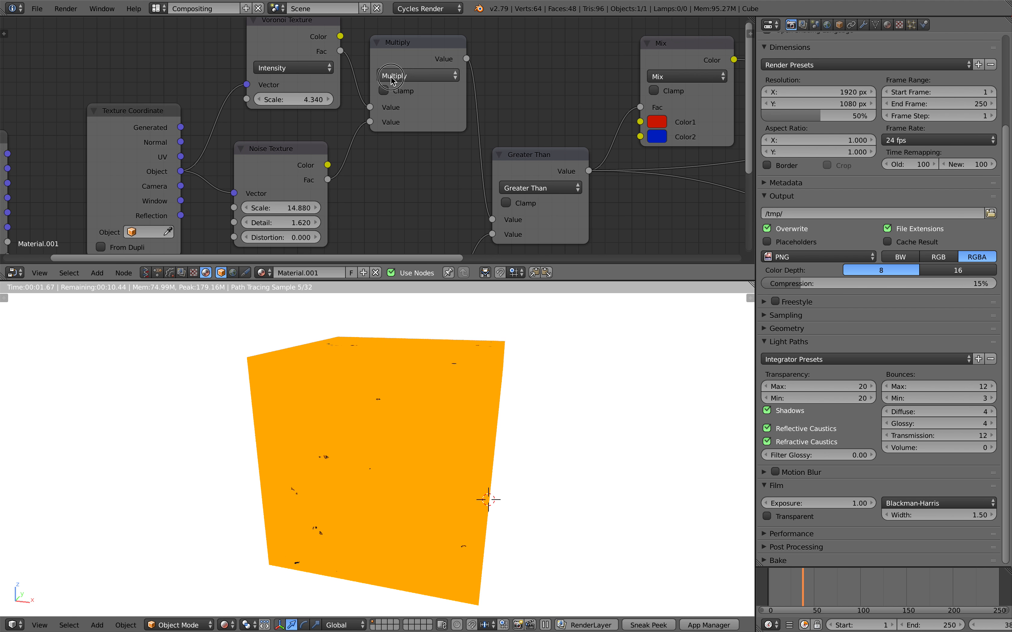
click(405, 98)
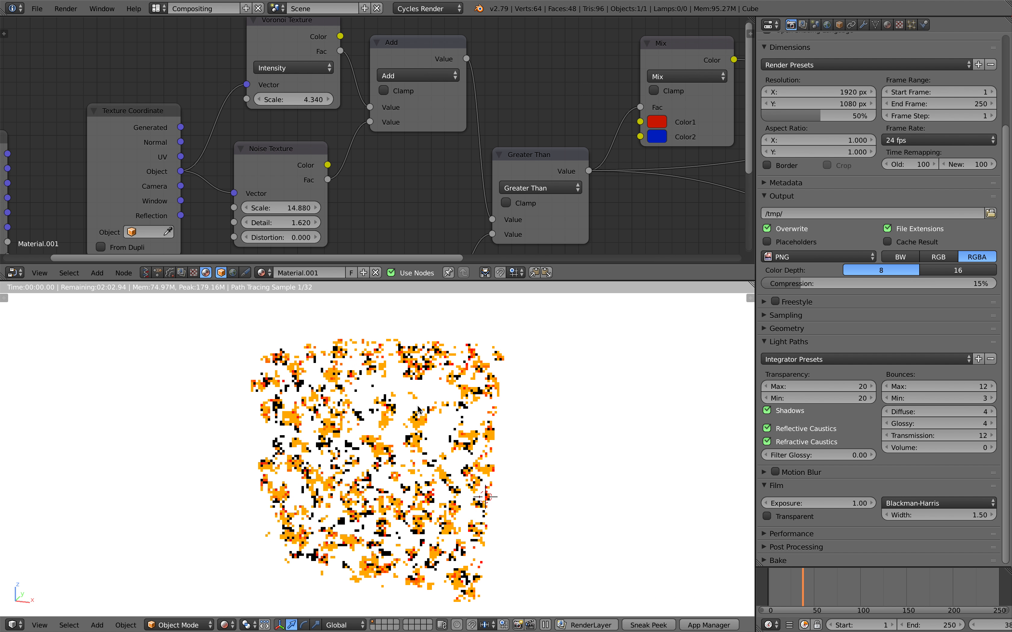
scroll(408, 74, up, 1)
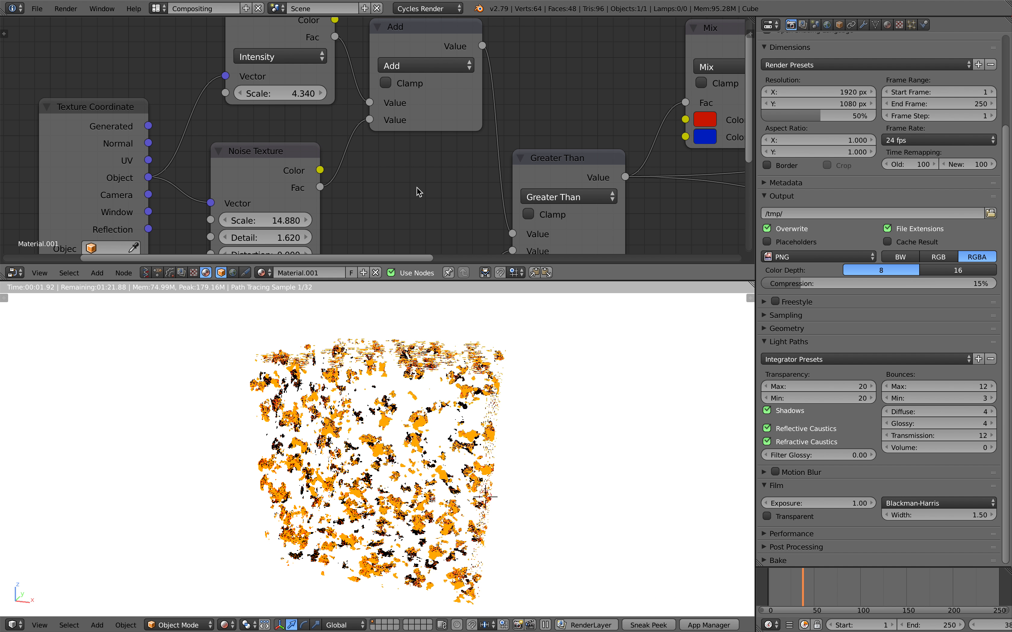
Step: Set the Voronoi Texture scale to 1 and the Noise Texture scale to 2.980
click(298, 95)
text(1)
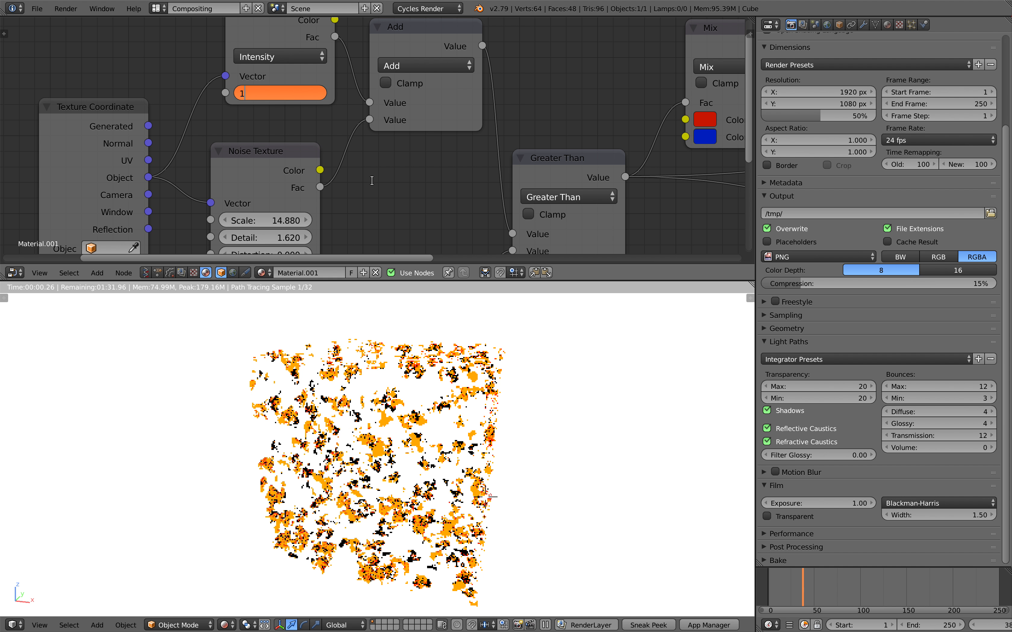
key(Return)
text(1)
key(Return)
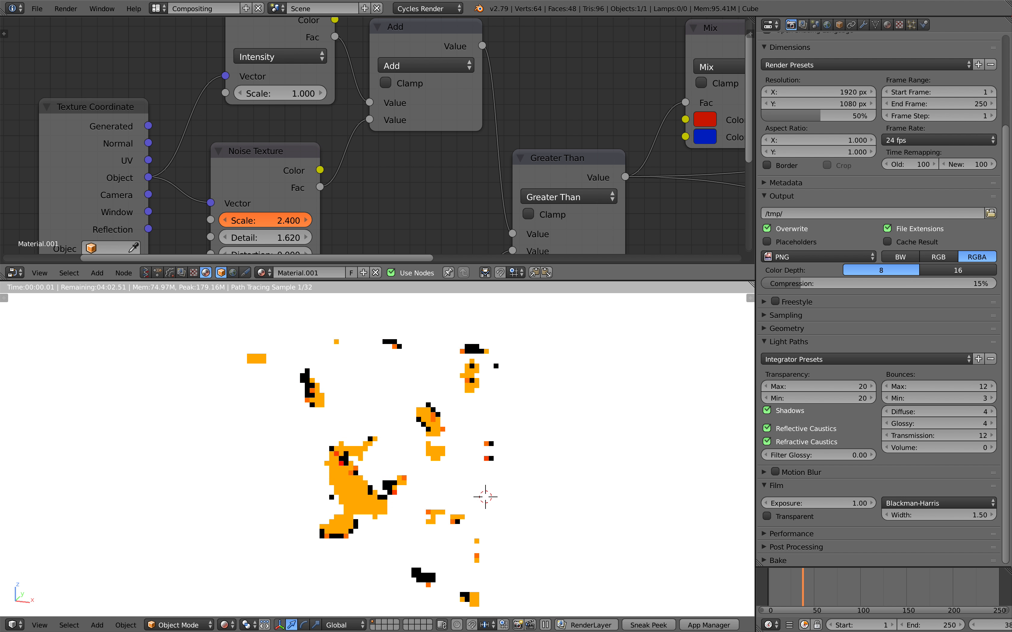
drag(284, 222, 284, 222)
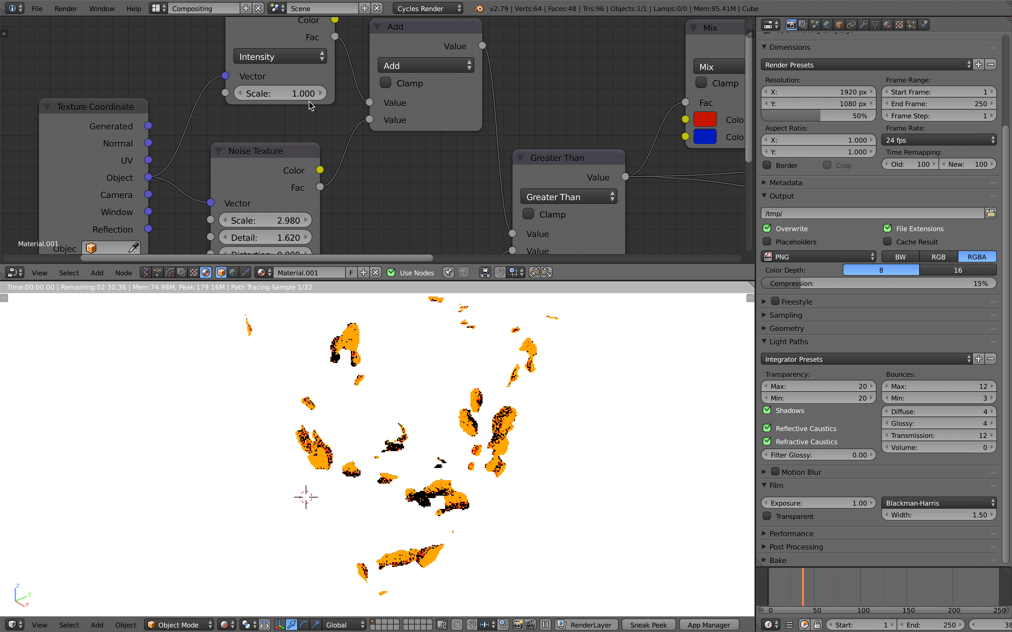
Step: Raise the Voronoi Texture scale to 2.440, view the cube from another angle, and raise the scale further to 9.440
drag(289, 94, 295, 94)
middle_drag(479, 439, 529, 442)
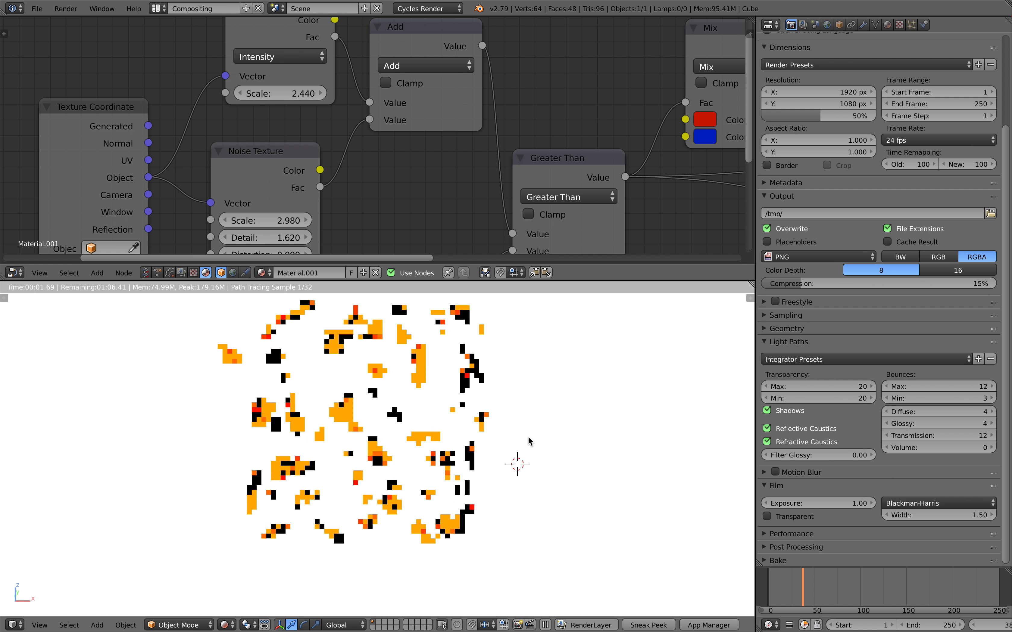
drag(289, 95, 363, 95)
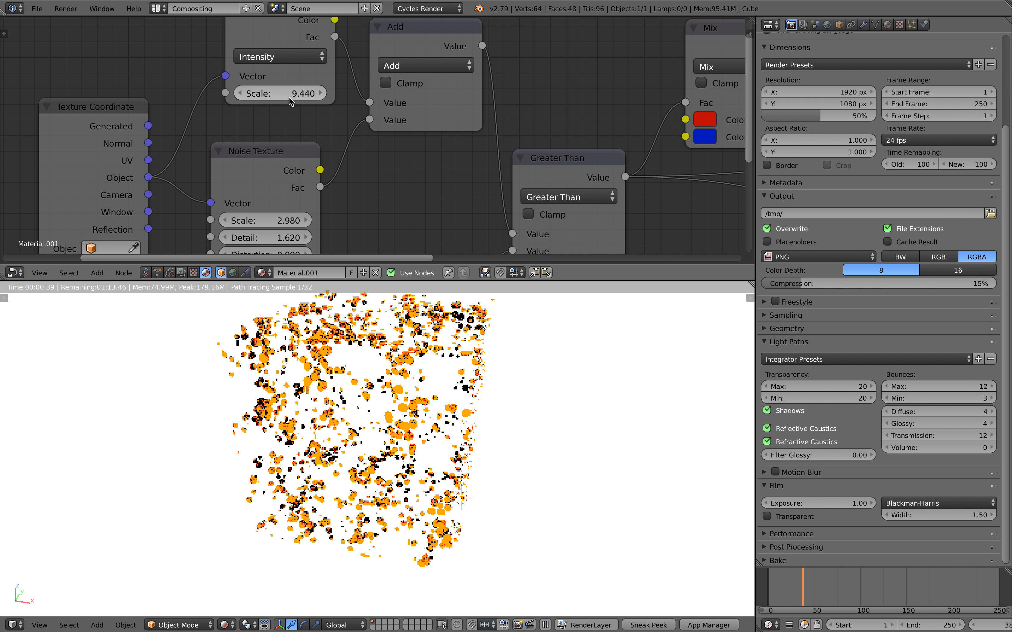
Step: Set the Voronoi Texture scale to 9.240 and the Noise Texture to scale 0.420, detail 0 and distortion 12.200
mouse_move(291, 95)
mouse_down()
mouse_move(313, 95)
mouse_move(289, 95)
mouse_up()
drag(267, 221, 284, 241)
click(285, 242)
text(0)
key(Return)
middle_drag(325, 221, 314, 185)
drag(273, 184, 294, 218)
middle_drag(381, 326, 534, 403)
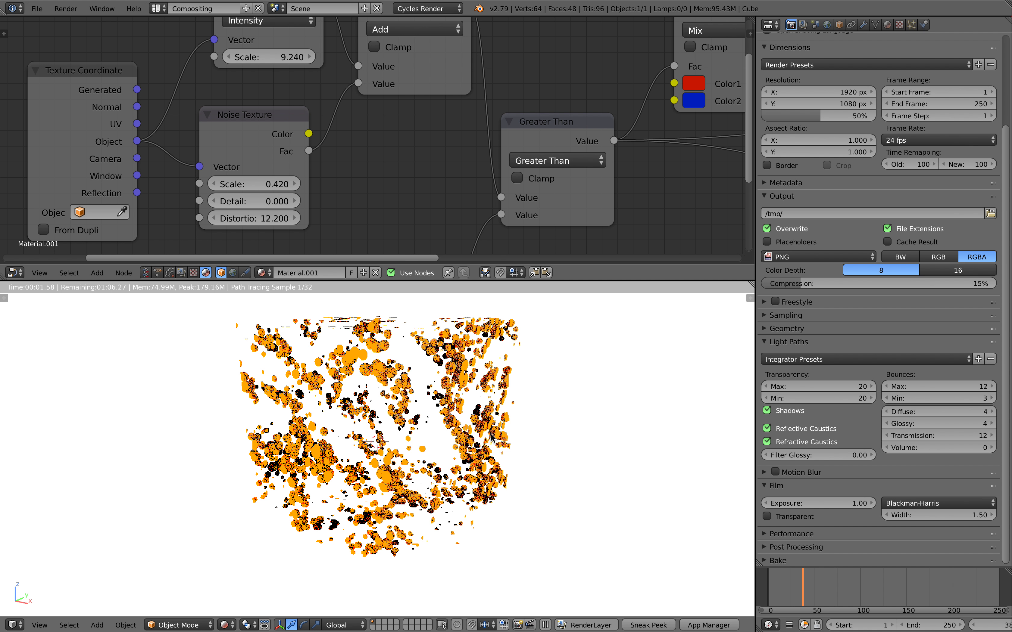
Step: Inspect the scattered fragments up close and from another angle, and save over cycles_greater_than_001.blend
scroll(405, 407, up, 6)
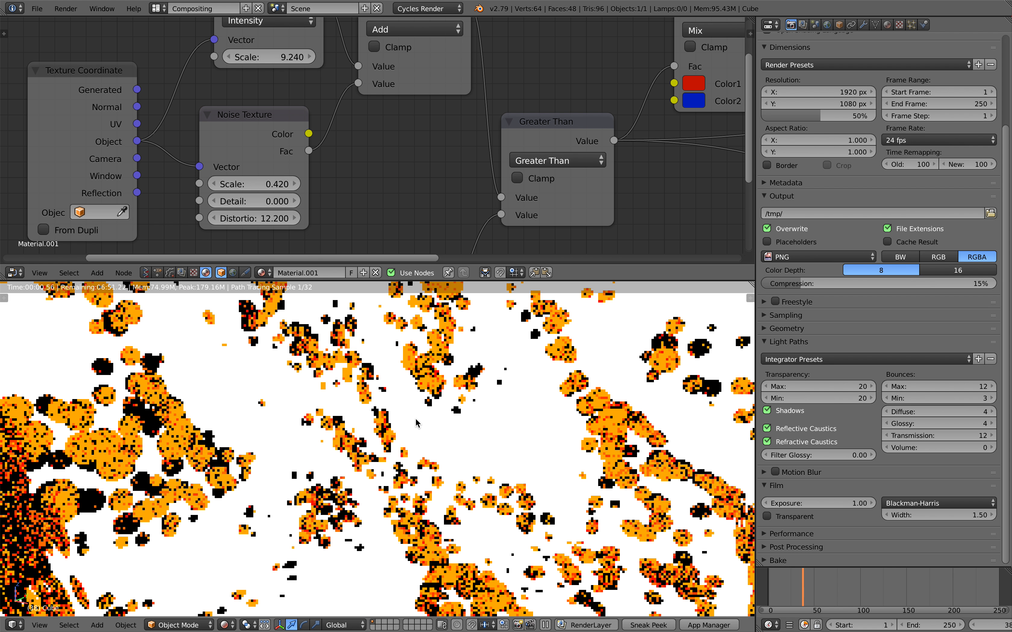
middle_drag(447, 444, 460, 472)
scroll(424, 442, down, 5)
scroll(464, 447, down, 4)
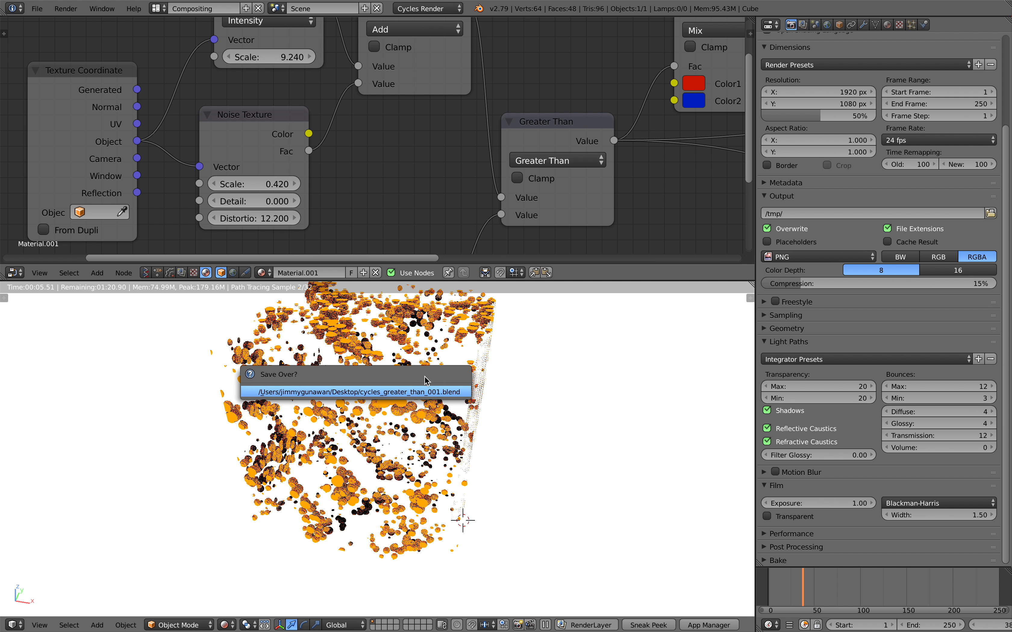
Step: Connect the Noise Texture's Fac directly to the Greater Than node's first value and set the noise distortion to 10.140
scroll(300, 152, down, 2)
drag(303, 167, 465, 210)
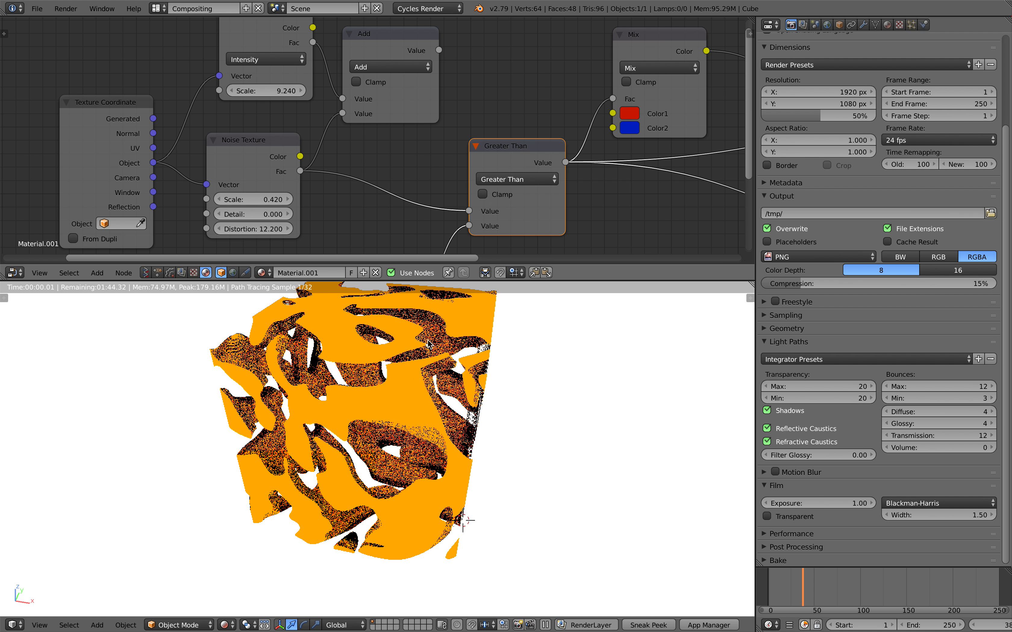
middle_drag(256, 201, 261, 168)
drag(259, 194, 230, 195)
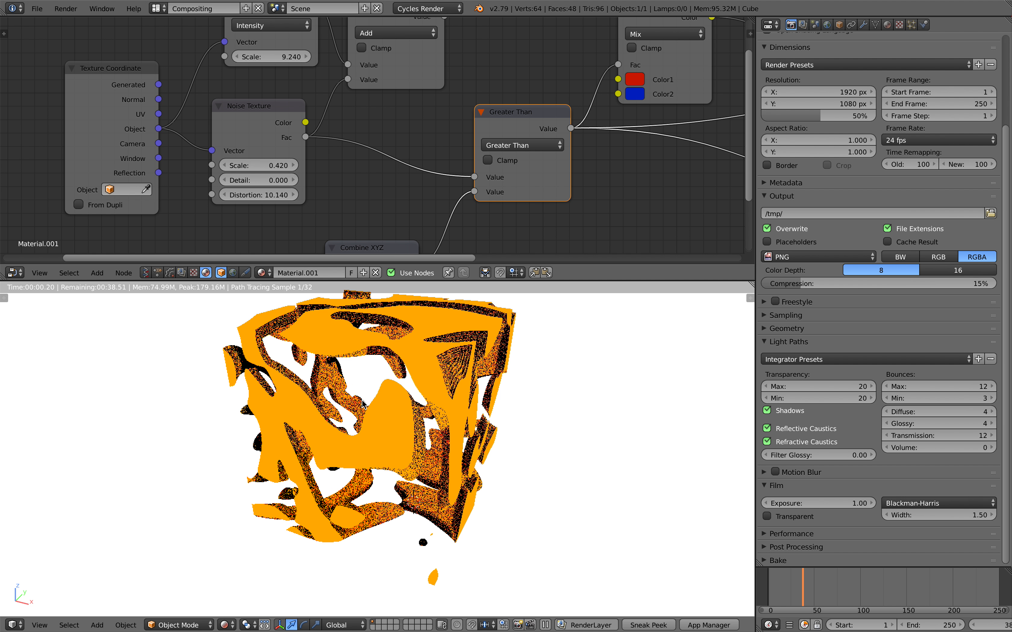
middle_drag(381, 368, 364, 401)
scroll(390, 417, up, 2)
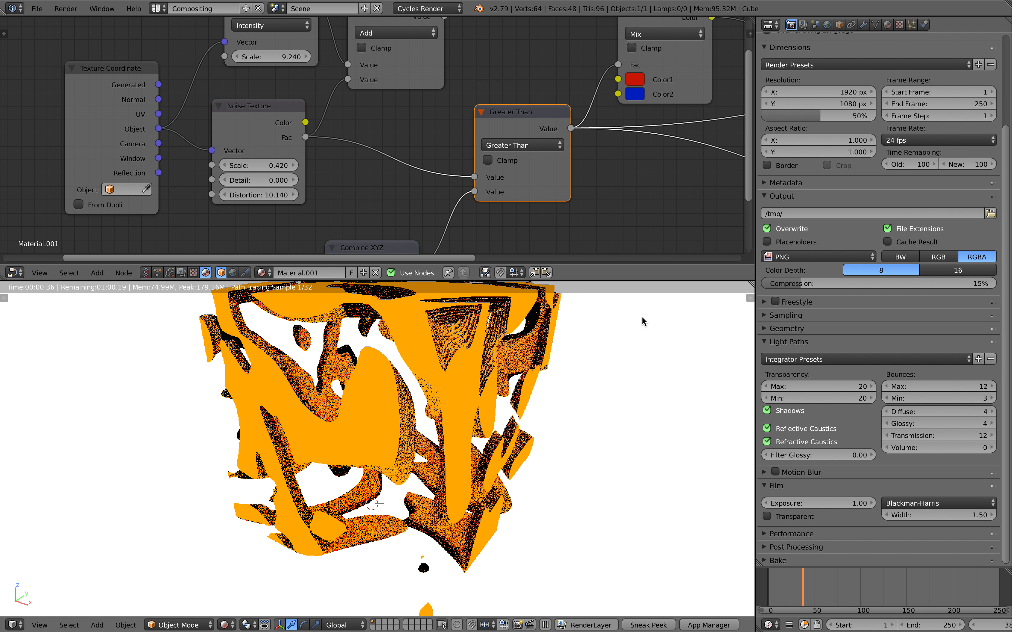
Step: Display the cube's Solidify modifier stack, view the cube from another side, and save over the existing blend file
click(862, 25)
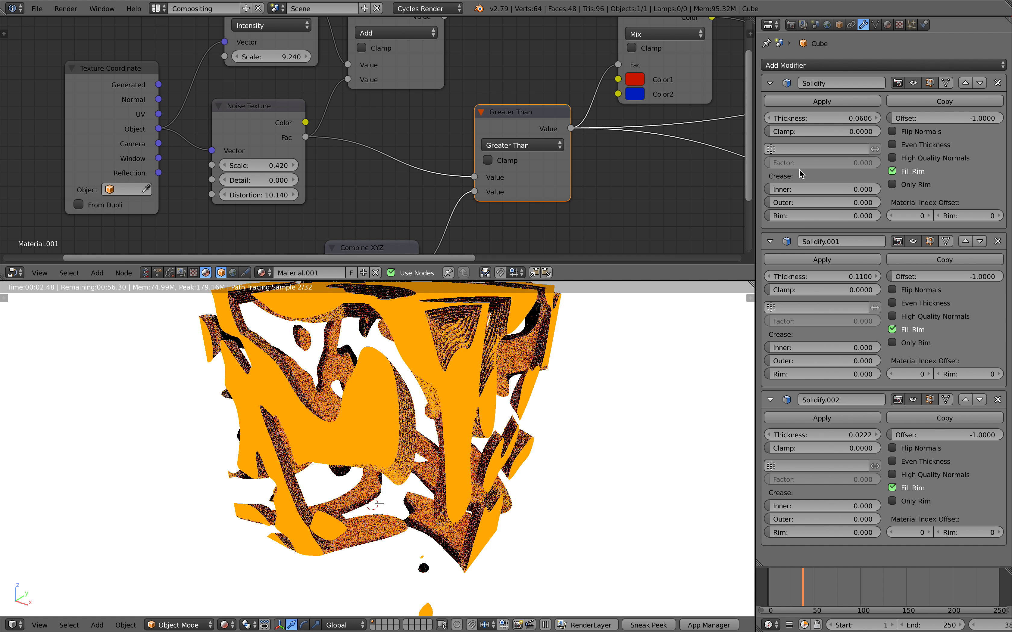
middle_drag(375, 426, 435, 437)
key(ctrl+s)
click(436, 437)
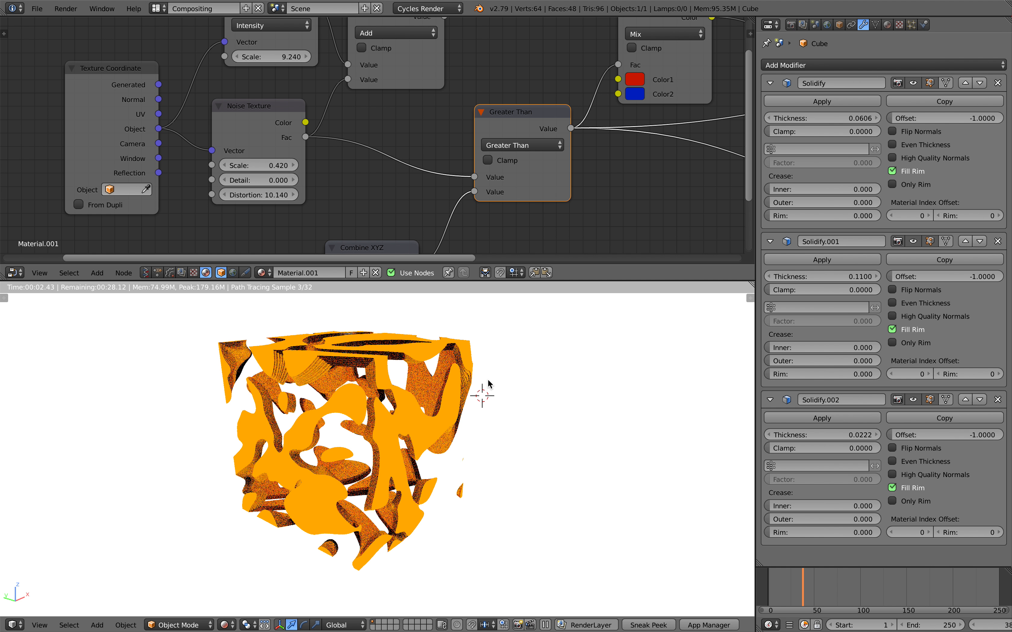
scroll(247, 136, down, 3)
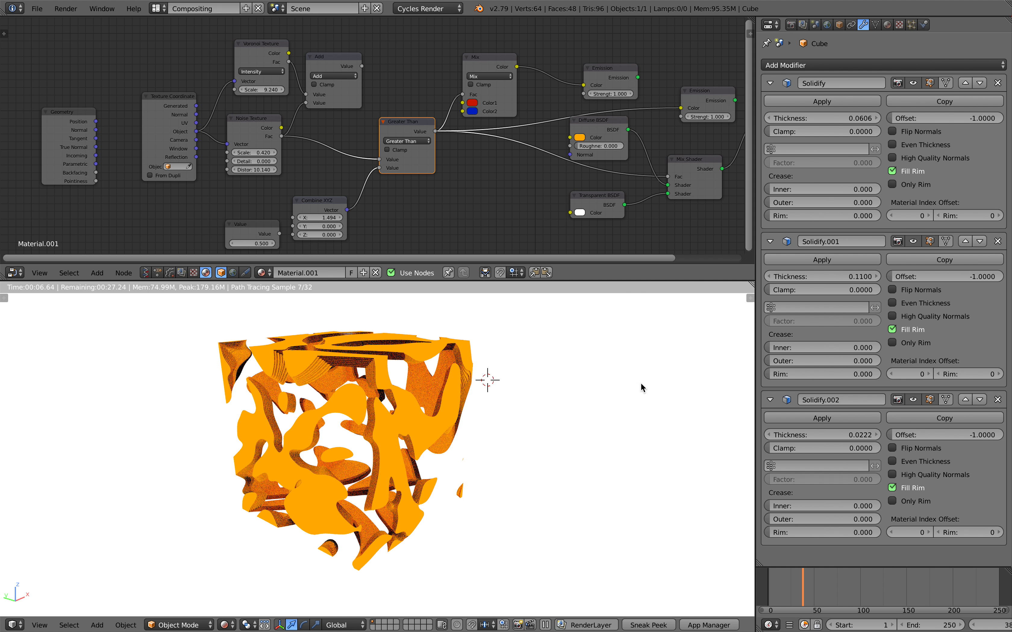
middle_drag(478, 393, 404, 339)
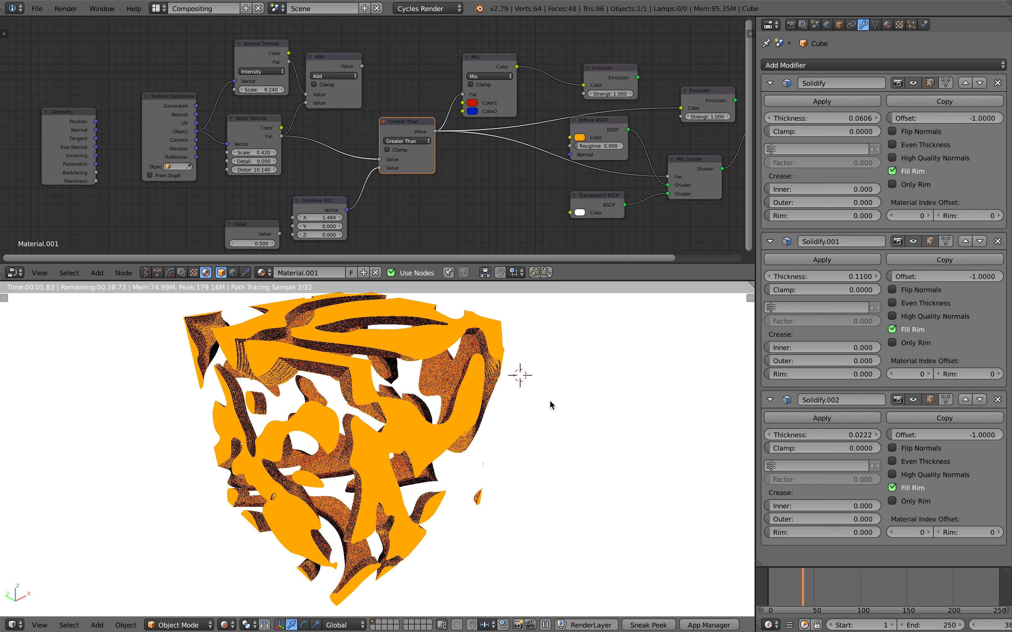
middle_drag(550, 395, 550, 386)
click(550, 385)
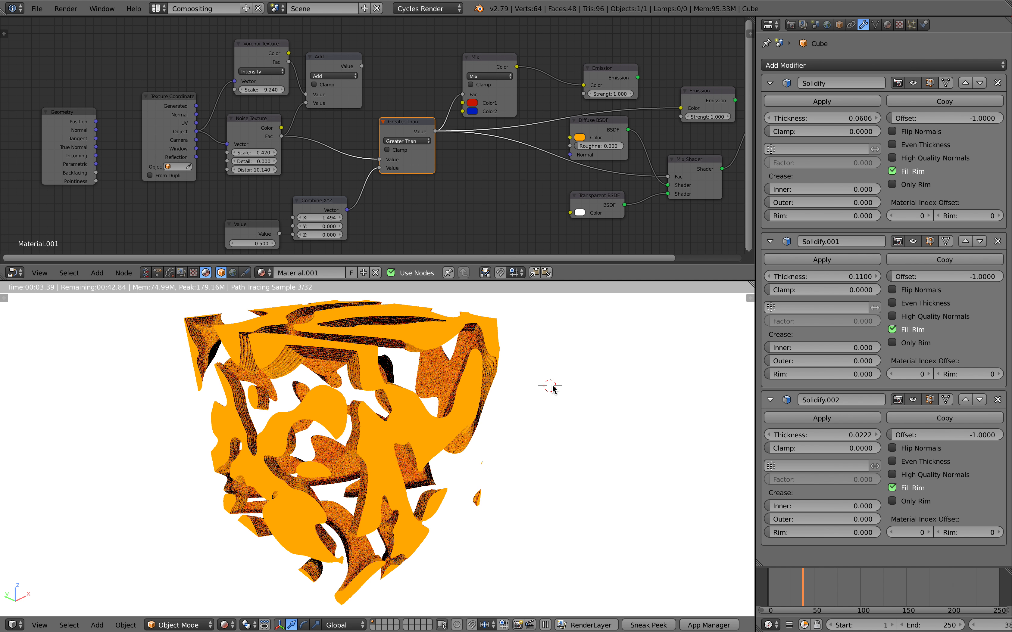
mouse_move(819, 6)
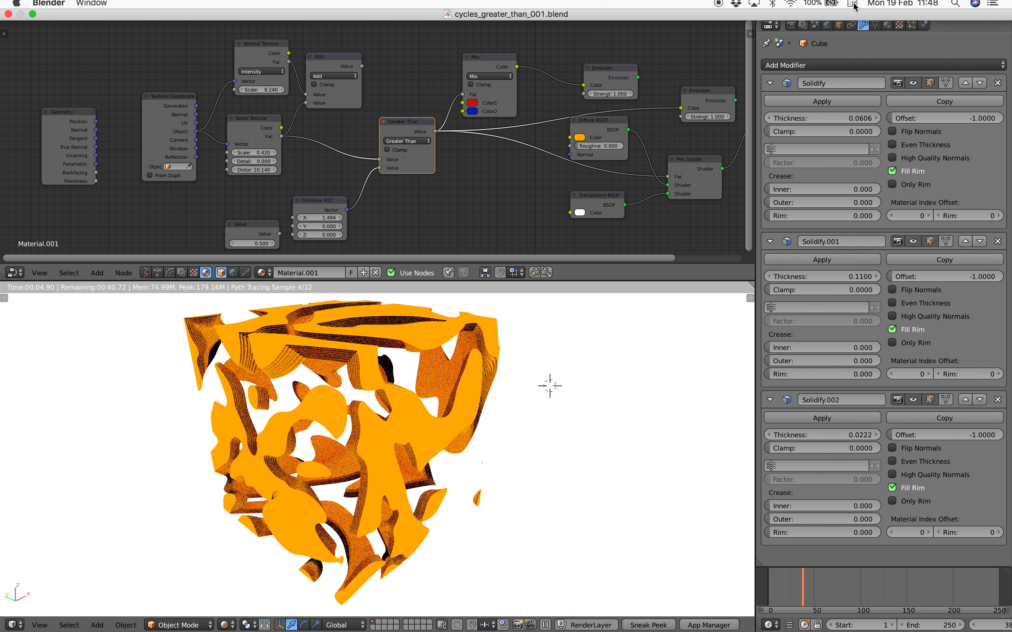